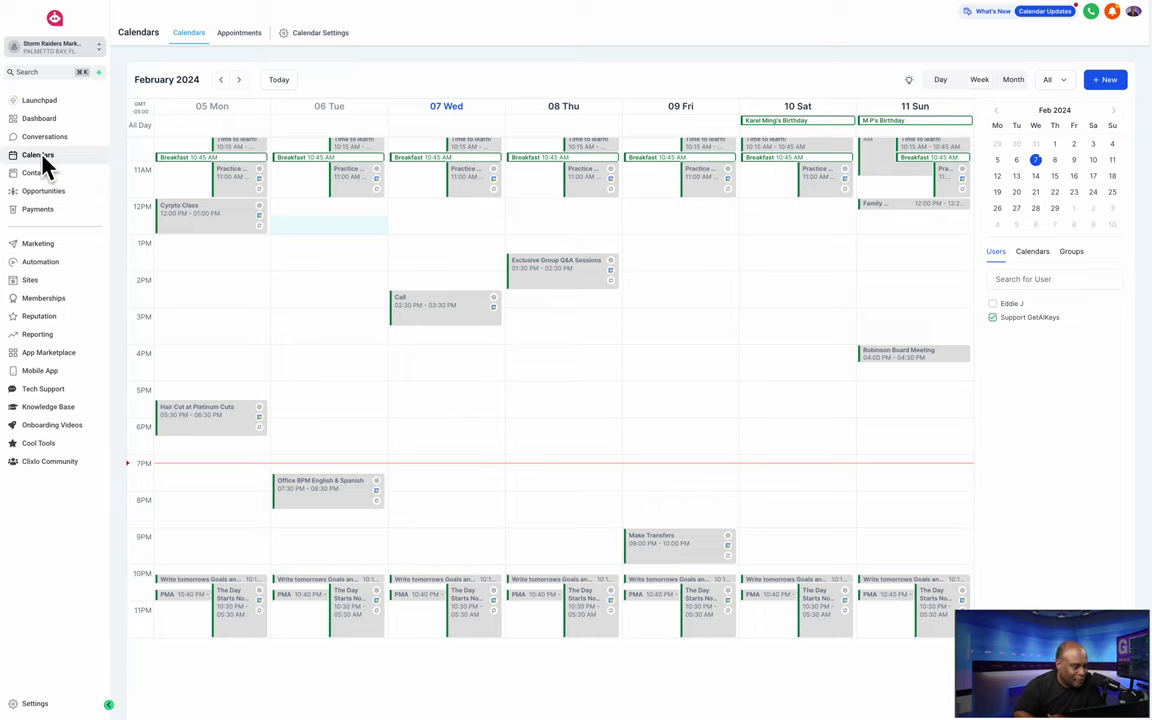
Open the calendar settings and start adding a new calendar group
{"action": "left_click", "coordinate": [35, 705]}
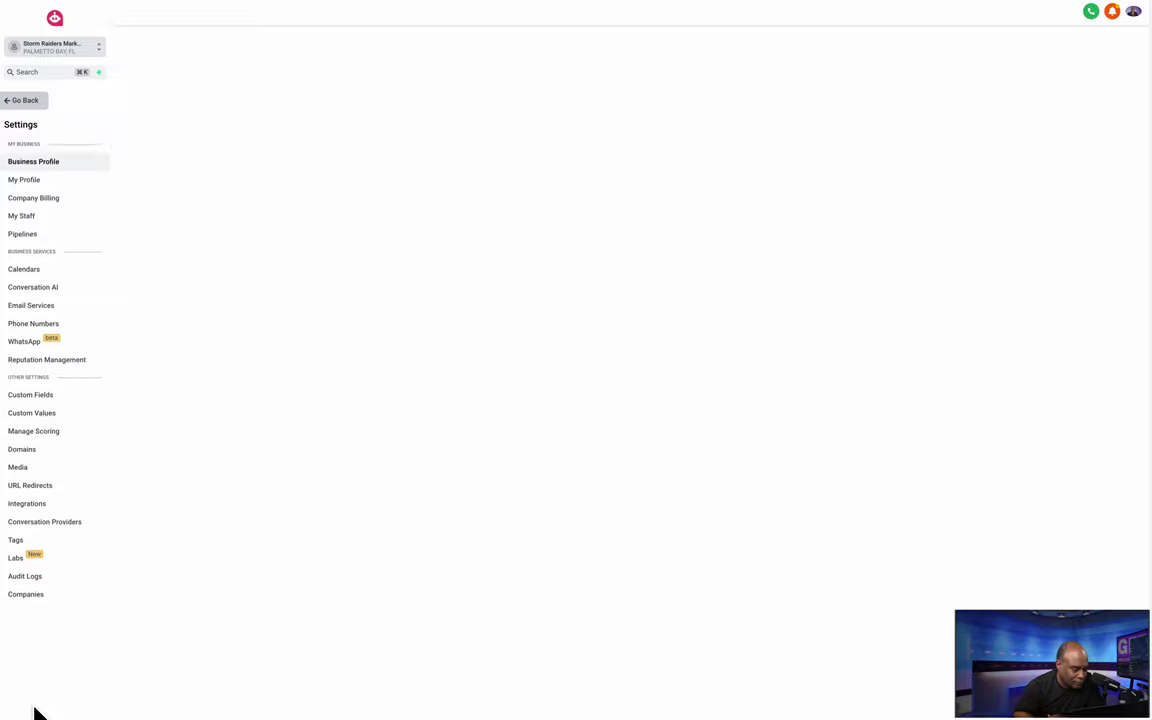
{"action": "left_click", "coordinate": [45, 272]}
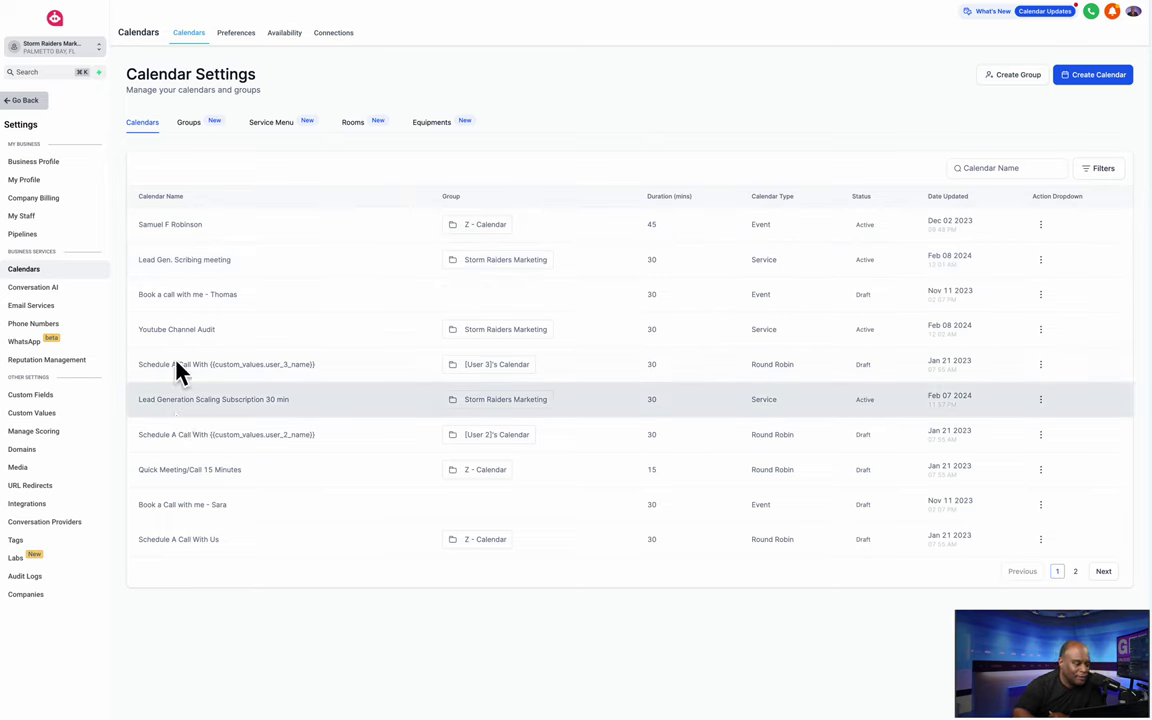
{"action": "left_click", "coordinate": [1015, 80]}
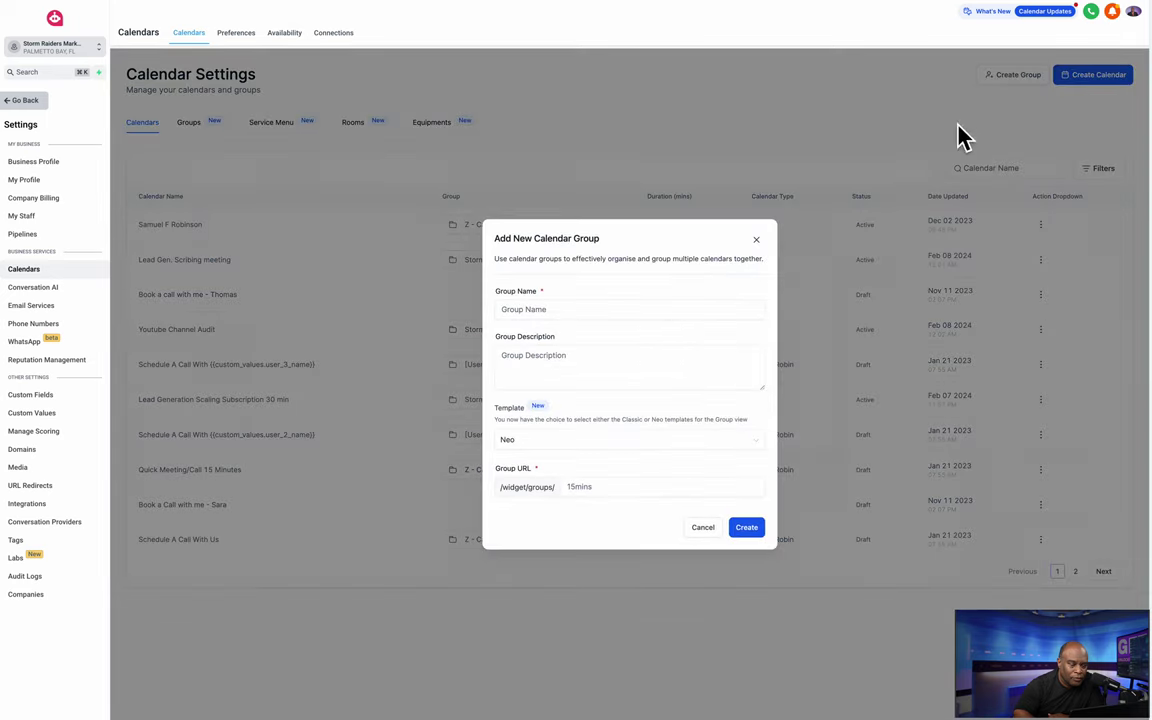
Name the new calendar group "Ala Cart Service"
{"action": "left_click", "coordinate": [559, 310]}
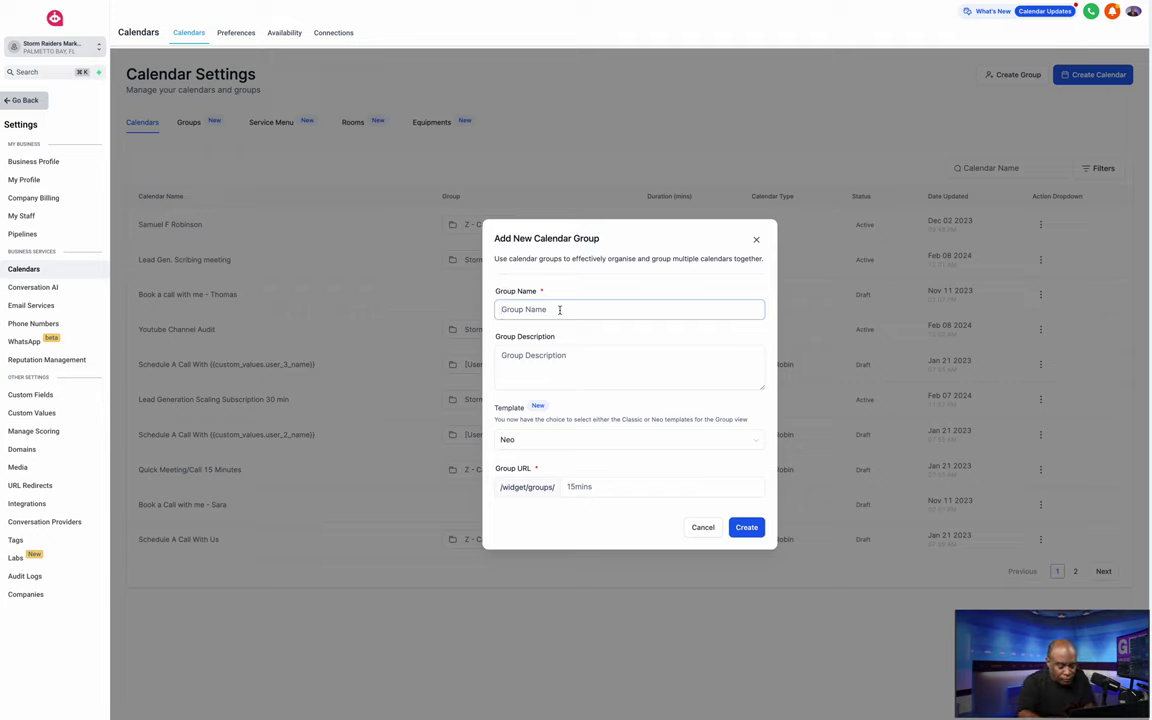
{"action": "type", "text": "Al"}
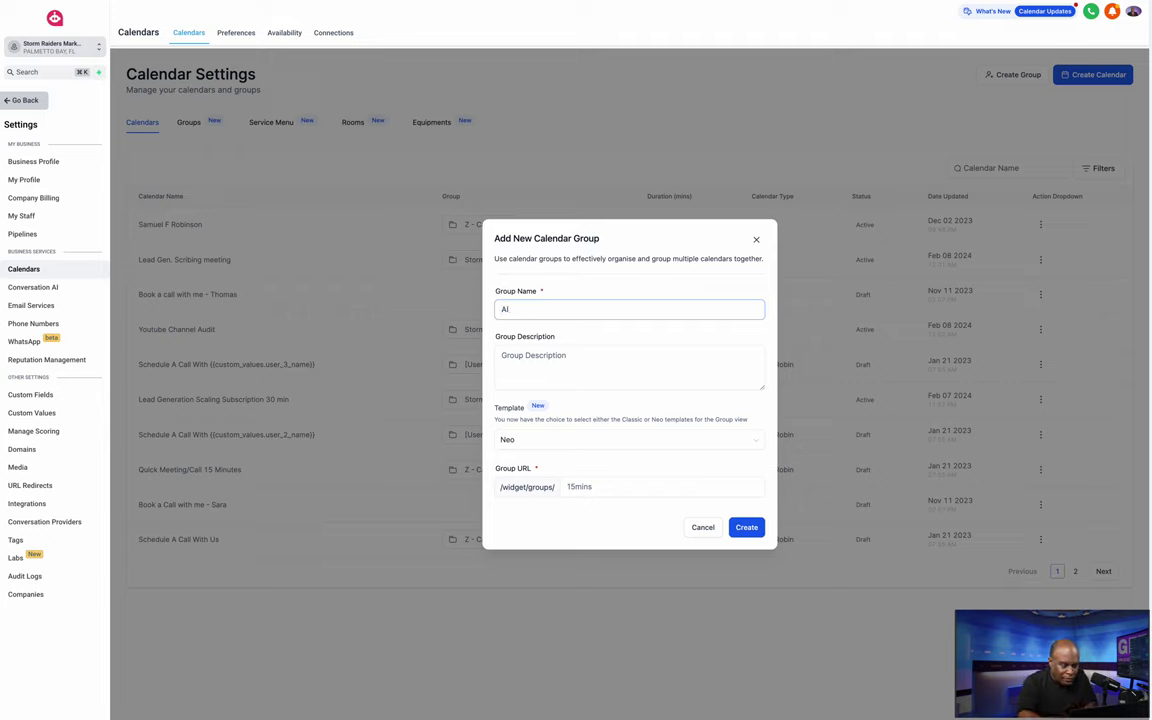
{"action": "type", "text": "a"}
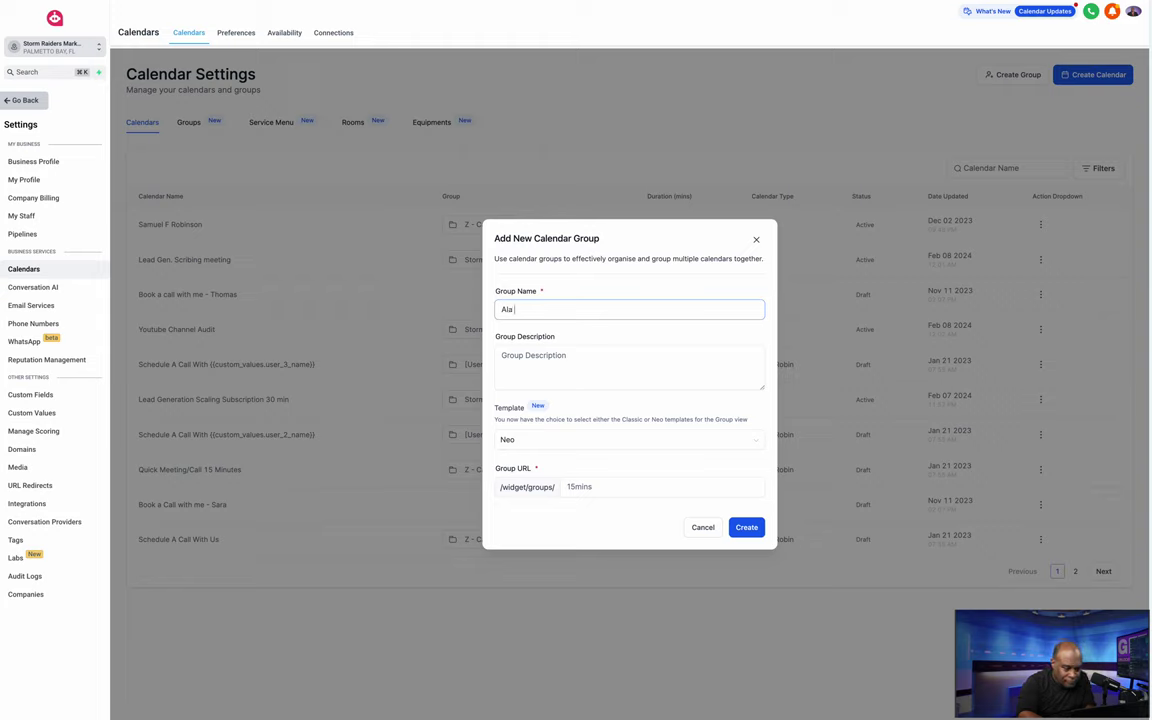
{"action": "type", "text": " Ca"}
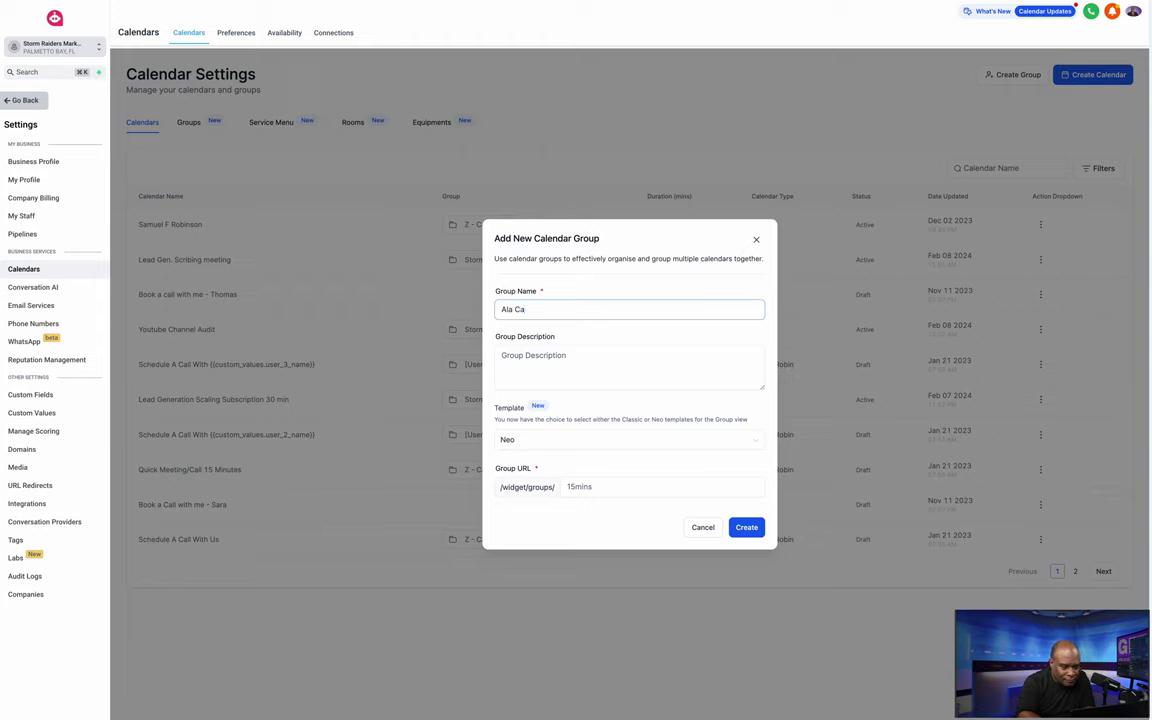
{"action": "type", "text": "rt Se"}
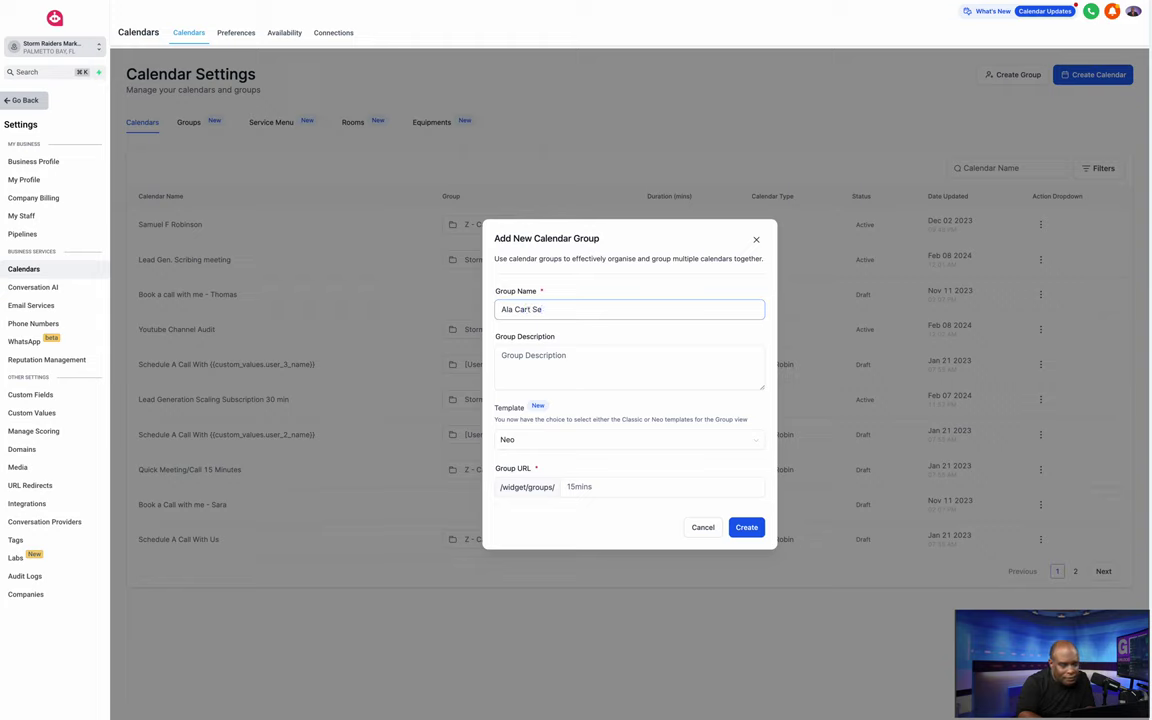
{"action": "type", "text": "ri"}
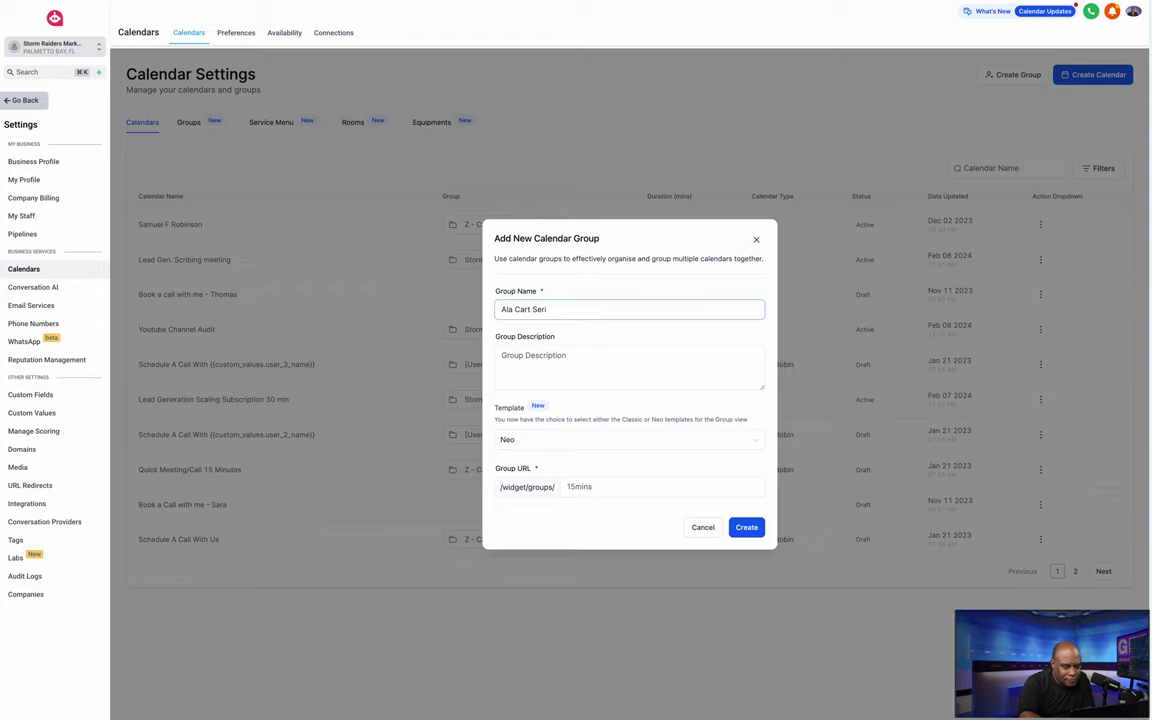
{"action": "key", "text": "BackSpace"}
{"action": "type", "text": "vice"}
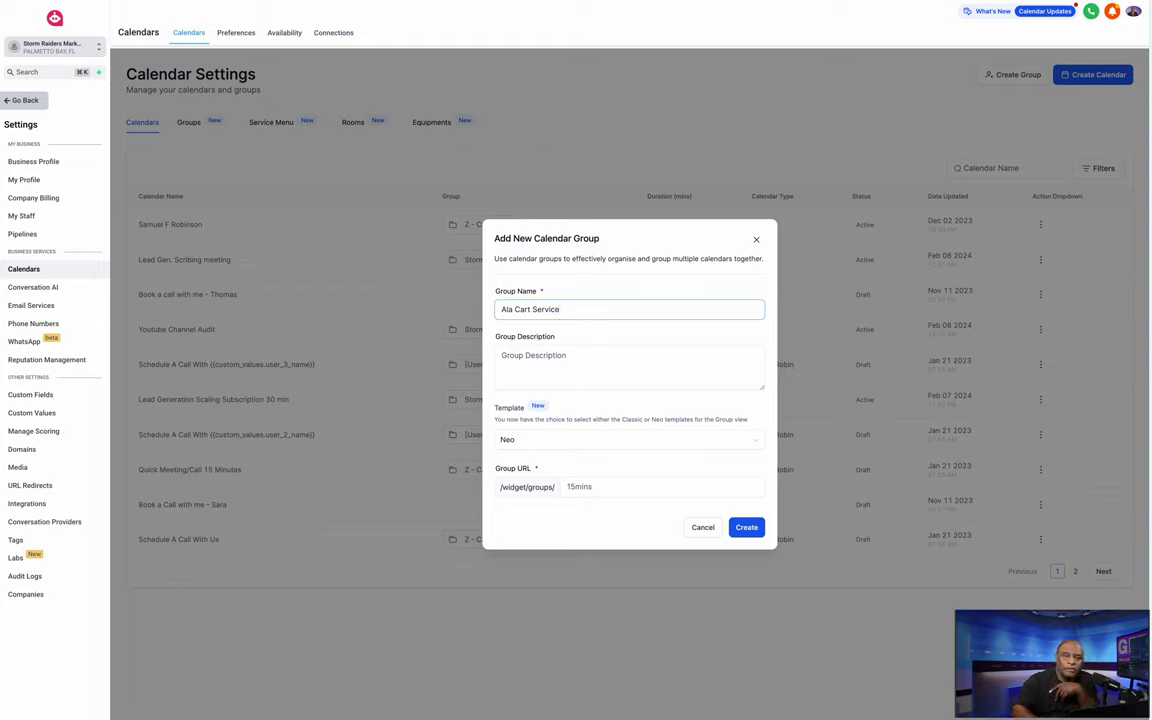
Enter "Individual Services" as the group description
{"action": "left_click", "coordinate": [536, 370]}
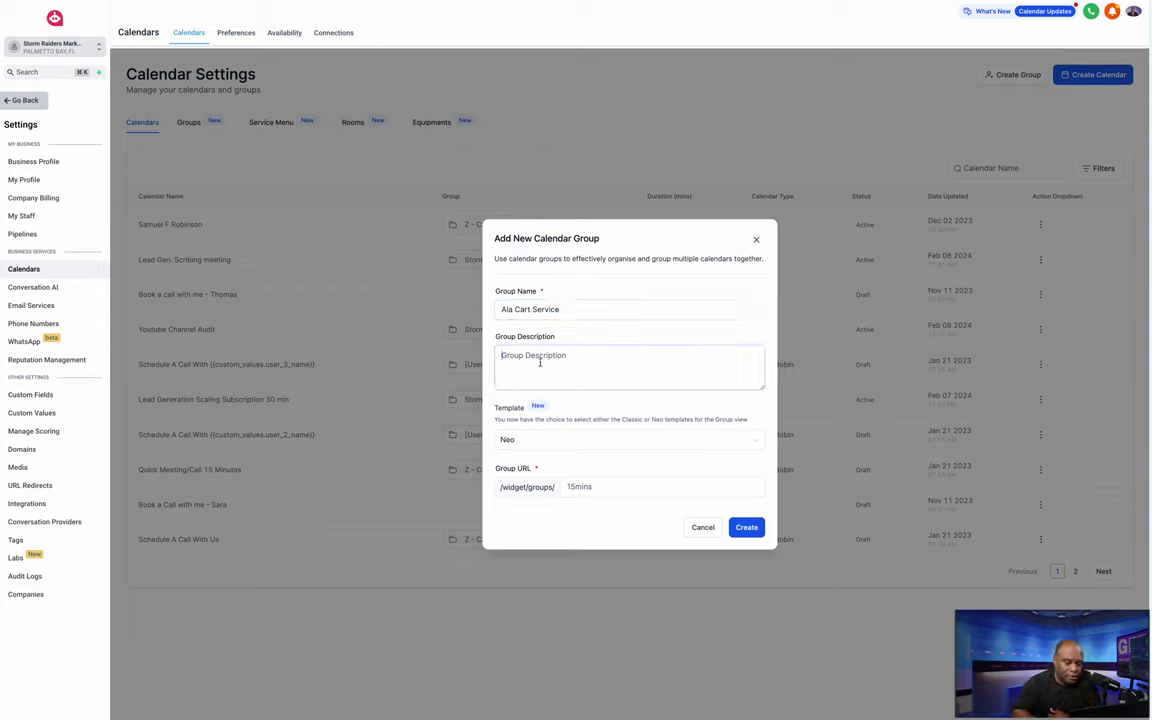
{"action": "left_click", "coordinate": [540, 362]}
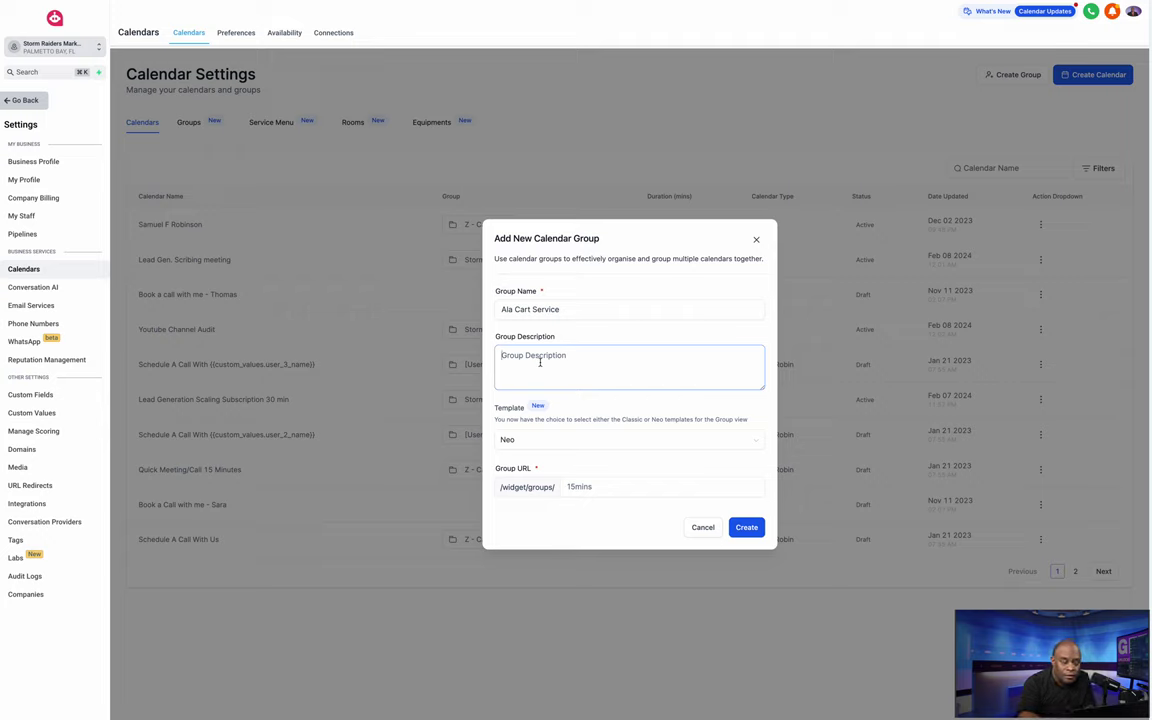
{"action": "type", "text": "Ind"}
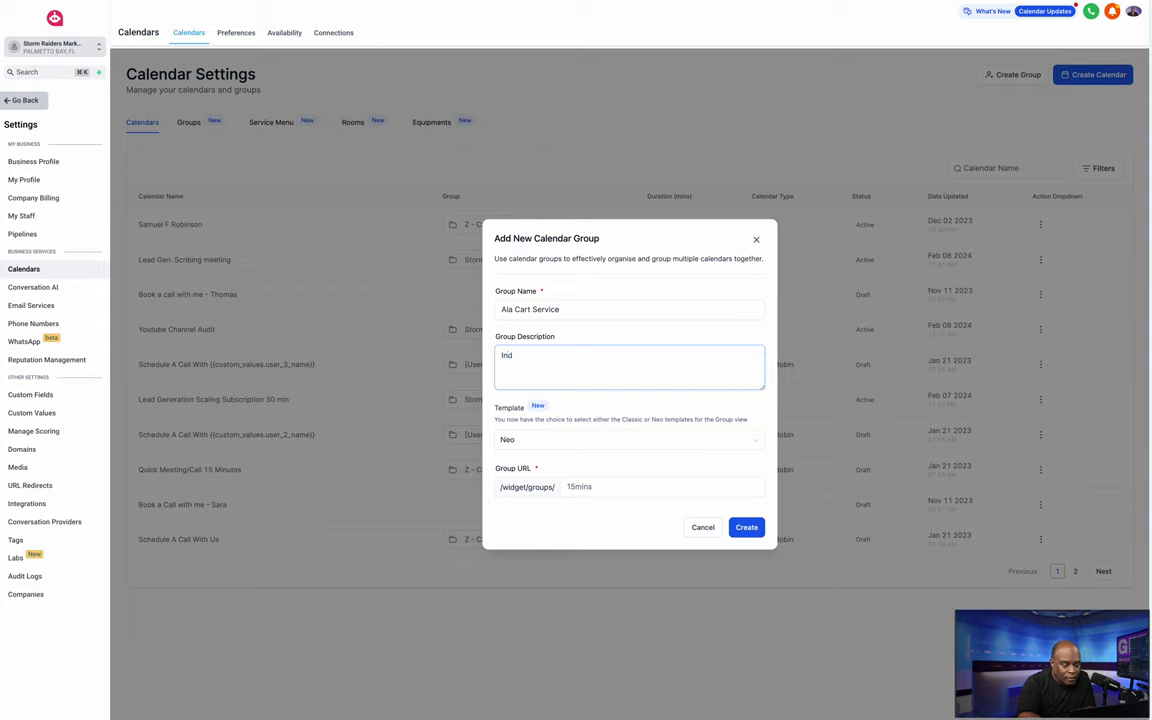
{"action": "type", "text": "ivi"}
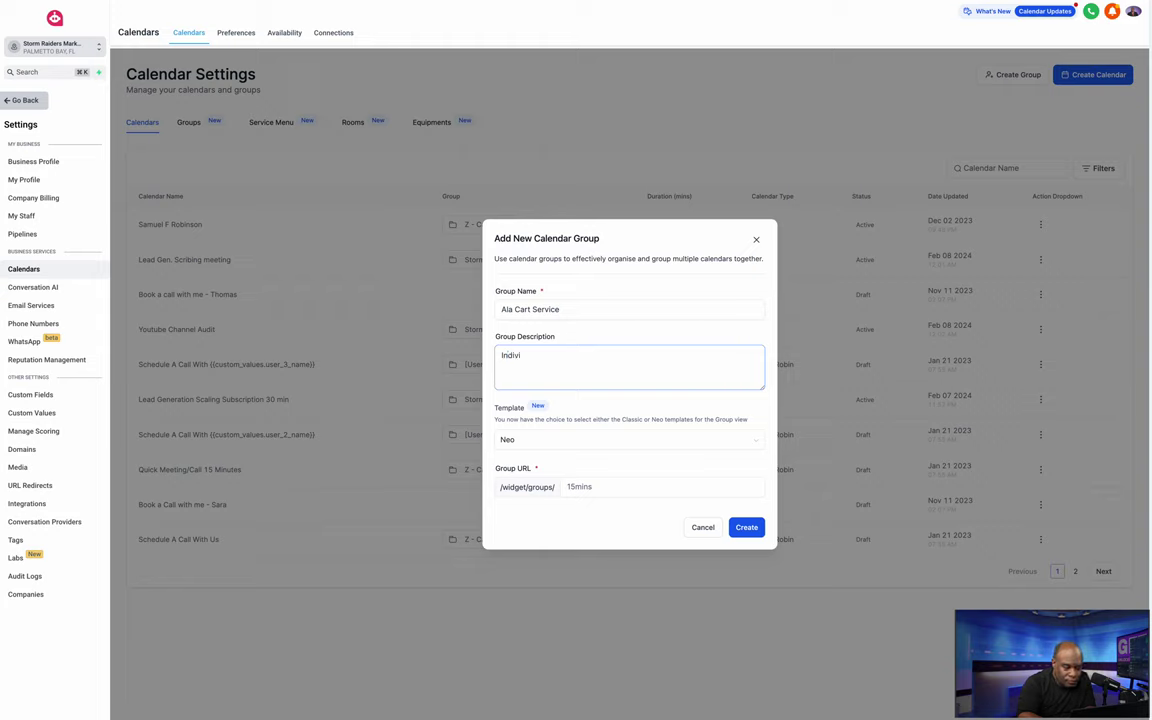
{"action": "type", "text": "dual "}
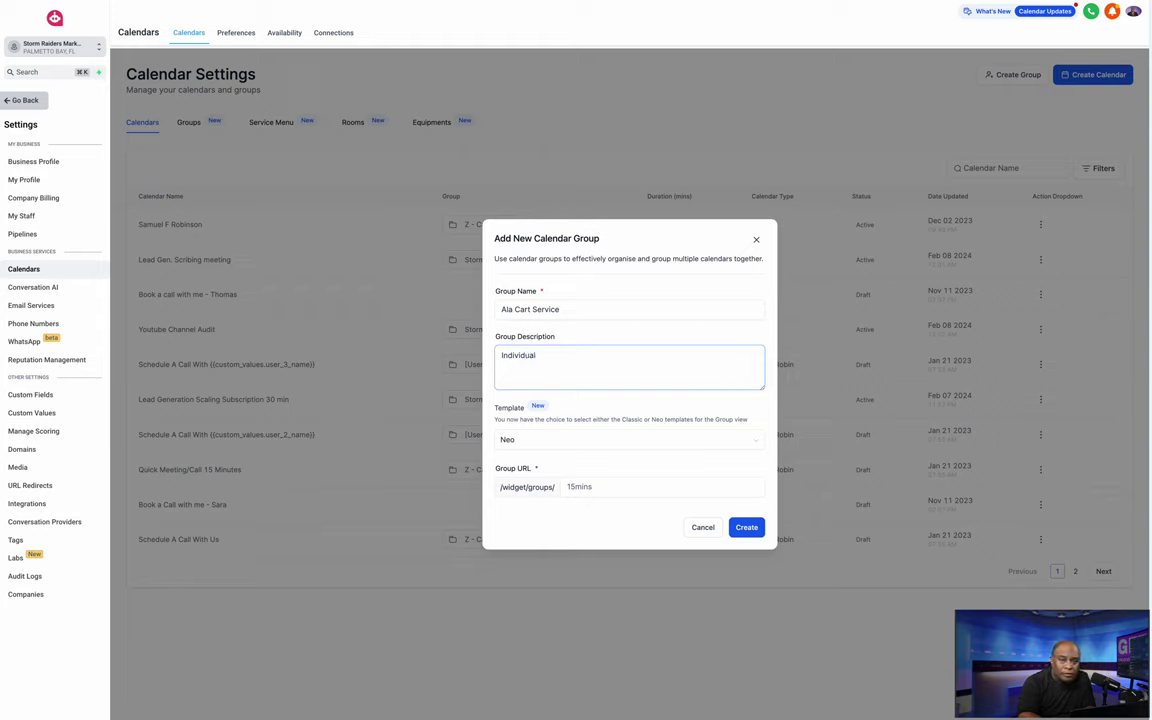
{"action": "type", "text": "se"}
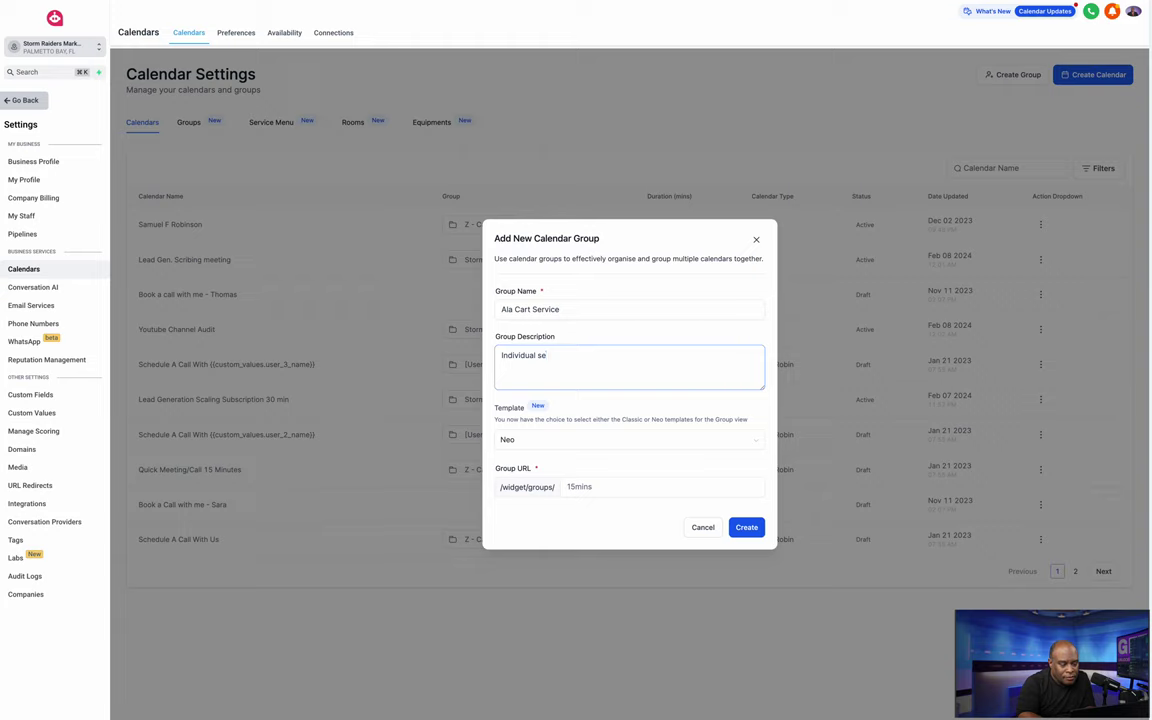
{"action": "key", "text": "BackSpace"}
{"action": "key", "text": "BackSpace"}
{"action": "type", "text": "Sv"}
{"action": "type", "text": "e"}
{"action": "type", "text": "rvi"}
{"action": "type", "text": "ces"}
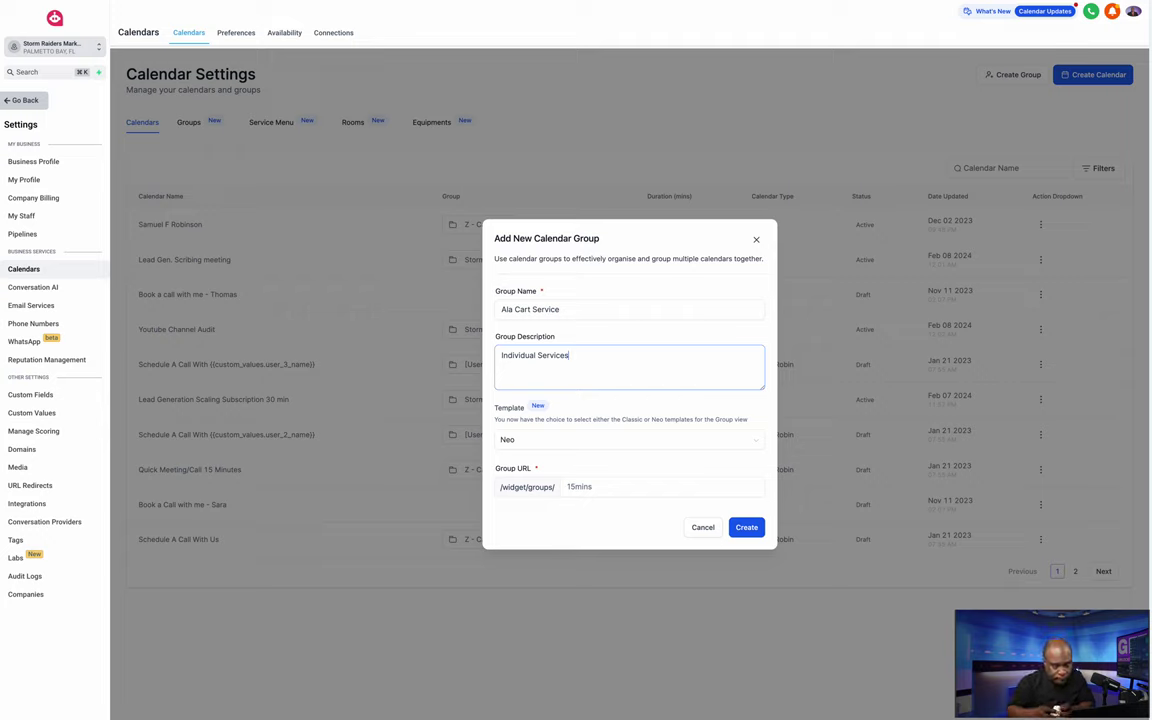
Choose the Neo template for the group and change the group name to "Ala Cart Services"
{"action": "left_click", "coordinate": [537, 441]}
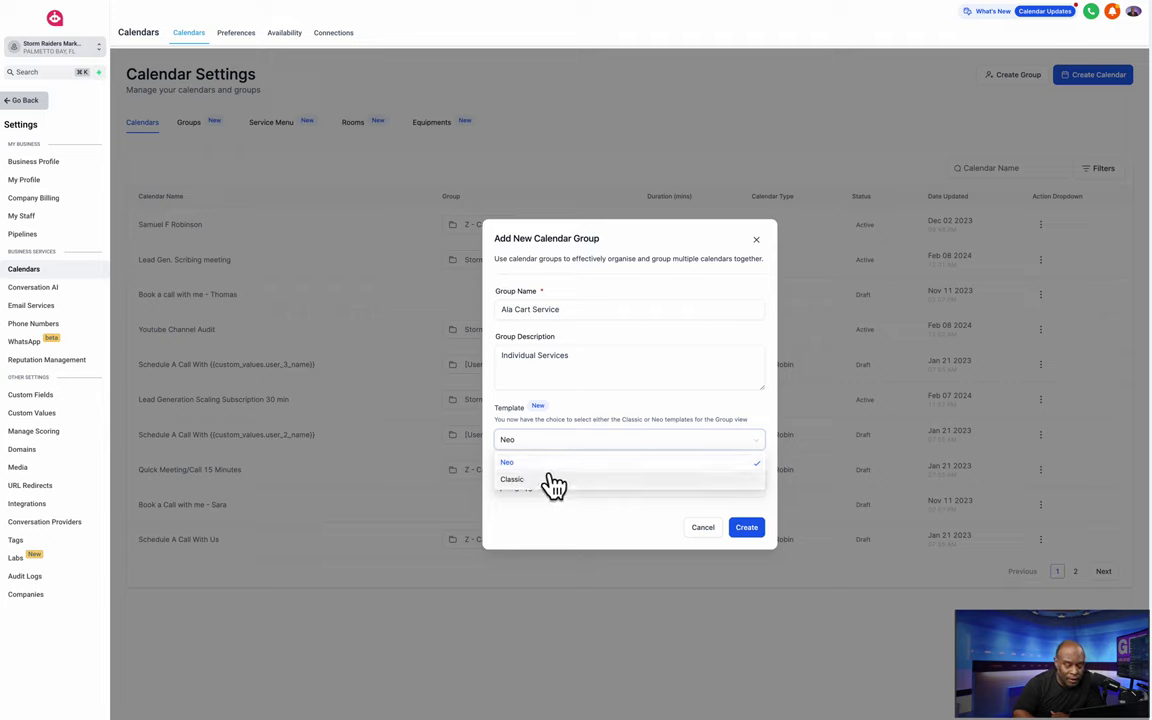
{"action": "left_click", "coordinate": [555, 464]}
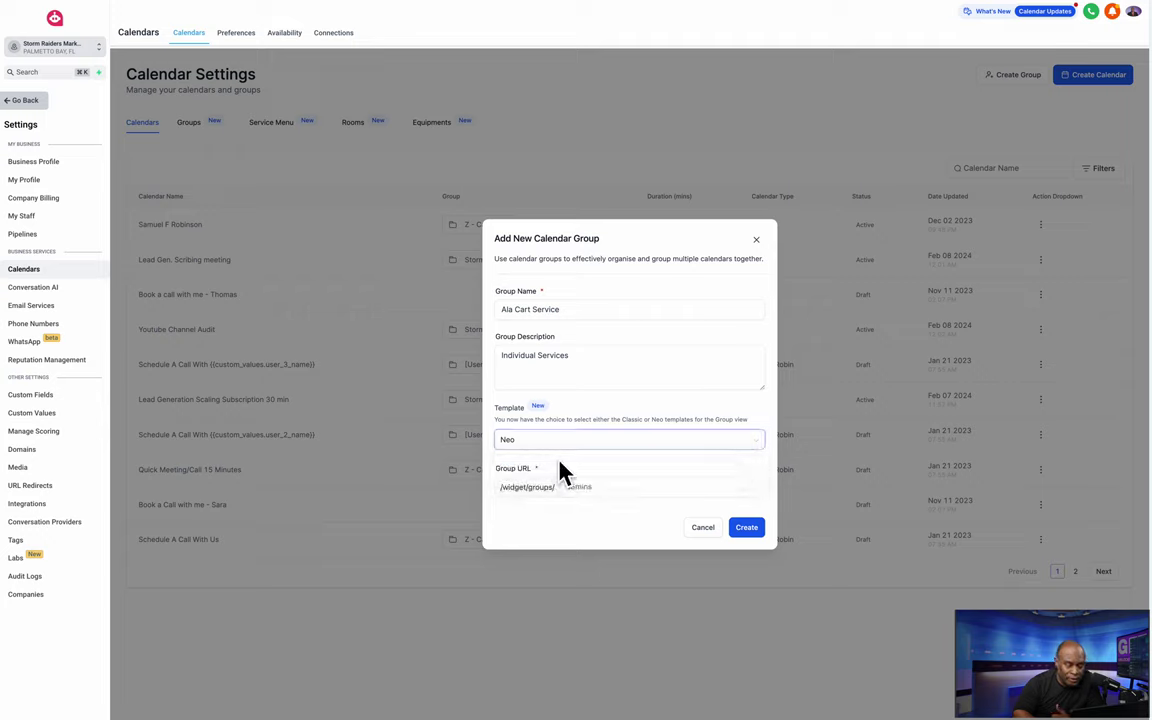
{"action": "left_click", "coordinate": [619, 488]}
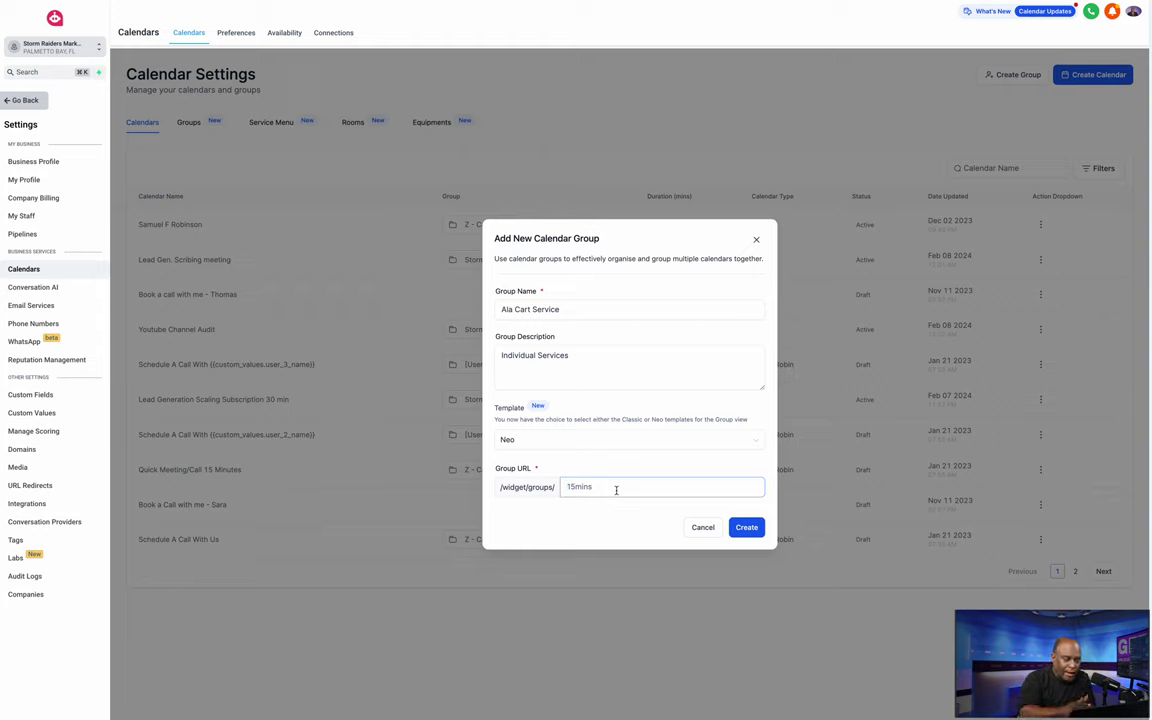
{"action": "left_click", "coordinate": [599, 309]}
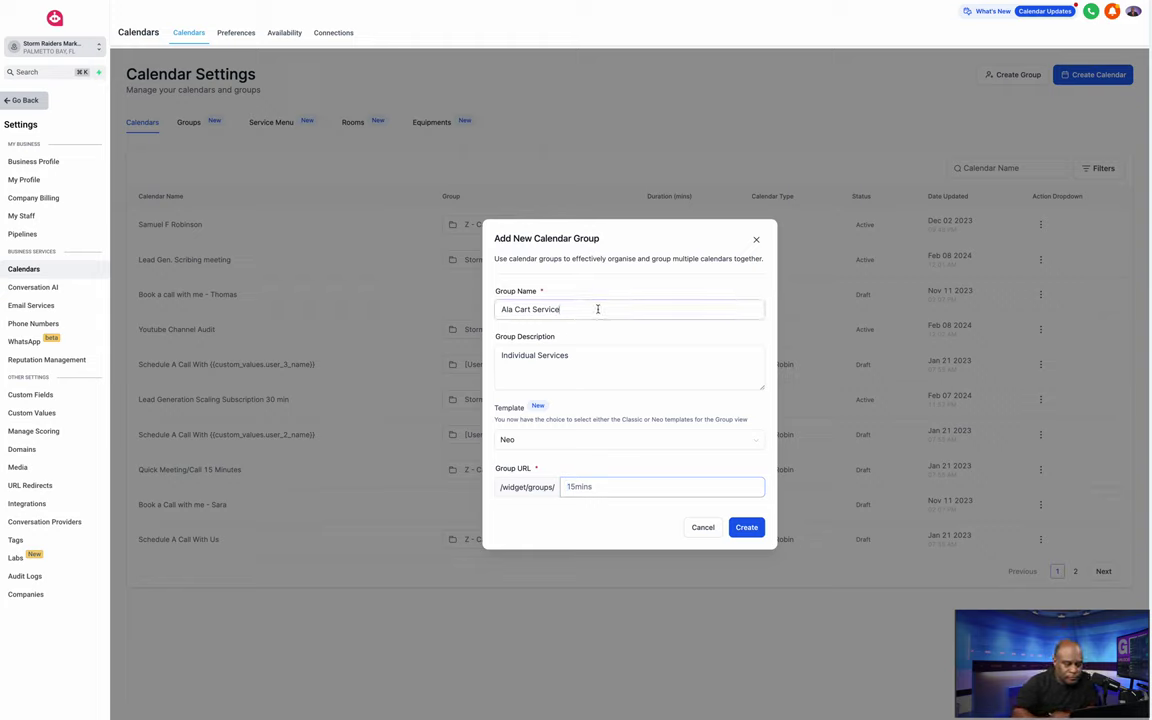
{"action": "type", "text": "s"}
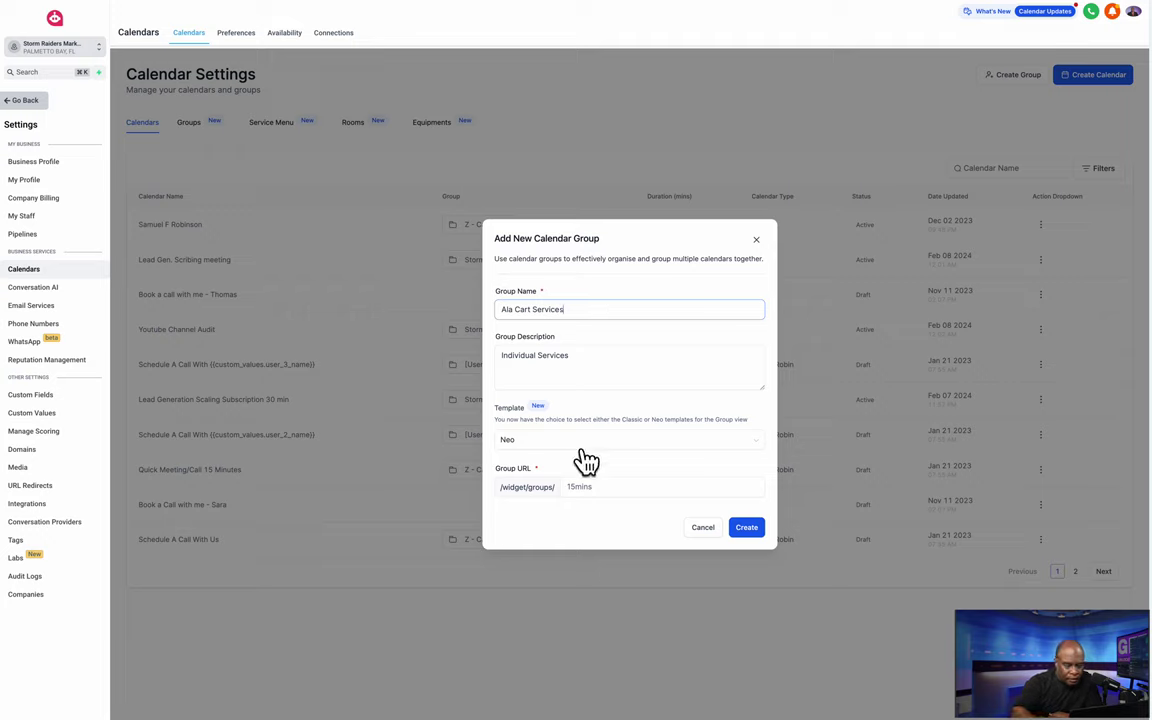
Enter "alacart" as the slug of the group URL
{"action": "left_click", "coordinate": [592, 487]}
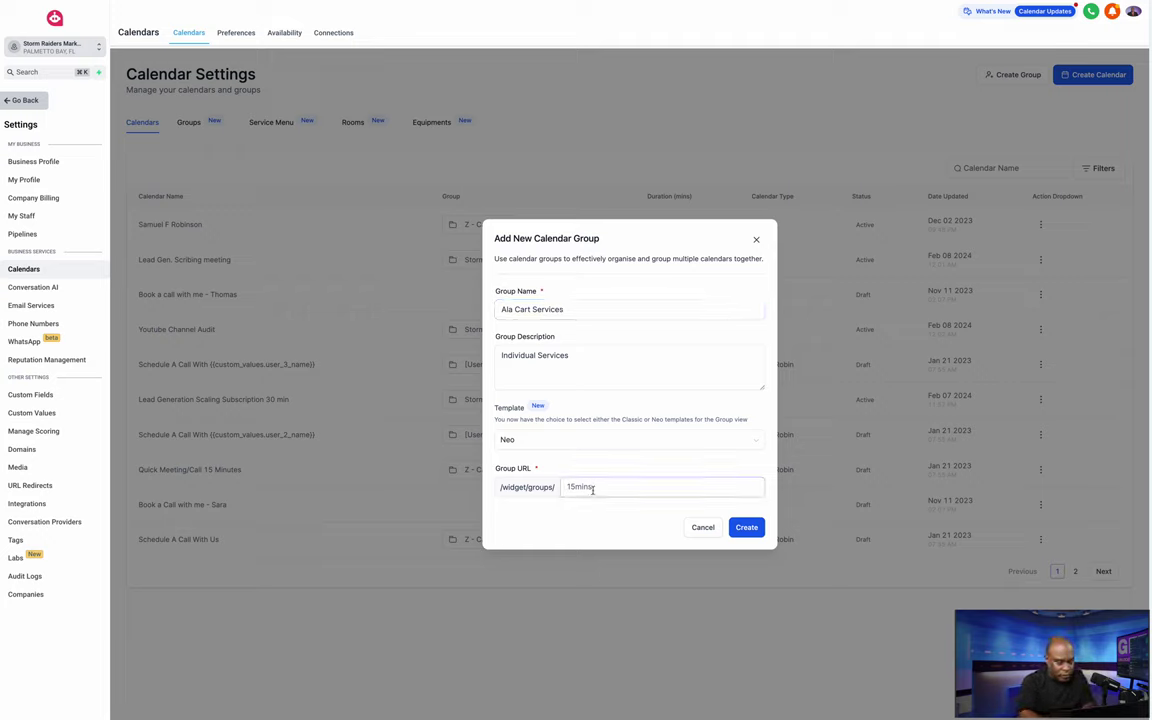
{"action": "left_click", "coordinate": [592, 489]}
{"action": "type", "text": "al"}
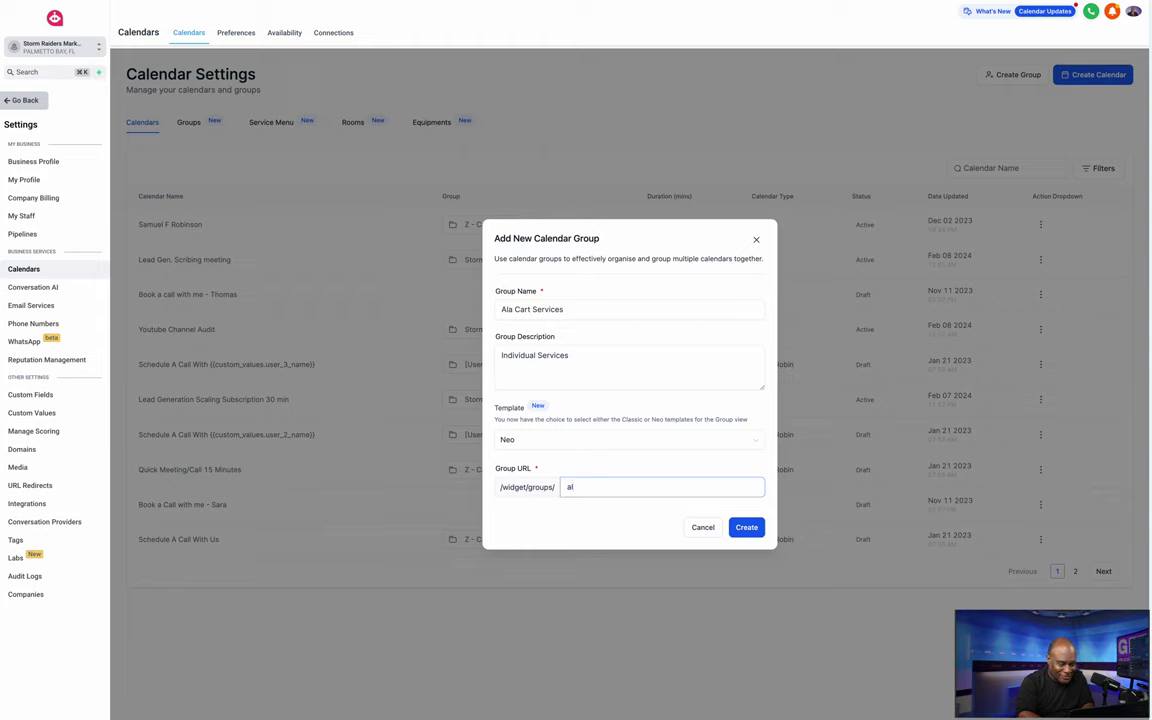
{"action": "type", "text": "acart"}
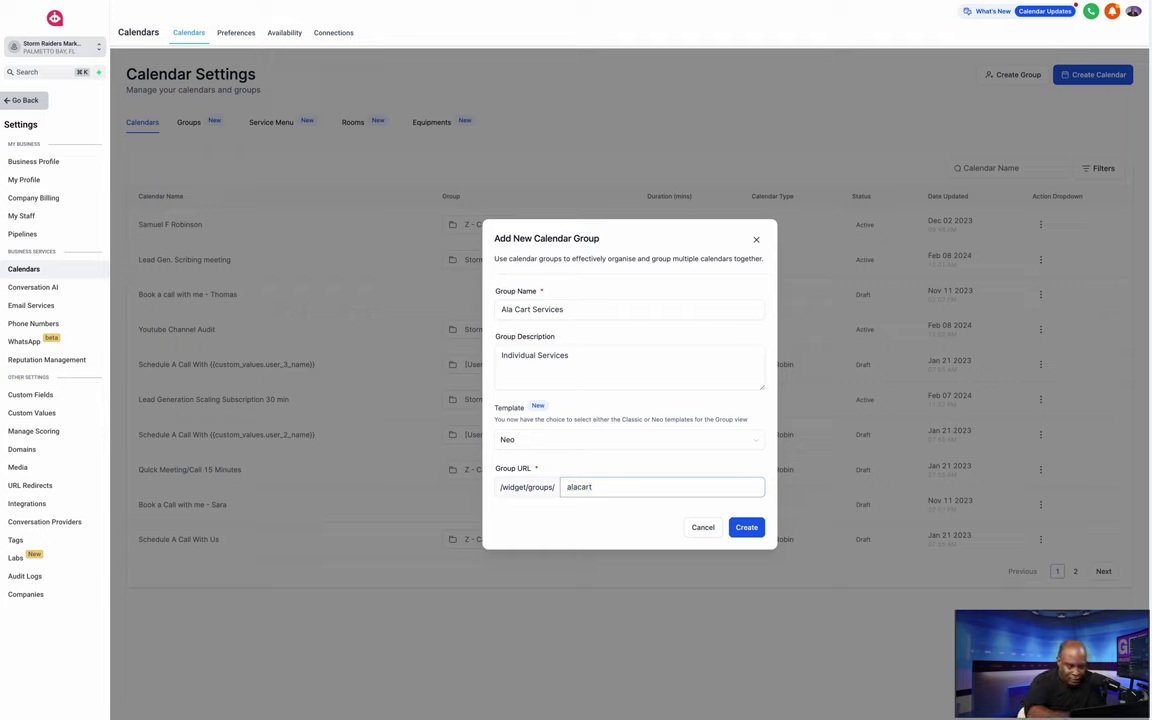
{"action": "left_click", "coordinate": [642, 520]}
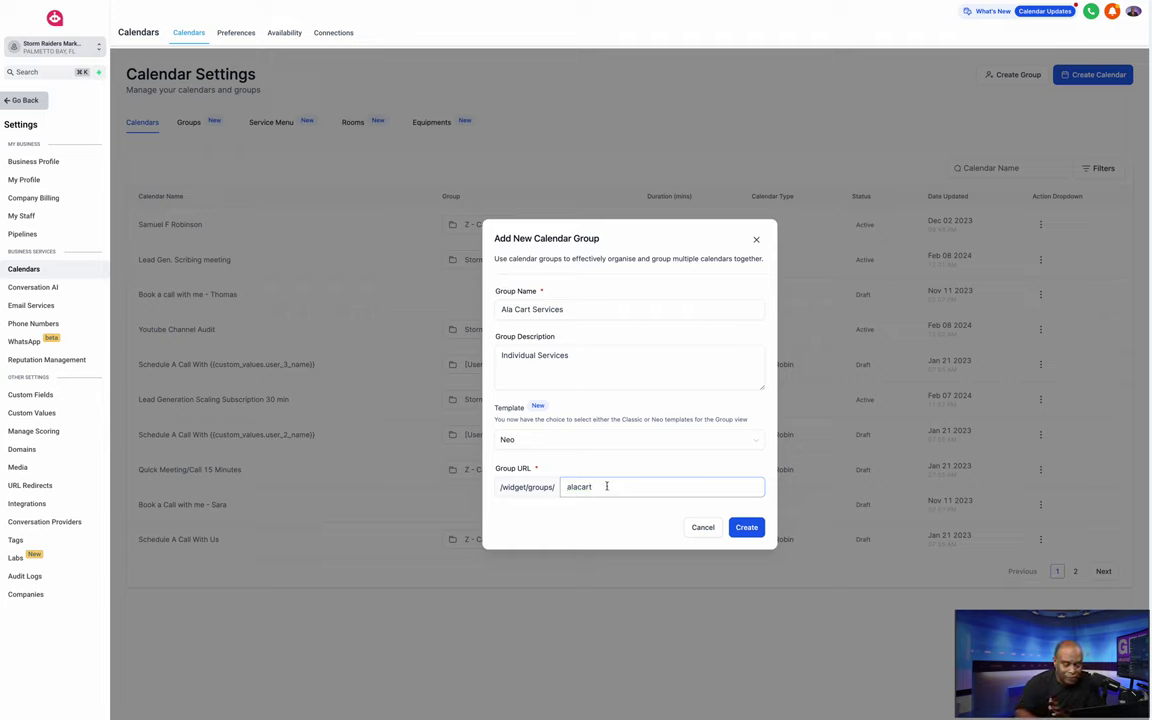
{"action": "left_click_drag", "start_coordinate": [607, 486], "coordinate": [560, 486]}
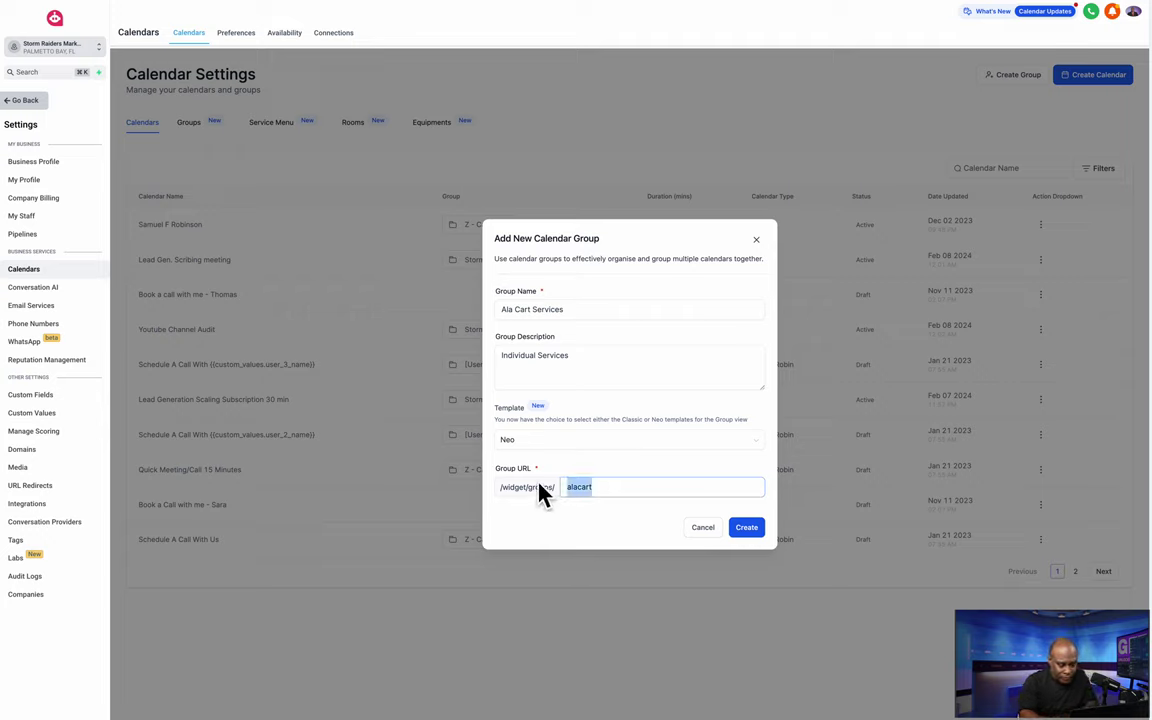
{"action": "type", "text": "in"}
{"action": "type", "text": "15mins"}
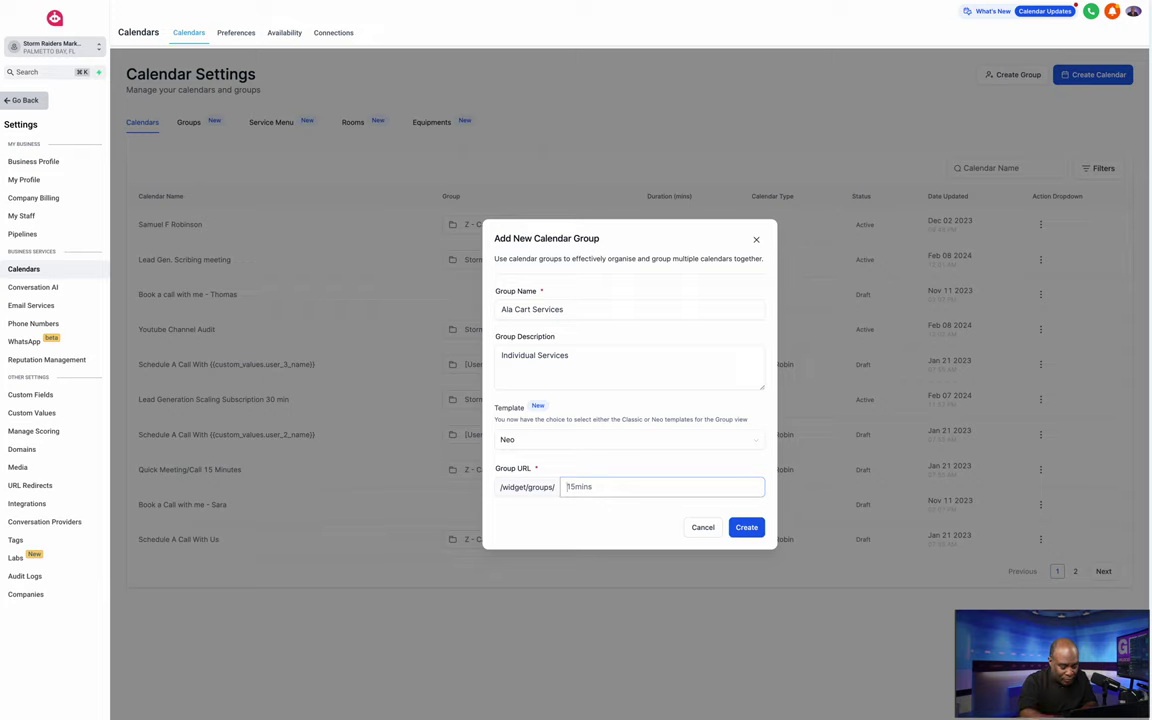
{"action": "key", "text": "ctrl+z"}
{"action": "key", "text": "ctrl+z"}
{"action": "left_click", "coordinate": [603, 489]}
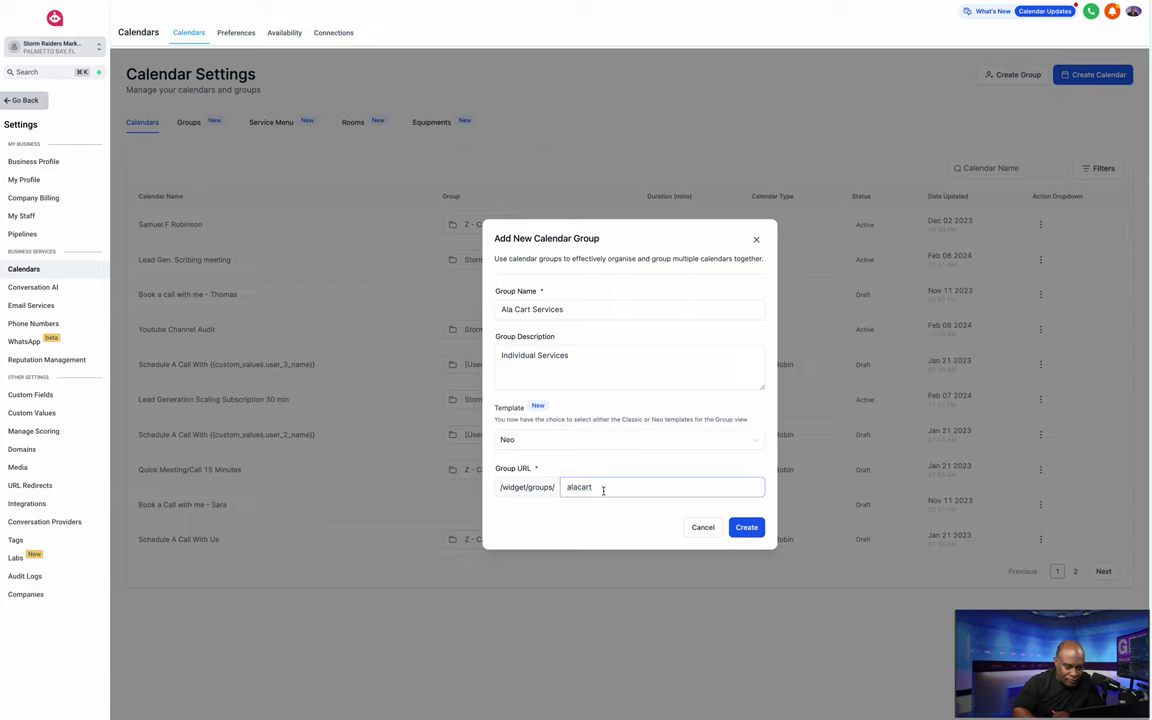
Extend the group URL slug to "alacartservices" and create the calendar group
{"action": "left_click", "coordinate": [748, 530]}
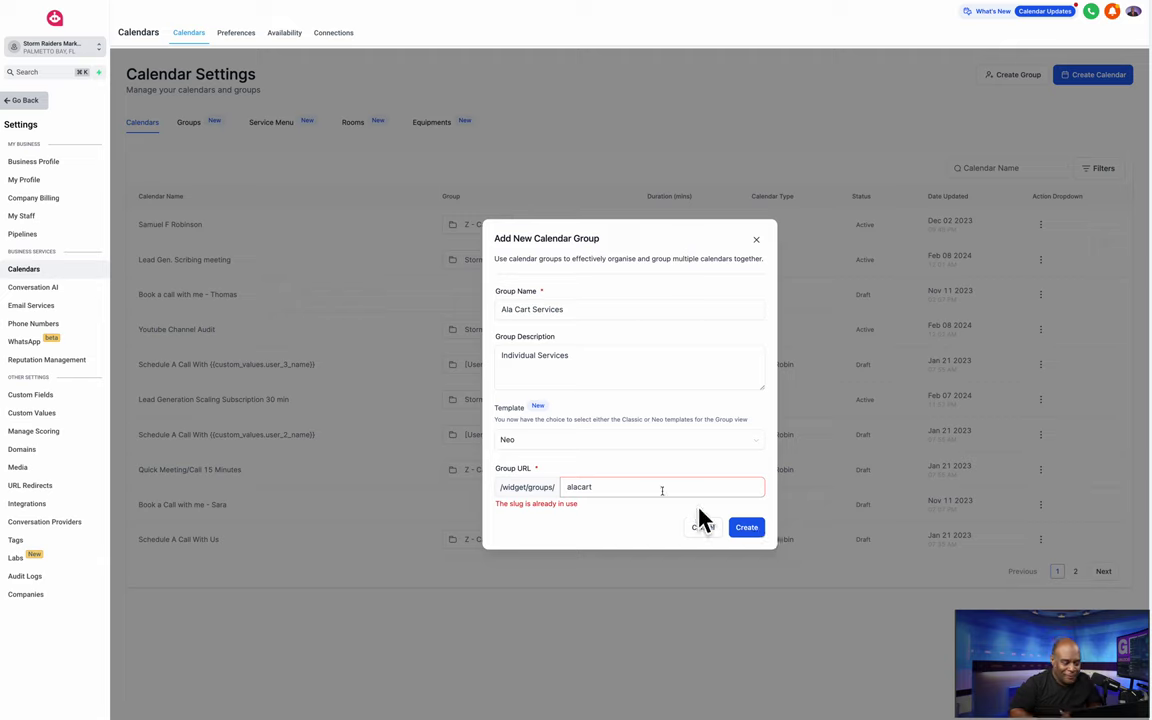
{"action": "left_click", "coordinate": [611, 485]}
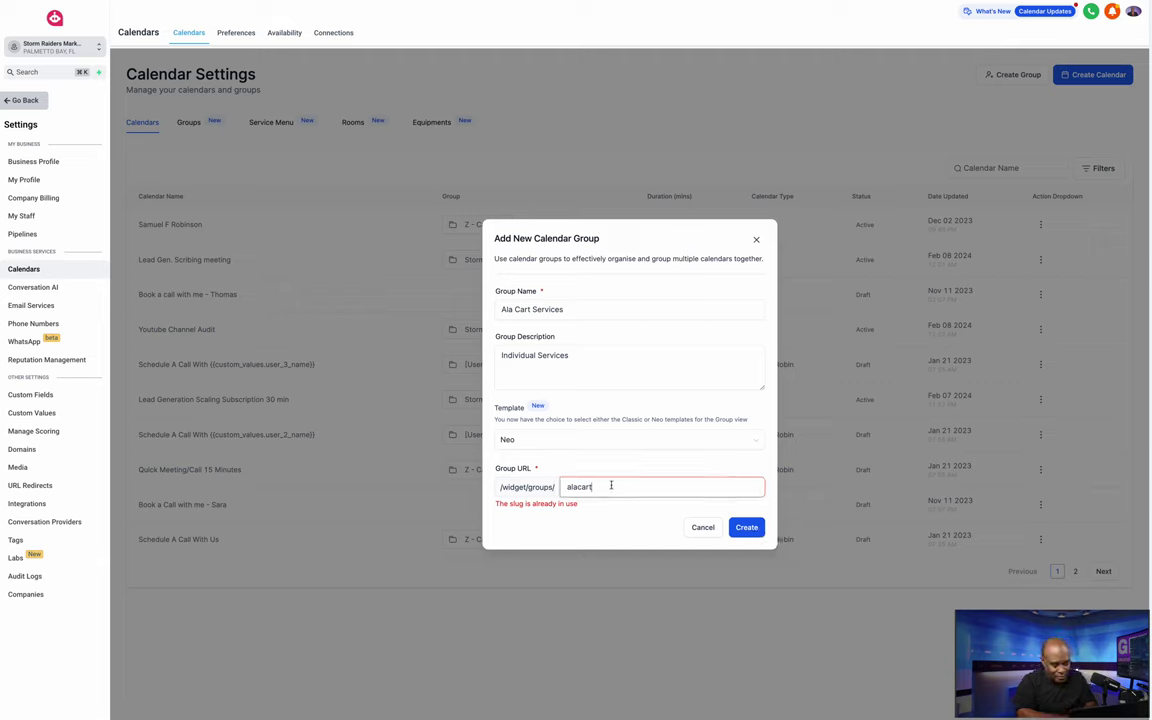
{"action": "type", "text": "se"}
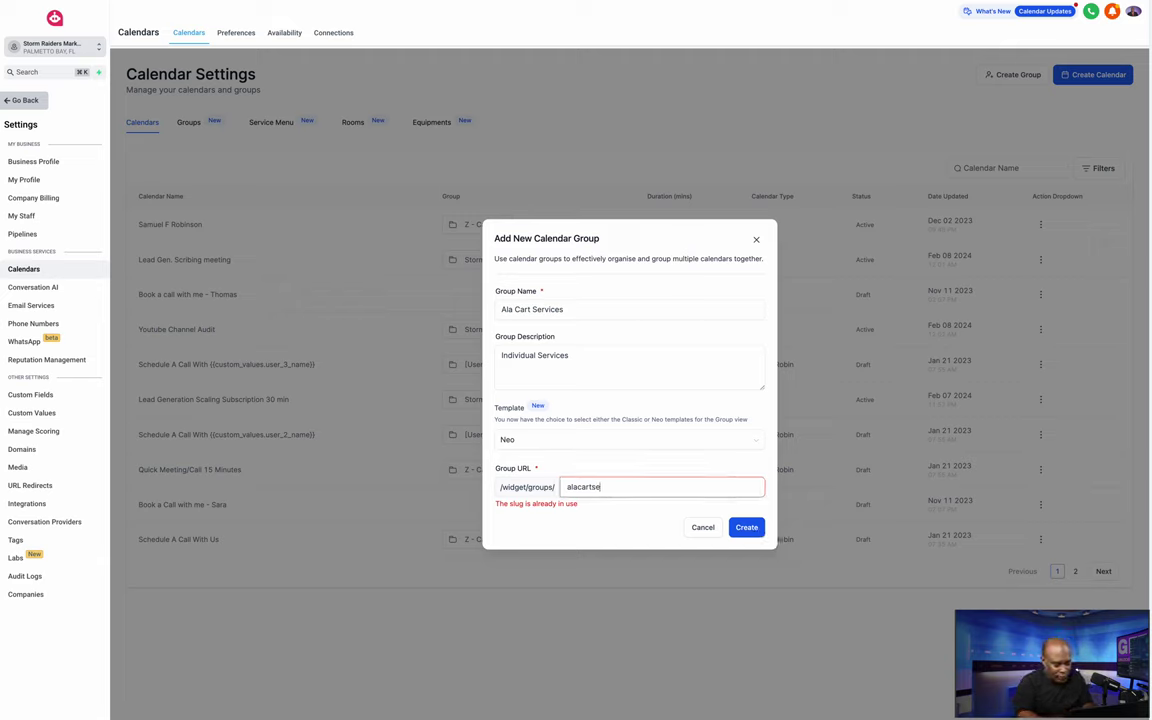
{"action": "type", "text": "rvices"}
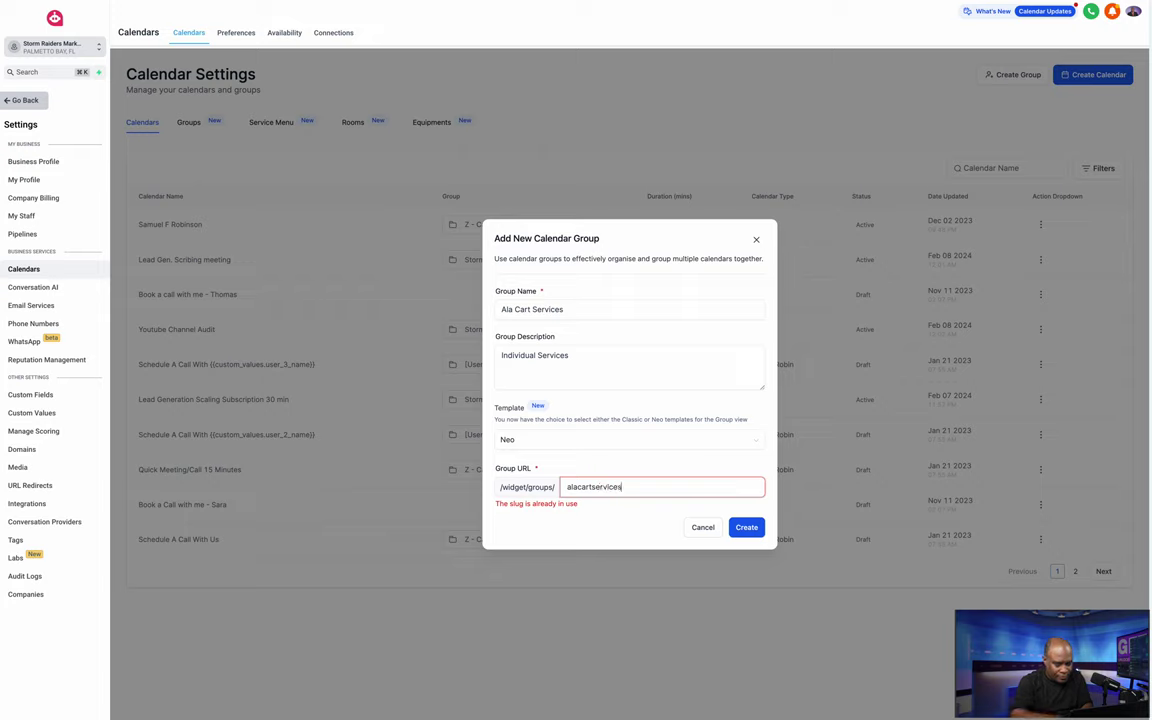
{"action": "left_click", "coordinate": [748, 528]}
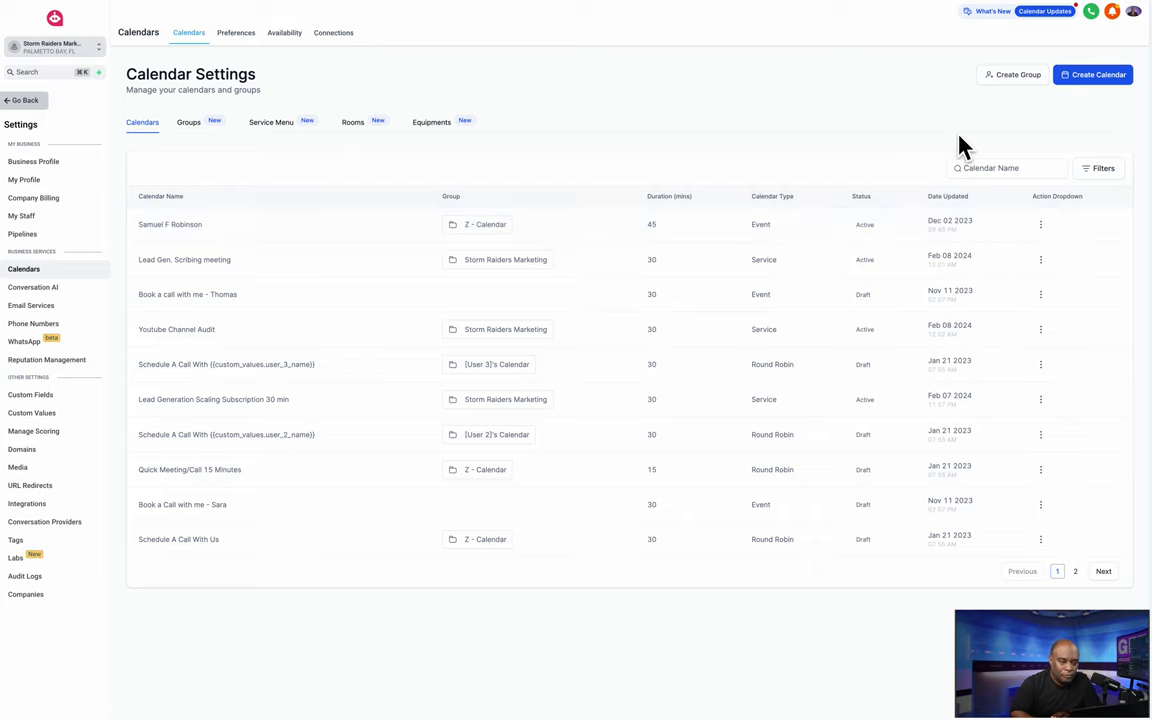
Start a new calendar with the Service Calendar scheduling type
{"action": "left_click", "coordinate": [1093, 88]}
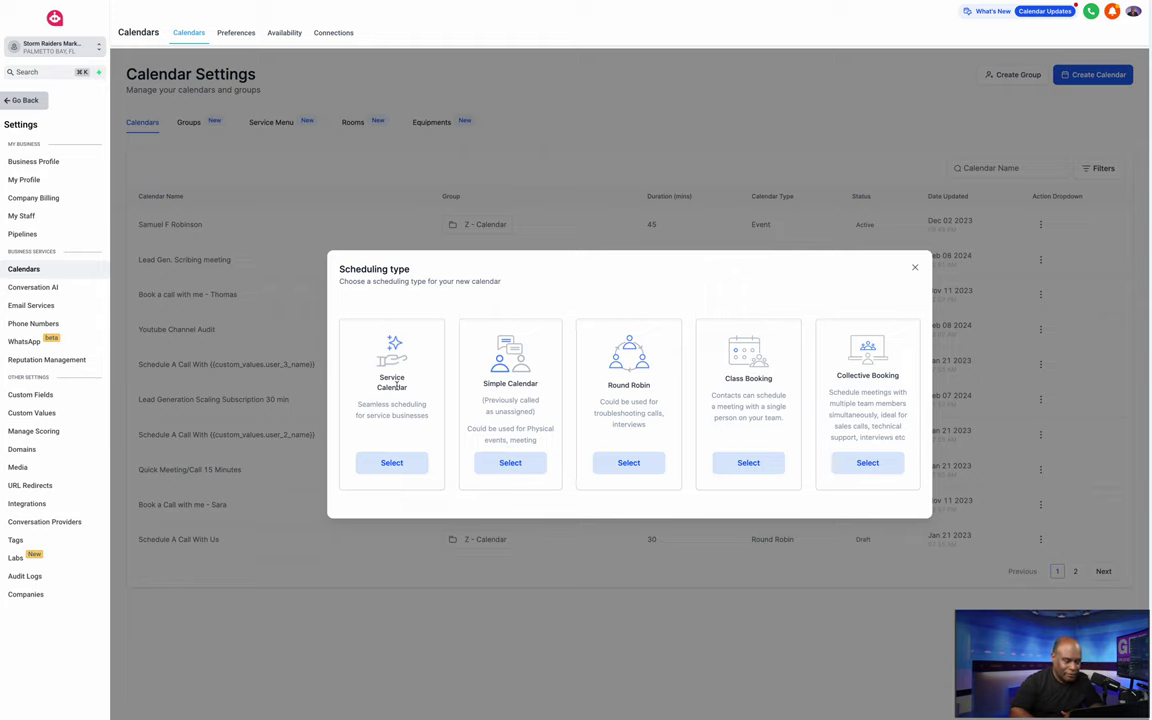
{"action": "left_click", "coordinate": [391, 464]}
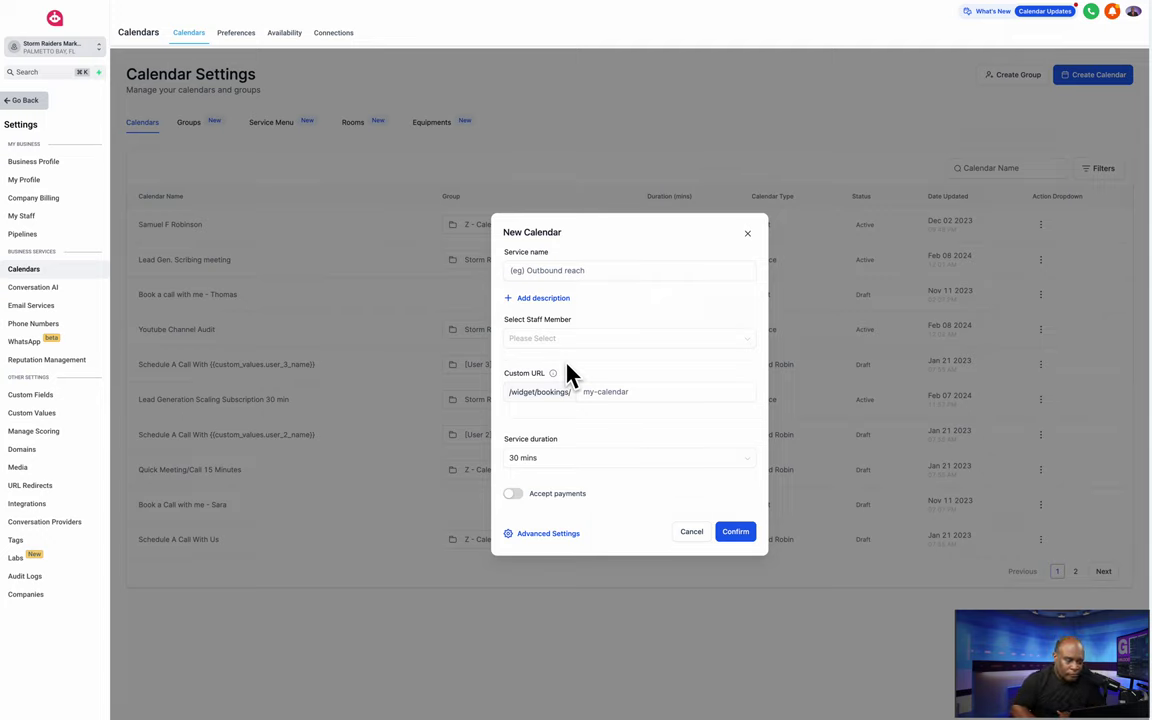
{"action": "left_click", "coordinate": [539, 269]}
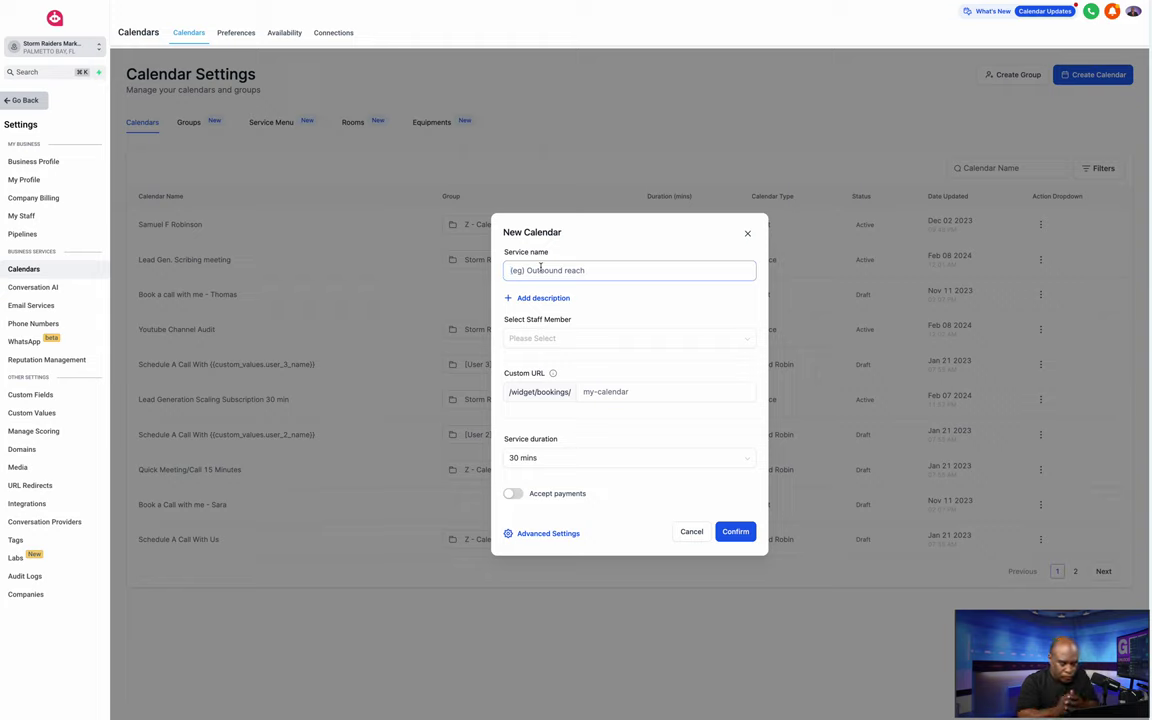
{"action": "type", "text": "Cra"}
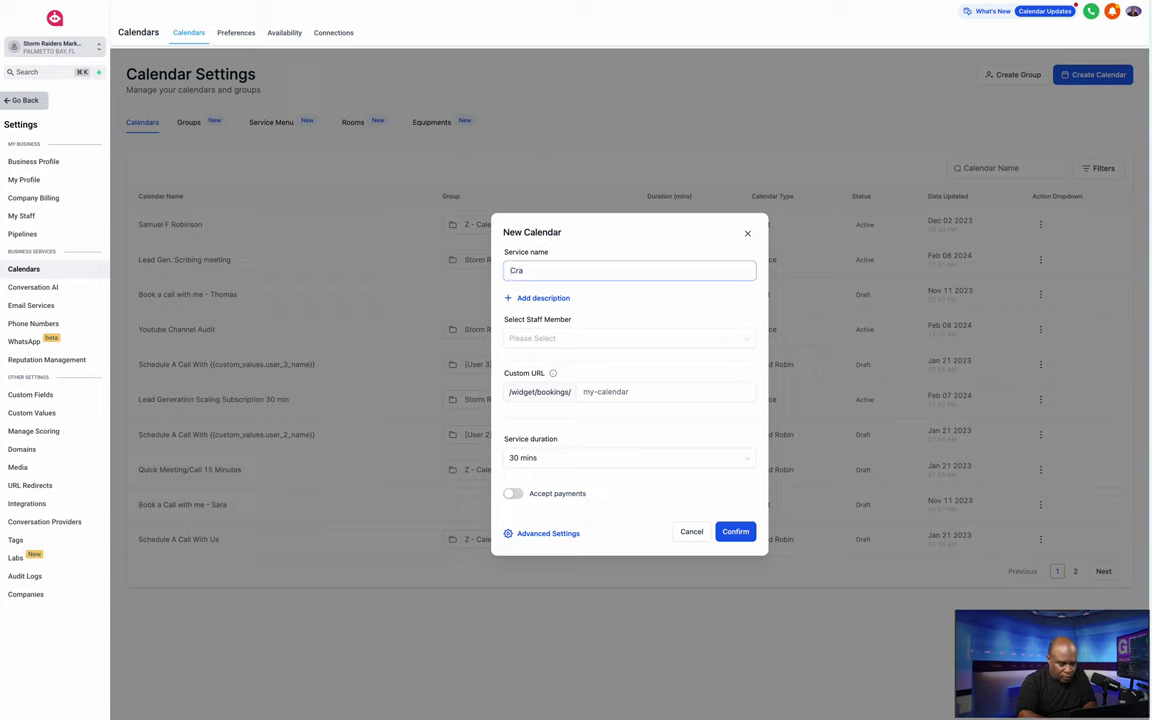
{"action": "type", "text": "t"}
{"action": "key", "text": "BackSpace"}
{"action": "key", "text": "BackSpace"}
{"action": "key", "text": "BackSpace"}
{"action": "key", "text": "BackSpace"}
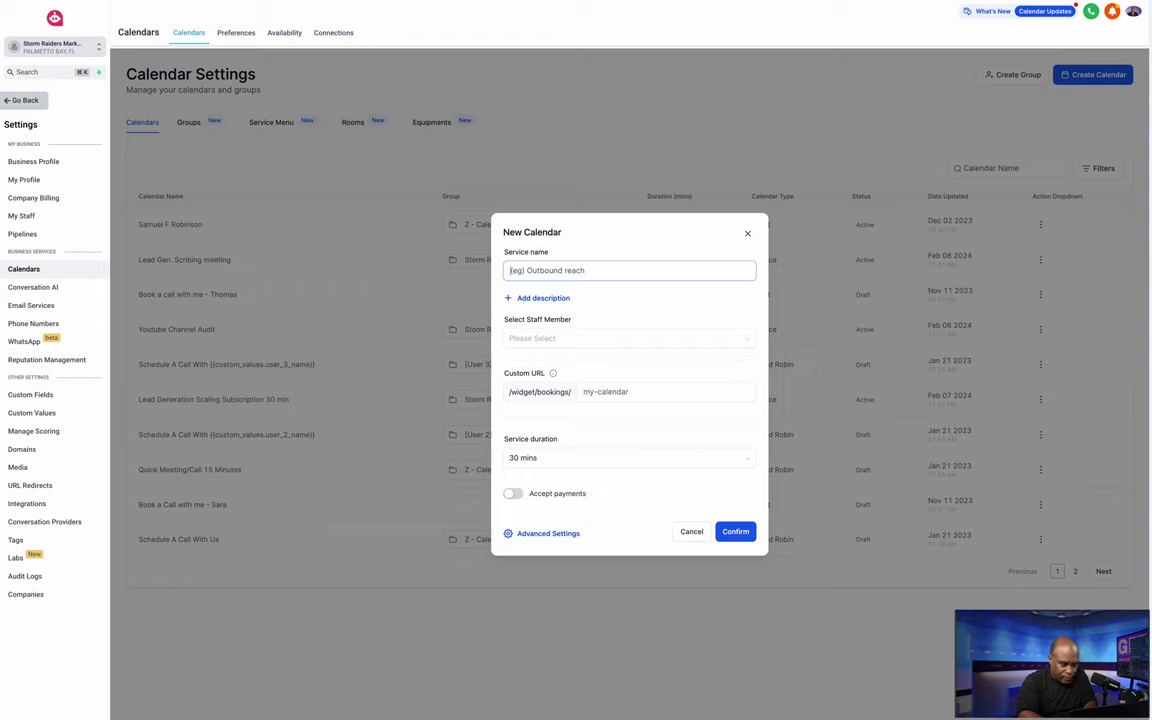
Name the service "Shoot a Video" and assign Support GetAIKeys as its staff member
{"action": "type", "text": "Shoot a "}
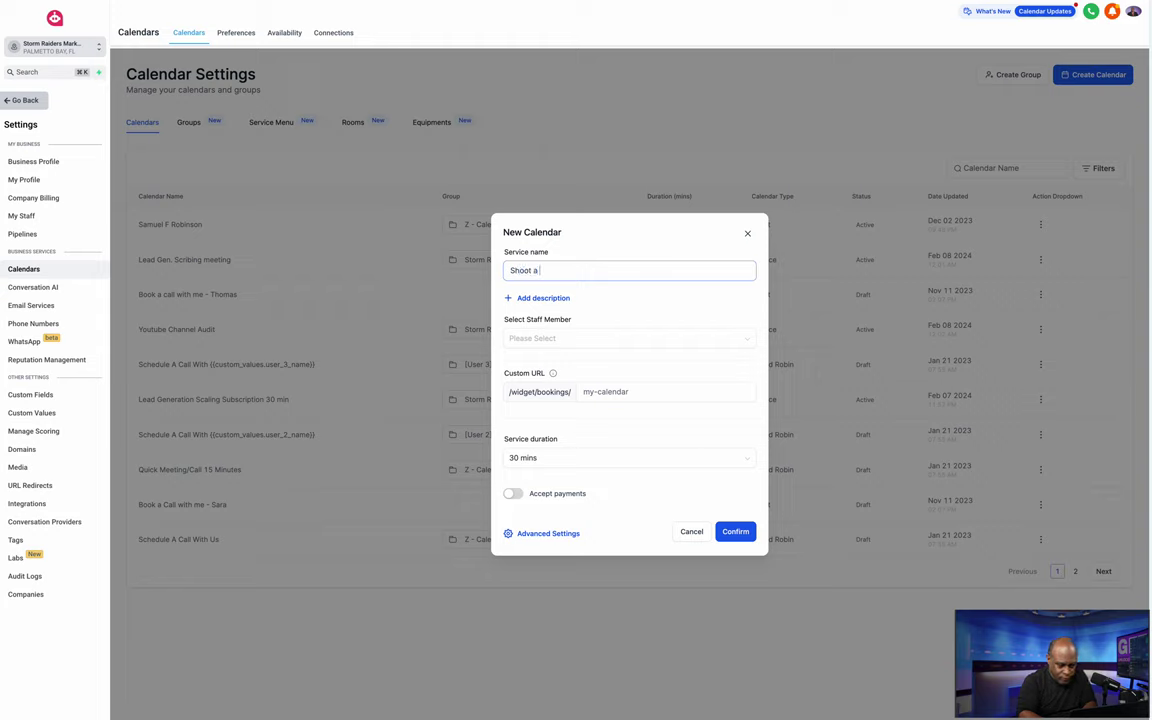
{"action": "type", "text": "Video"}
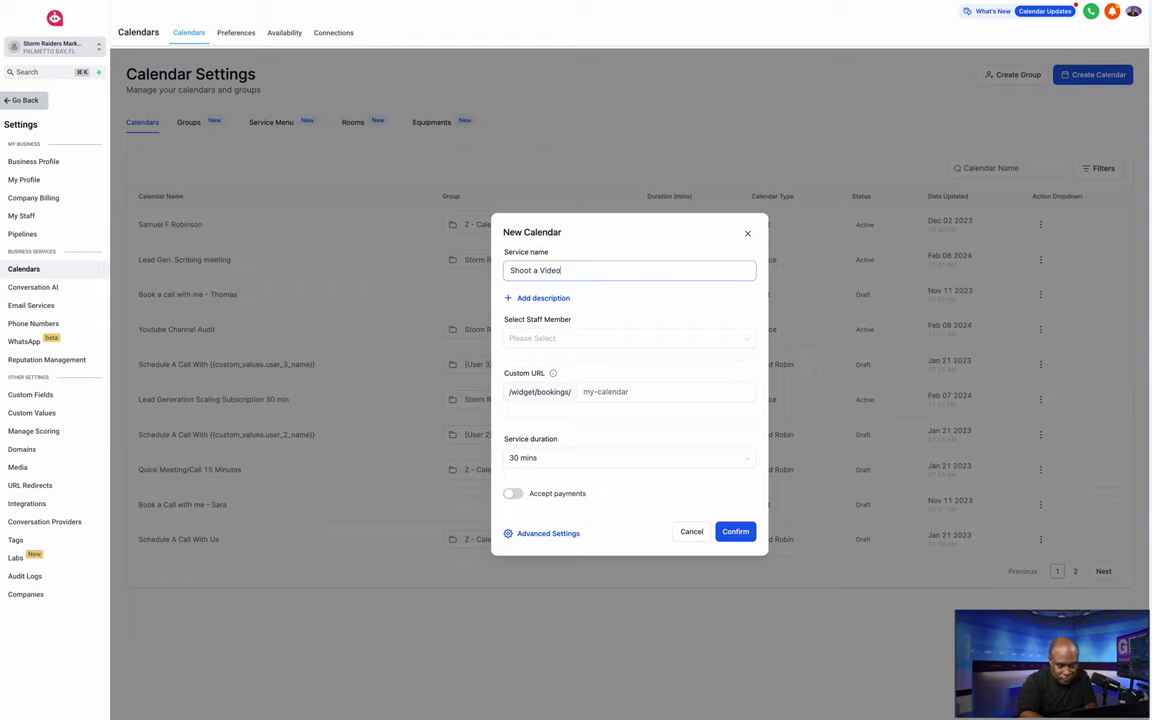
{"action": "left_click", "coordinate": [578, 340]}
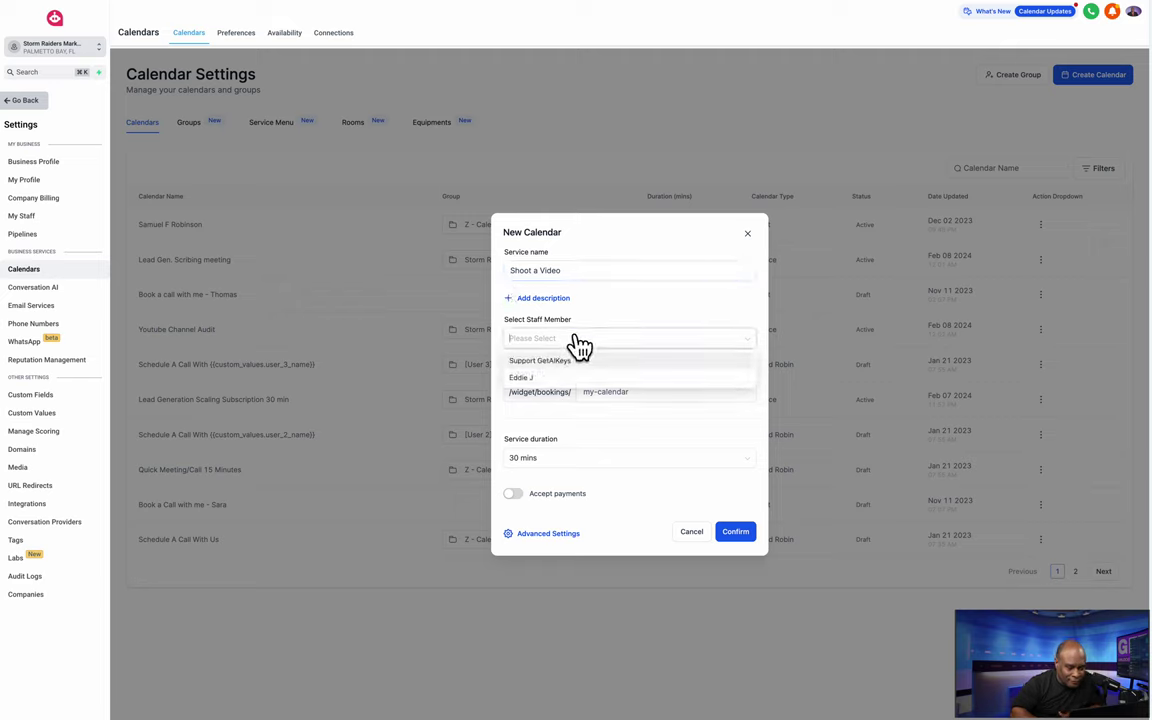
{"action": "left_click", "coordinate": [577, 360]}
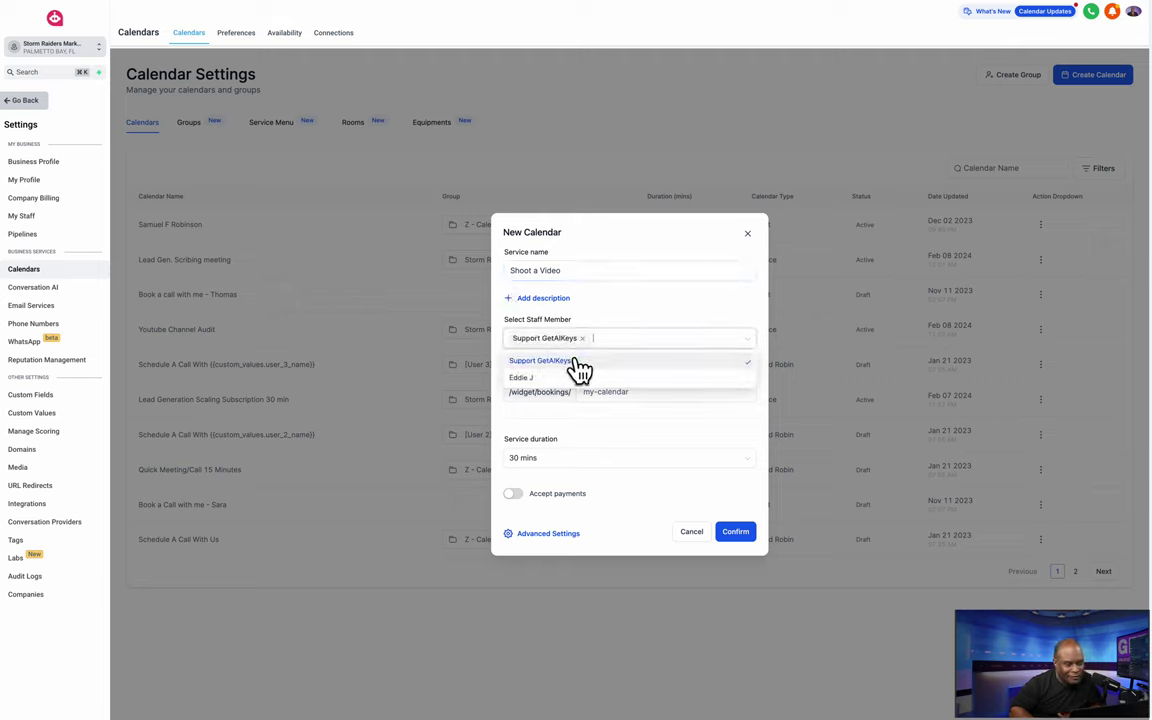
{"action": "left_click", "coordinate": [583, 425]}
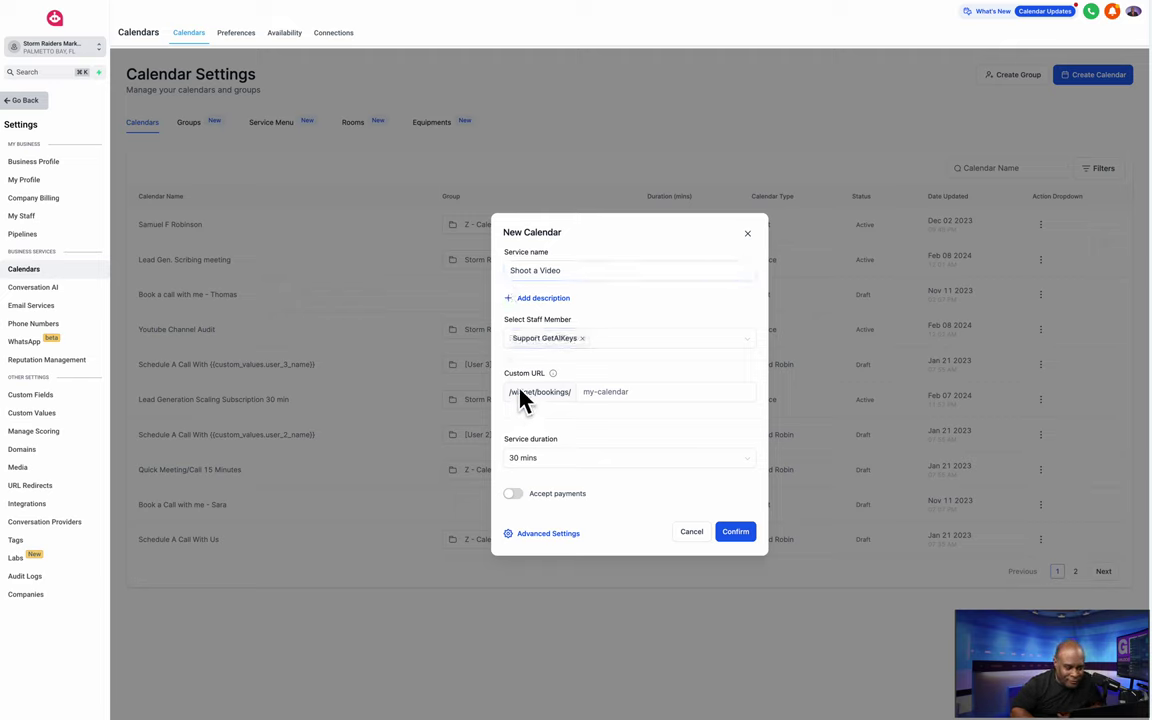
{"action": "left_click", "coordinate": [542, 339]}
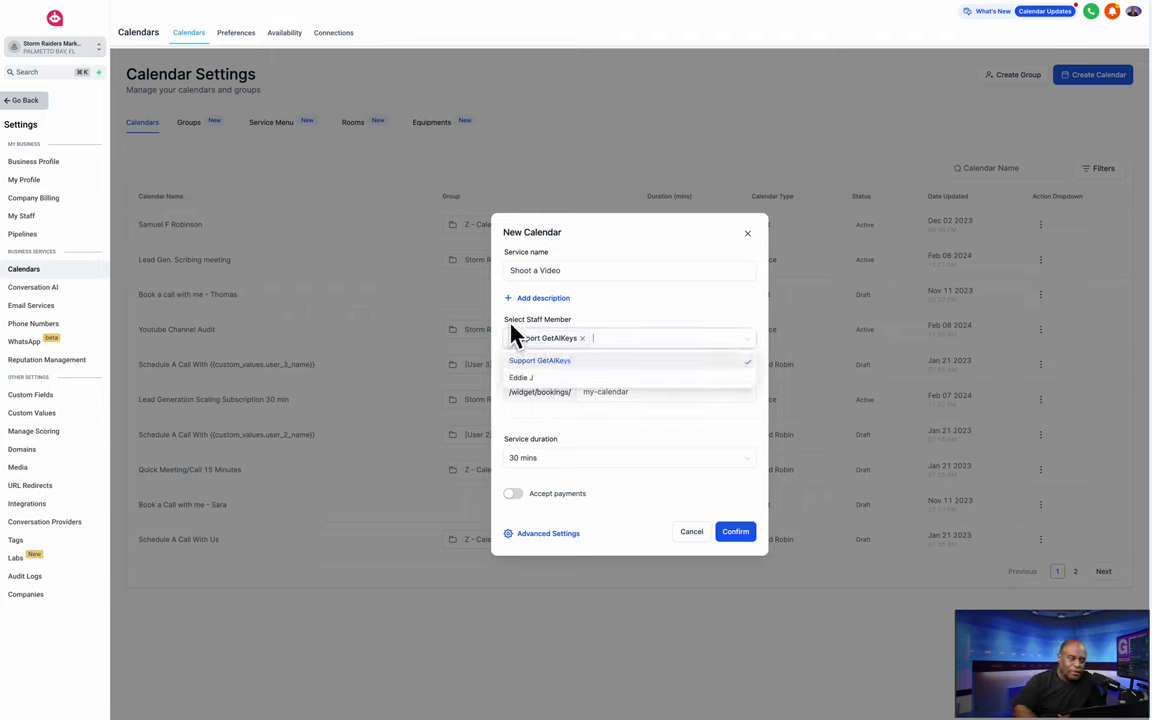
{"action": "left_click", "coordinate": [565, 362]}
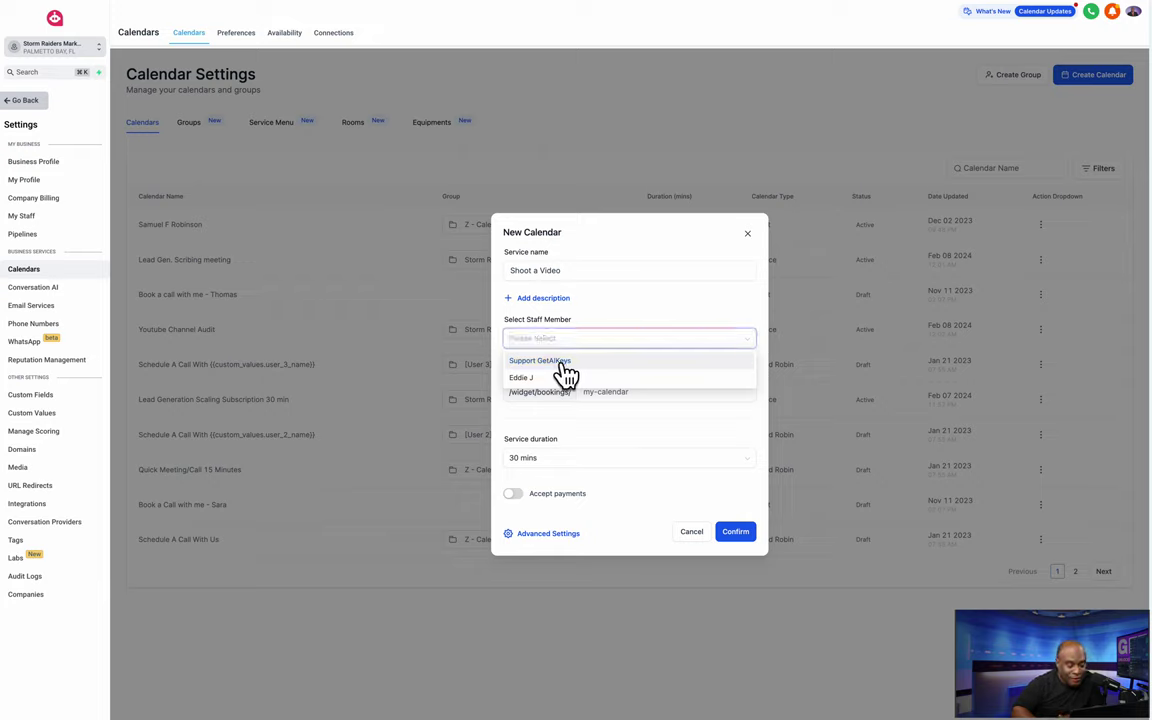
{"action": "left_click", "coordinate": [585, 362]}
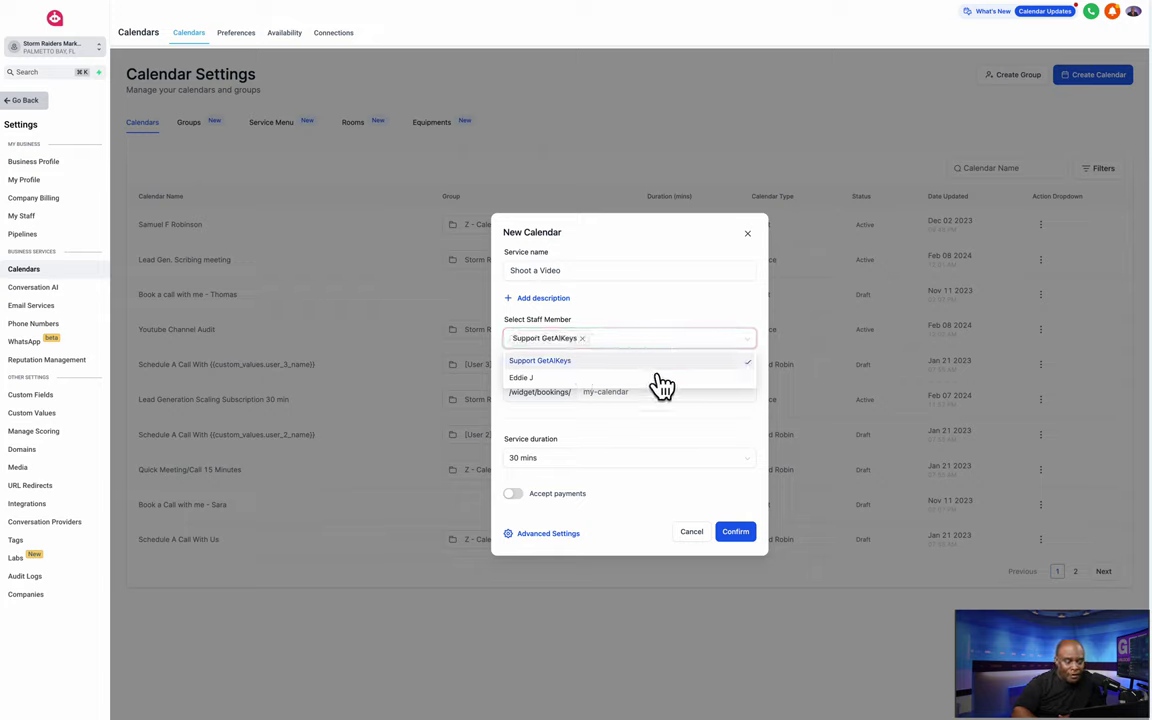
{"action": "left_click", "coordinate": [556, 410]}
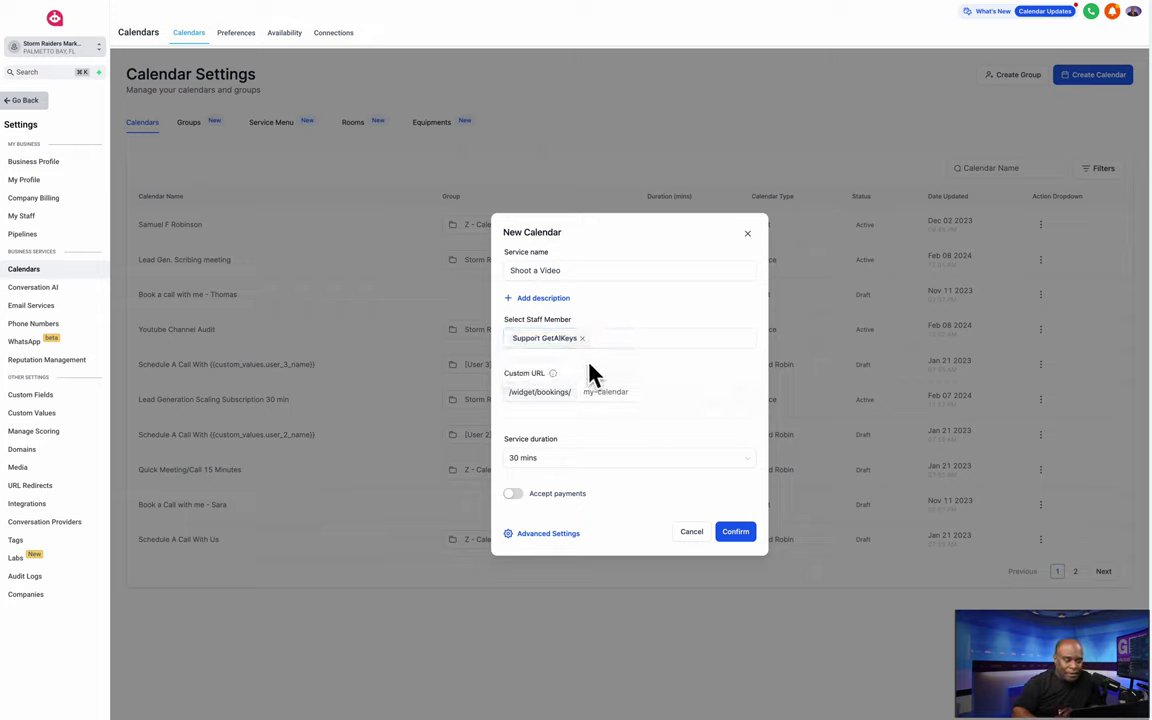
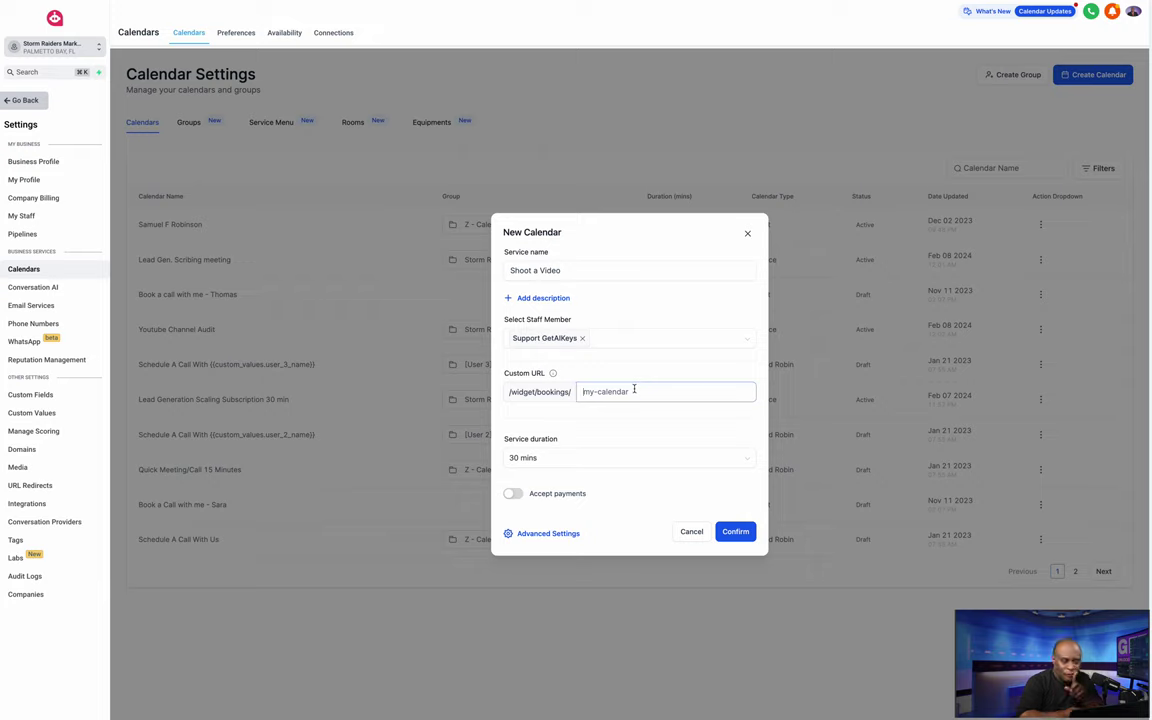
Try "videoshoot" as the slug of the calendar's custom URL and clear it again
{"action": "left_click", "coordinate": [570, 270]}
{"action": "left_click_drag", "start_coordinate": [557, 271], "coordinate": [508, 271]}
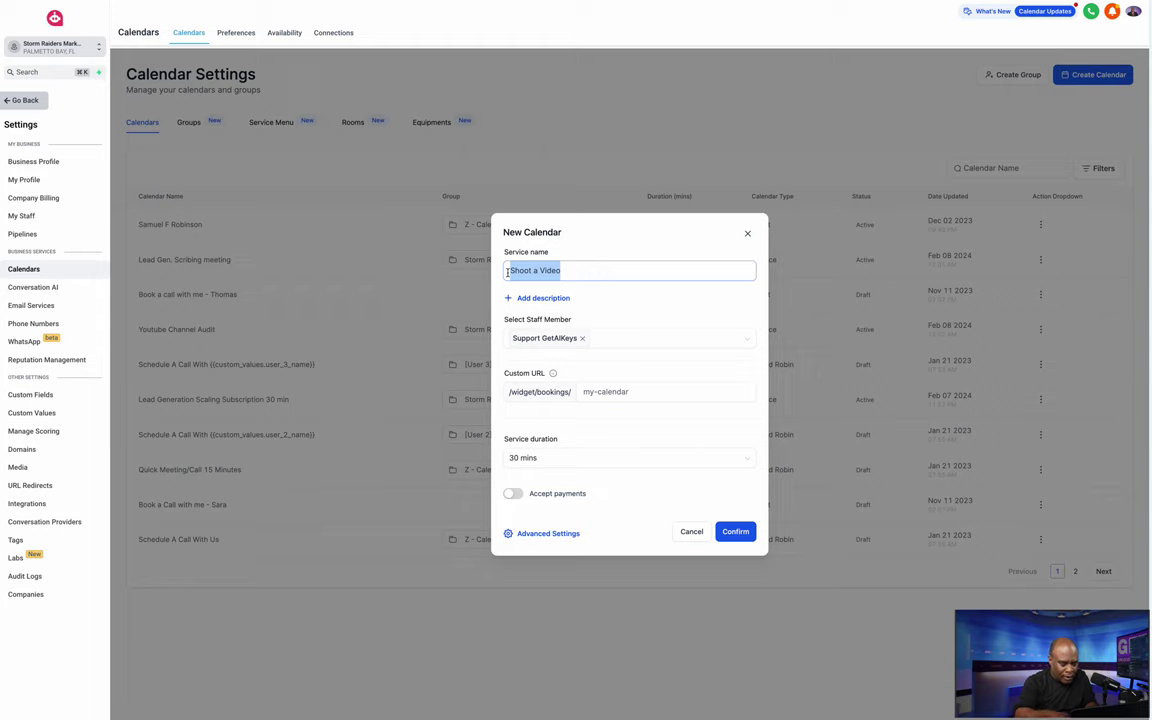
{"action": "left_click", "coordinate": [585, 394]}
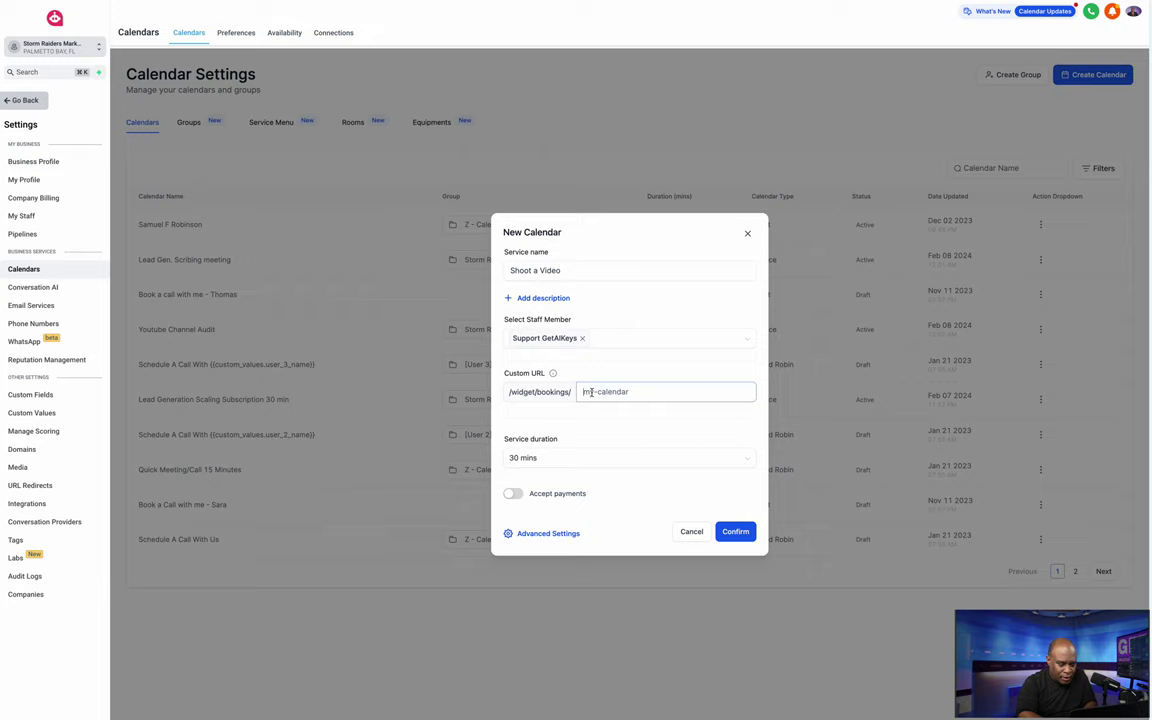
{"action": "type", "text": "v"}
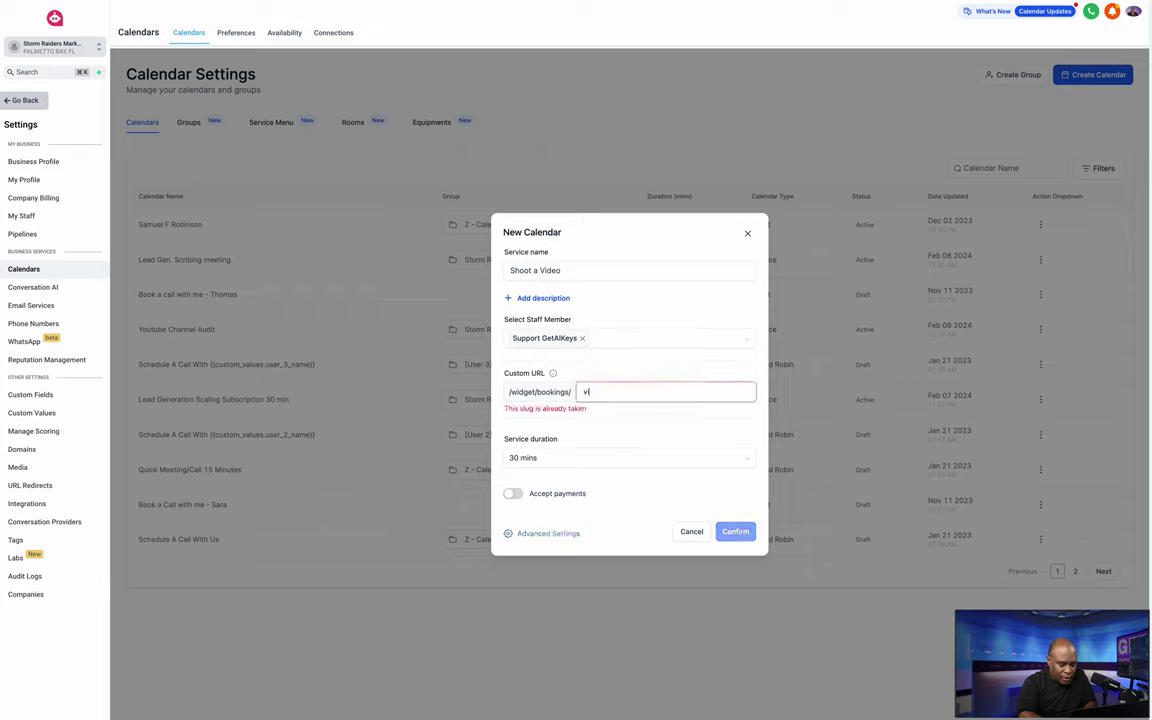
{"action": "type", "text": "ideo"}
{"action": "type", "text": "shoot"}
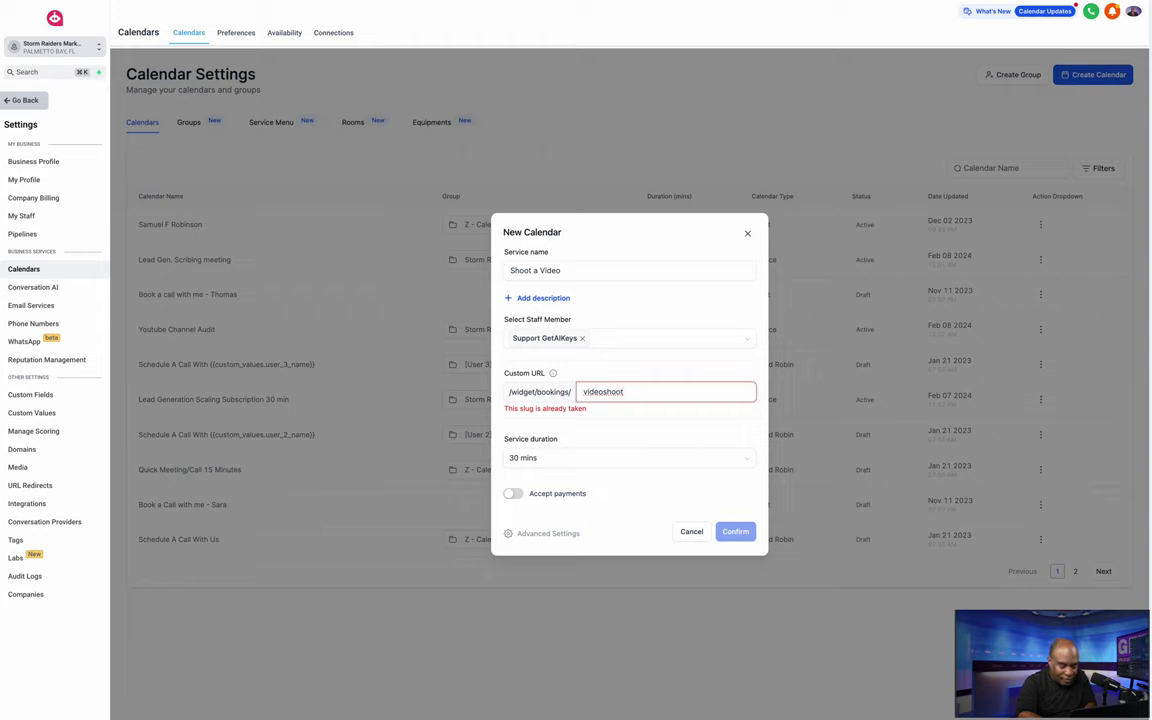
{"action": "key", "text": "BackSpace"}
{"action": "key", "text": "BackSpace"}
{"action": "key", "text": "BackSpace"}
{"action": "key", "text": "BackSpace"}
{"action": "key", "text": "BackSpace"}
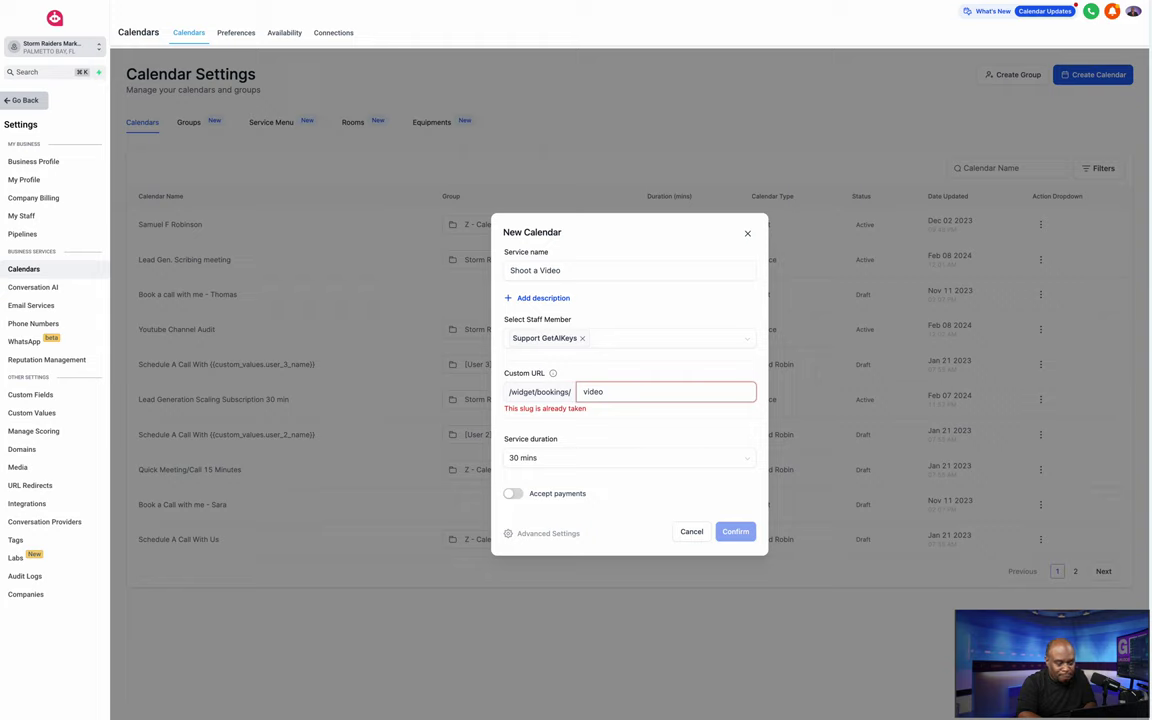
{"action": "key", "text": "BackSpace"}
{"action": "key", "text": "BackSpace"}
{"action": "key", "text": "BackSpace"}
{"action": "key", "text": "BackSpace"}
{"action": "key", "text": "BackSpace"}
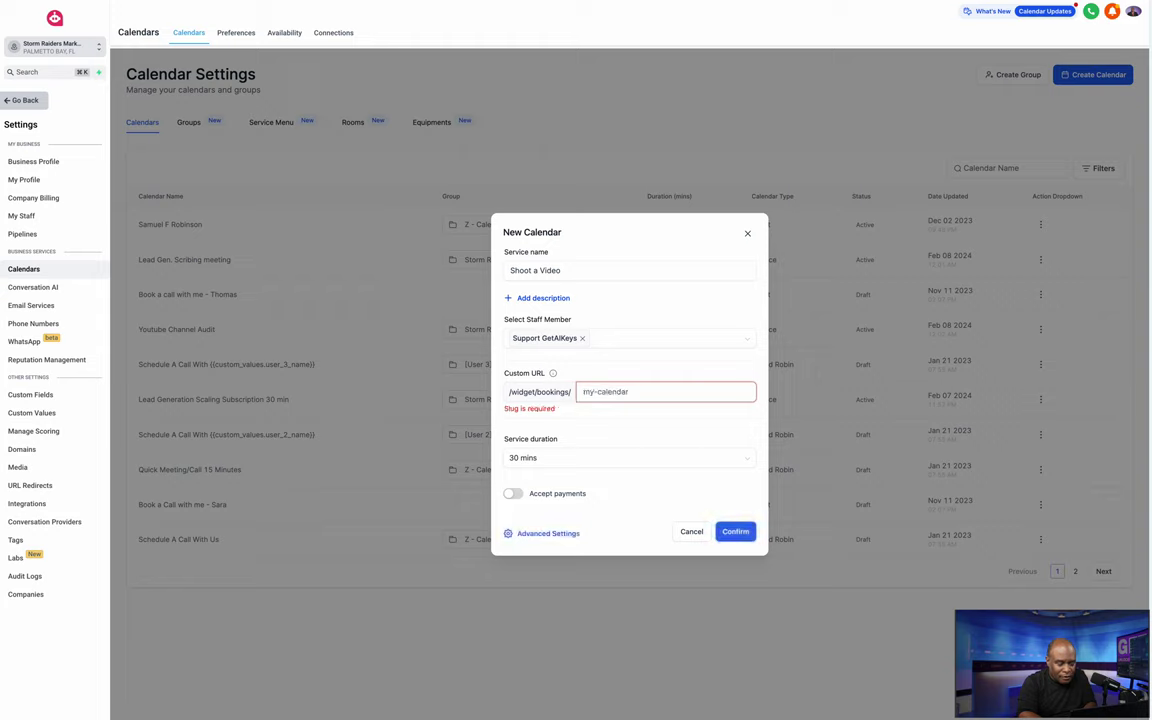
Enter "shortvideo" as the slug of the calendar's custom URL
{"action": "type", "text": "y"}
{"action": "key", "text": "BackSpace"}
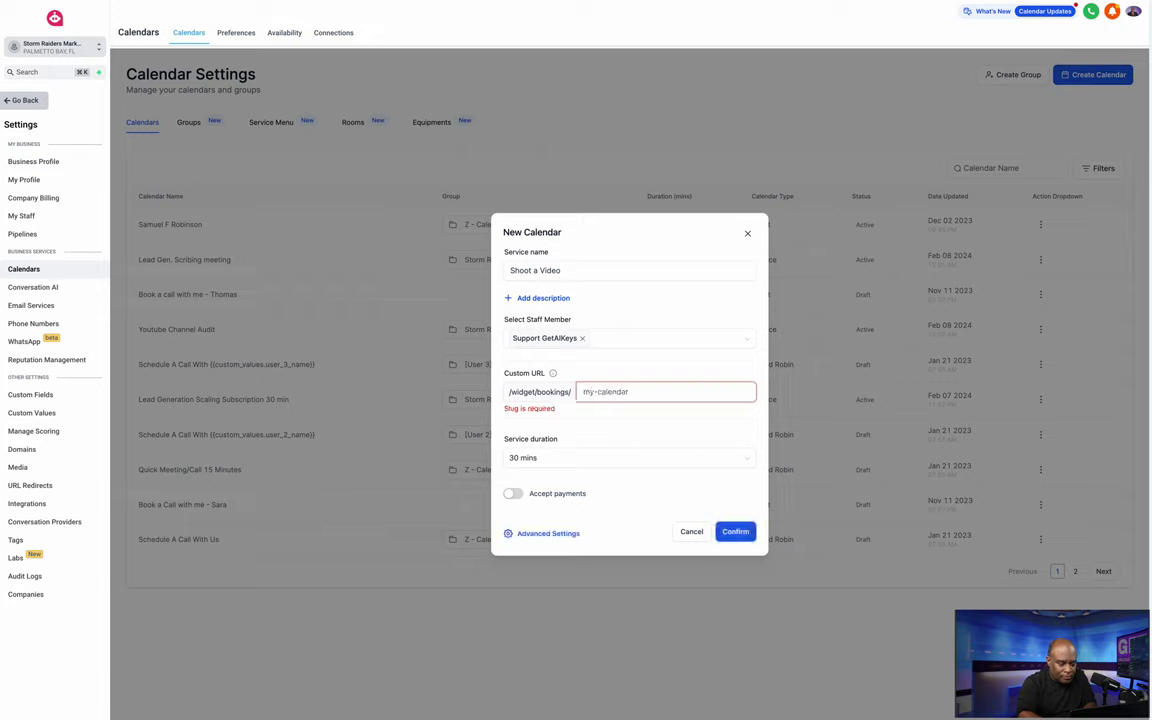
{"action": "type", "text": "shor"}
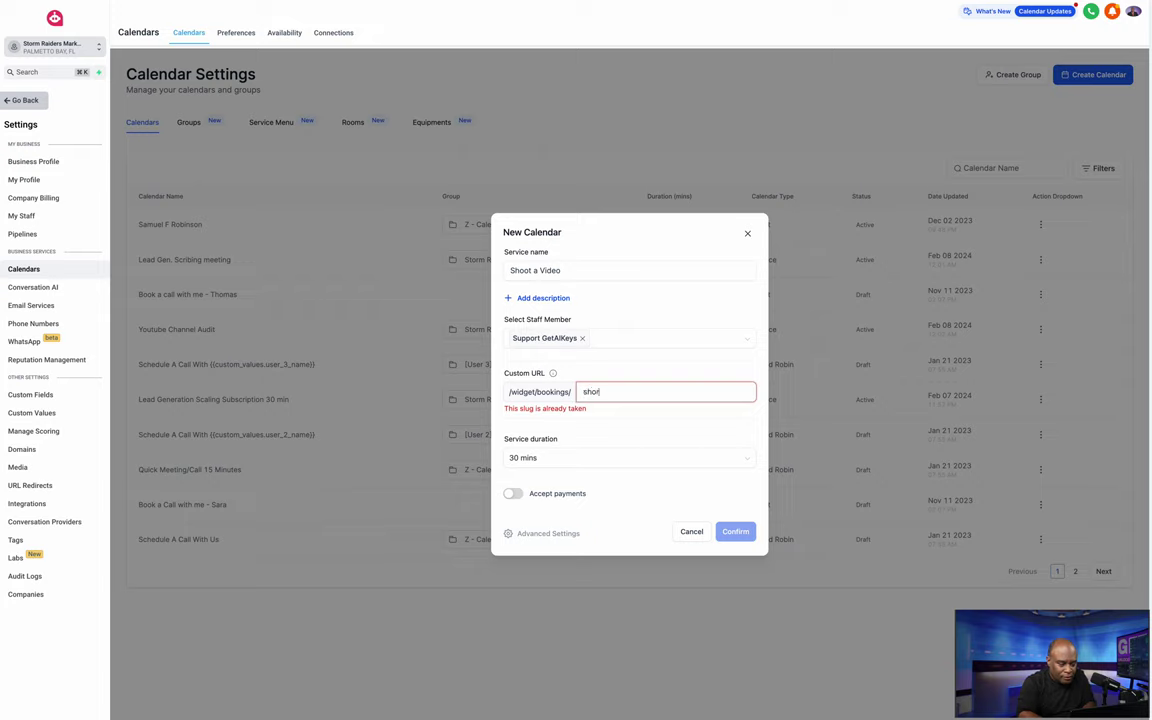
{"action": "type", "text": "t"}
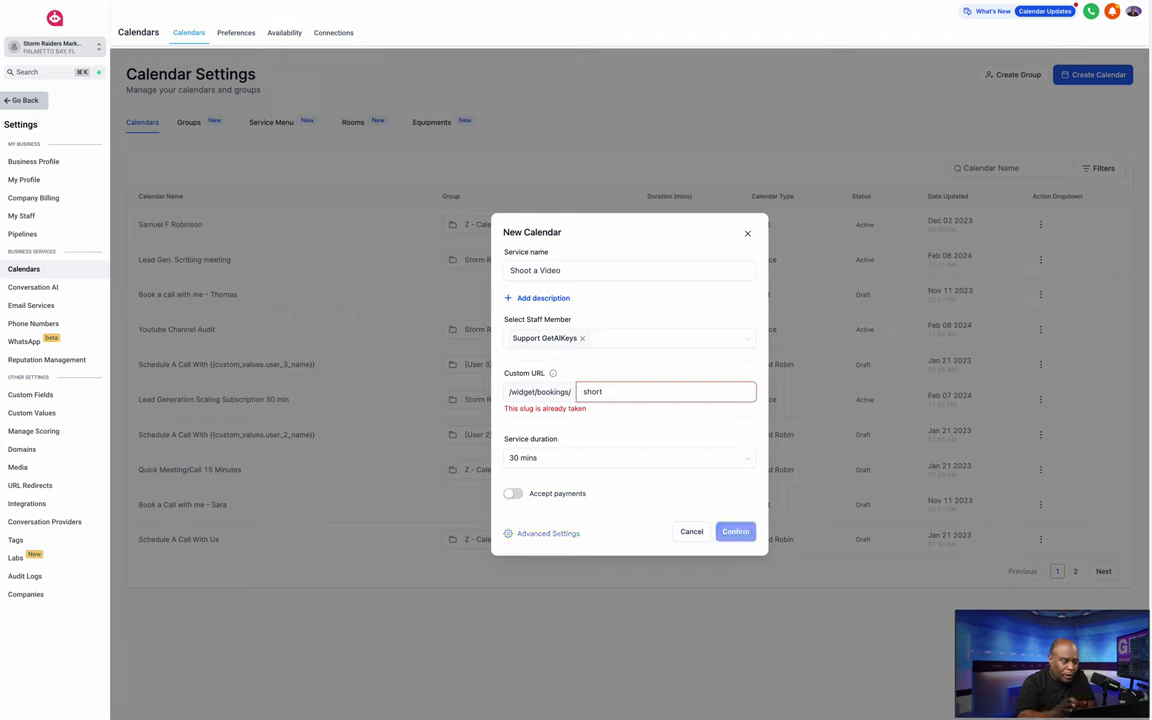
{"action": "type", "text": "video"}
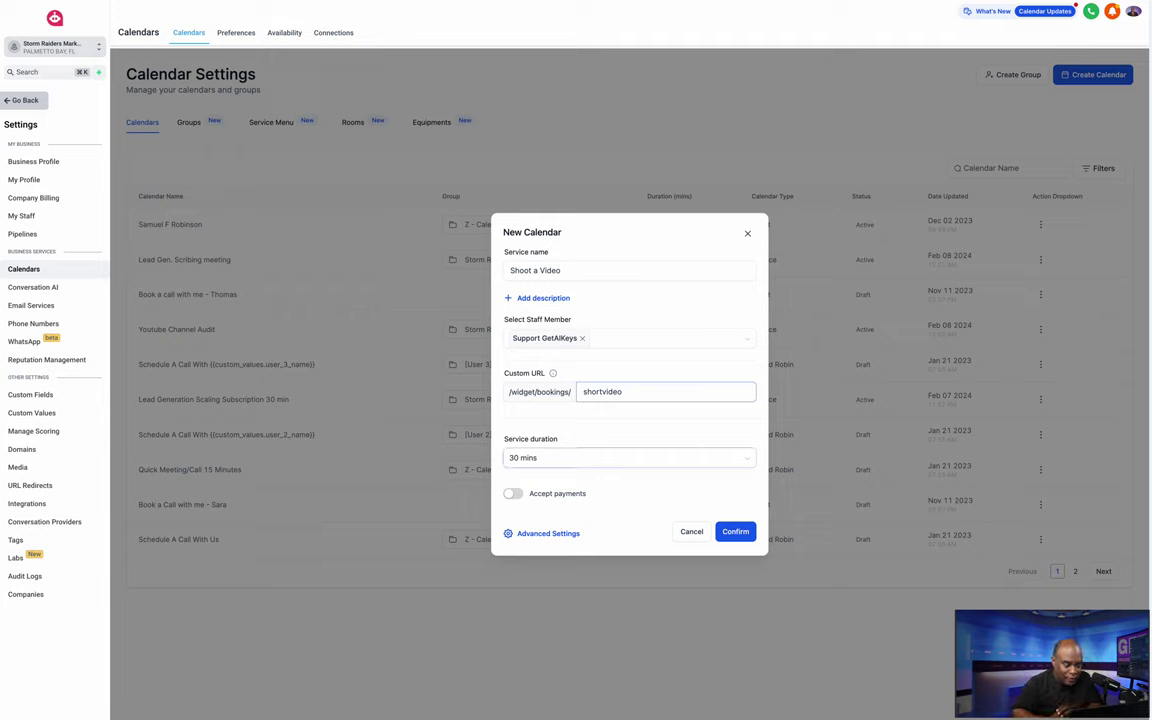
Set the service duration to 60 mins and accept payments with an amount of 125
{"action": "left_click", "coordinate": [543, 462]}
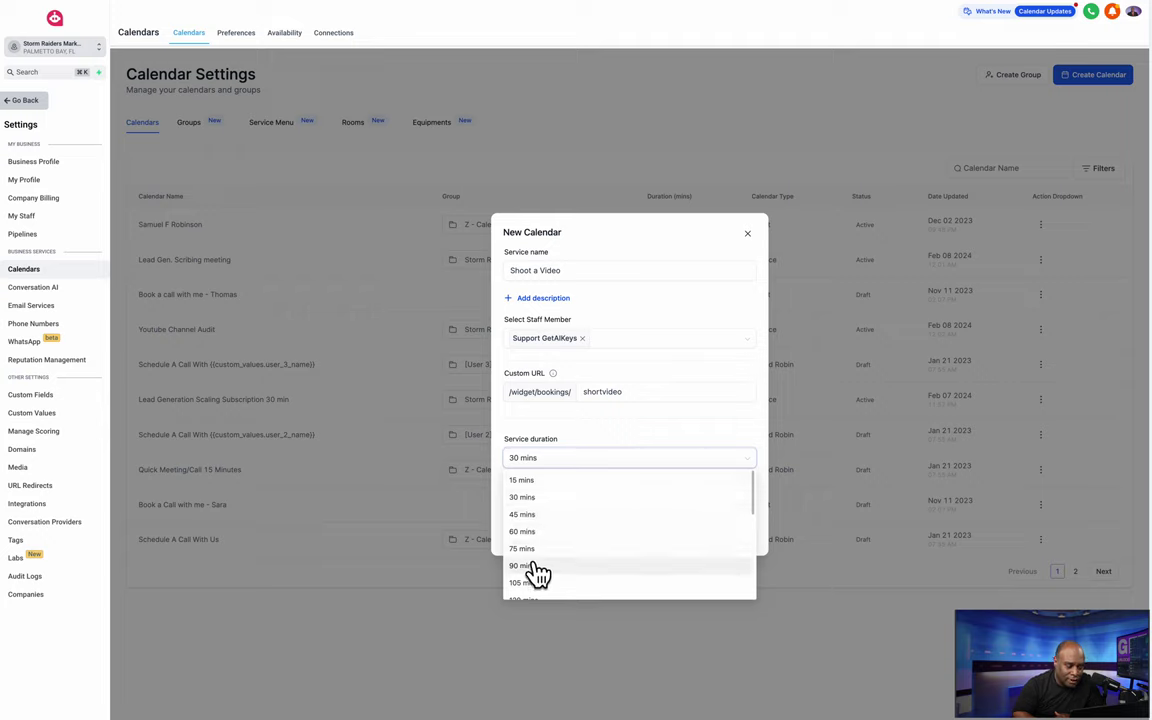
{"action": "left_click", "coordinate": [531, 532]}
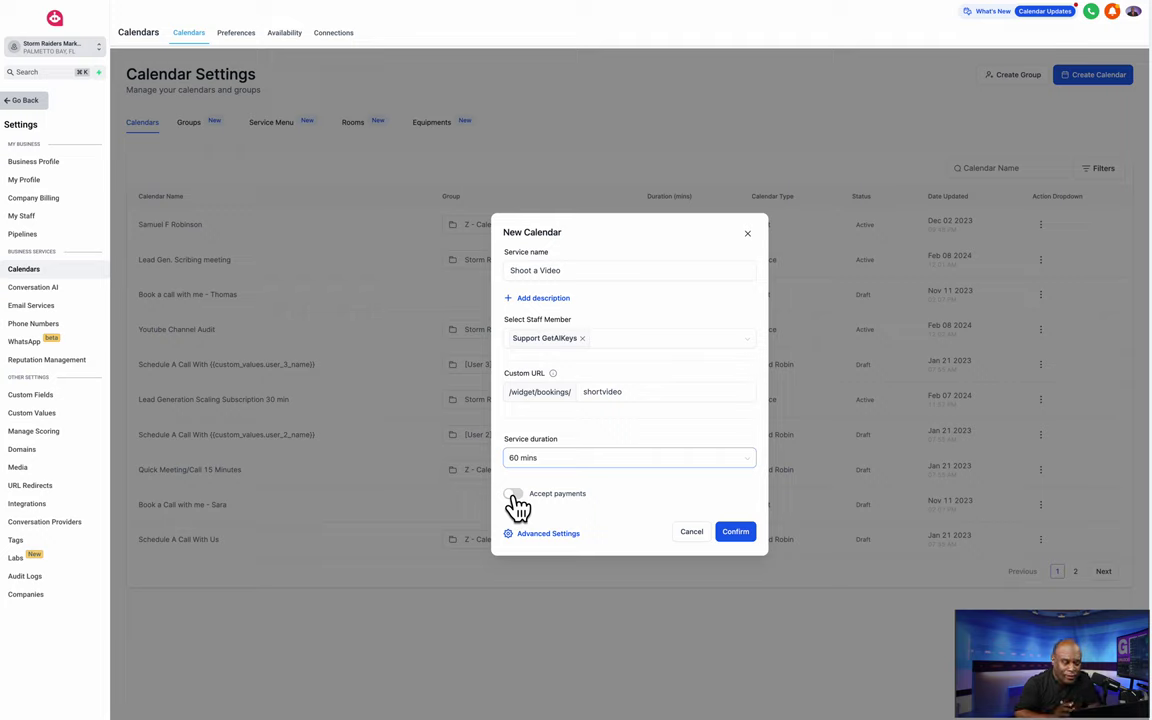
{"action": "left_click", "coordinate": [513, 494]}
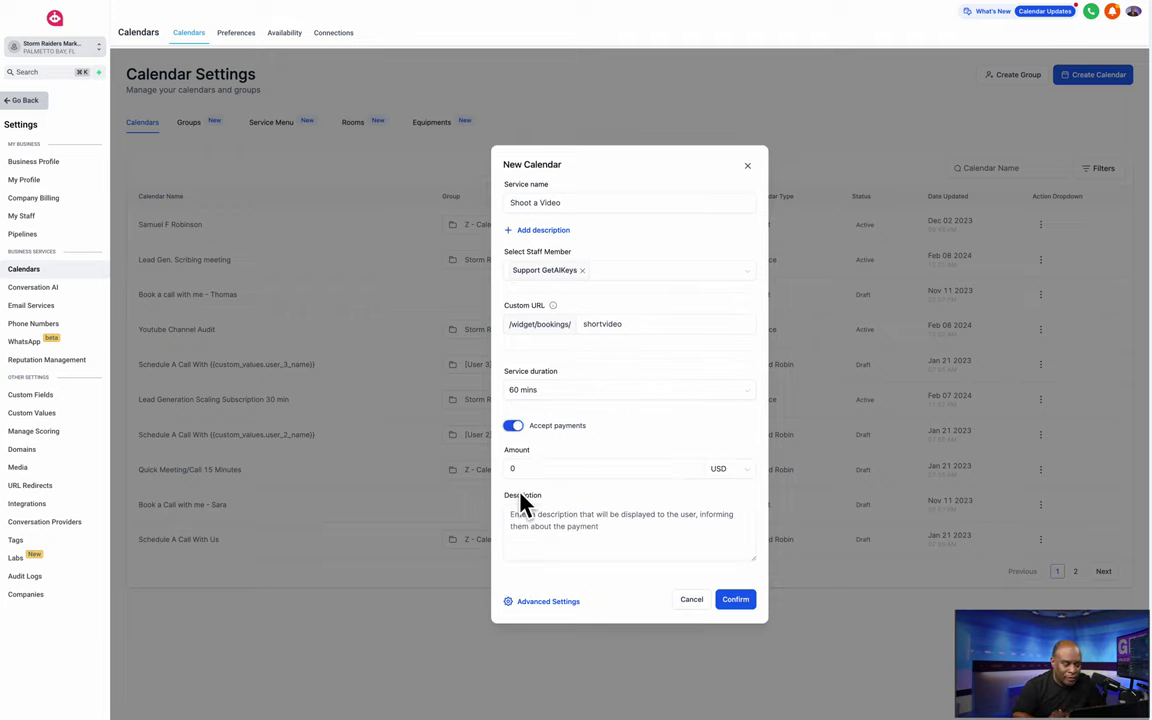
{"action": "left_click", "coordinate": [570, 464]}
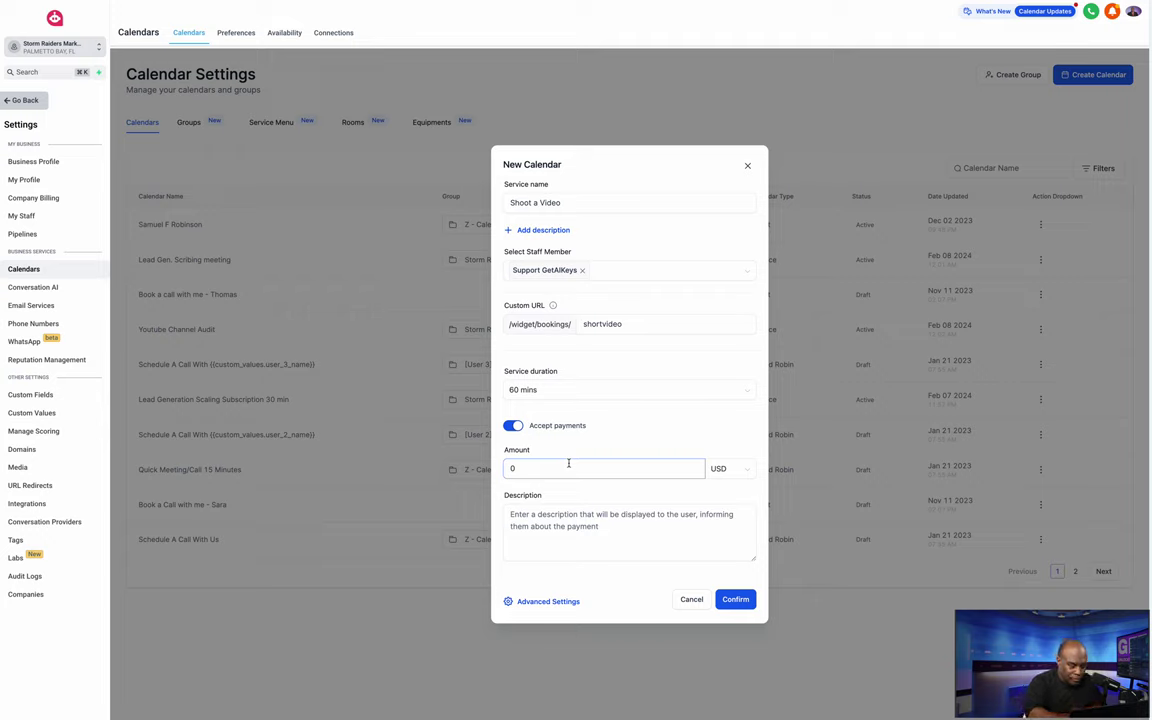
{"action": "type", "text": "125"}
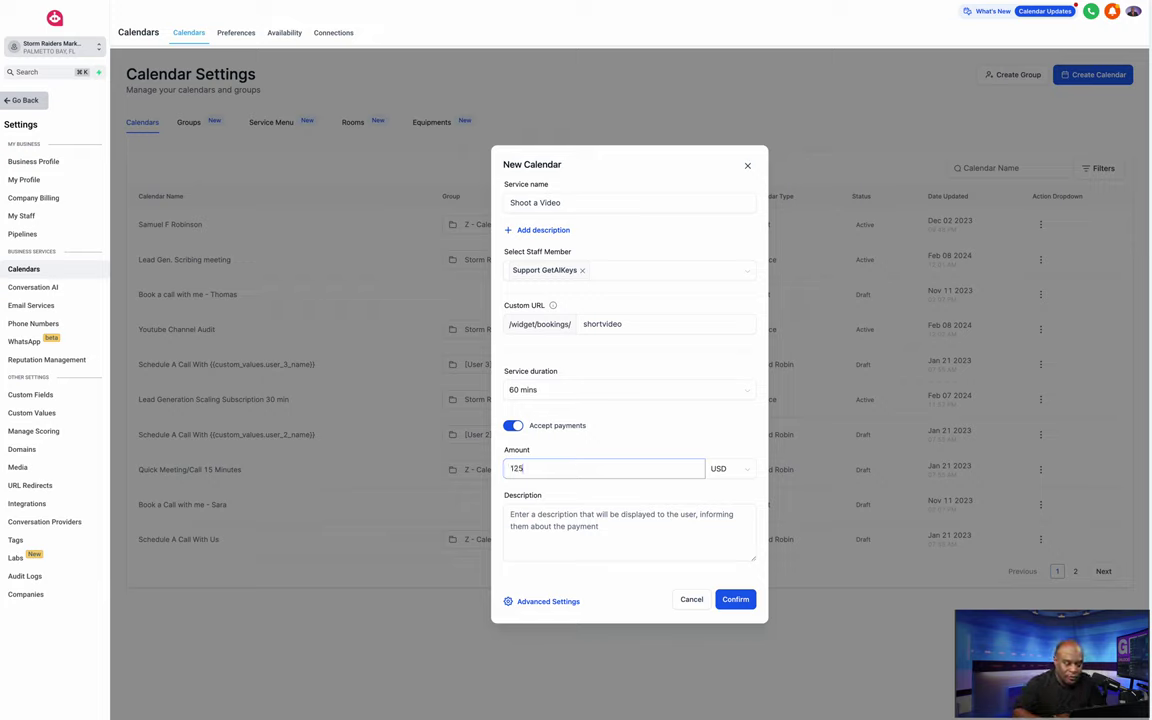
Begin the payment description with "1-3 minute video which include"
{"action": "left_click", "coordinate": [590, 527]}
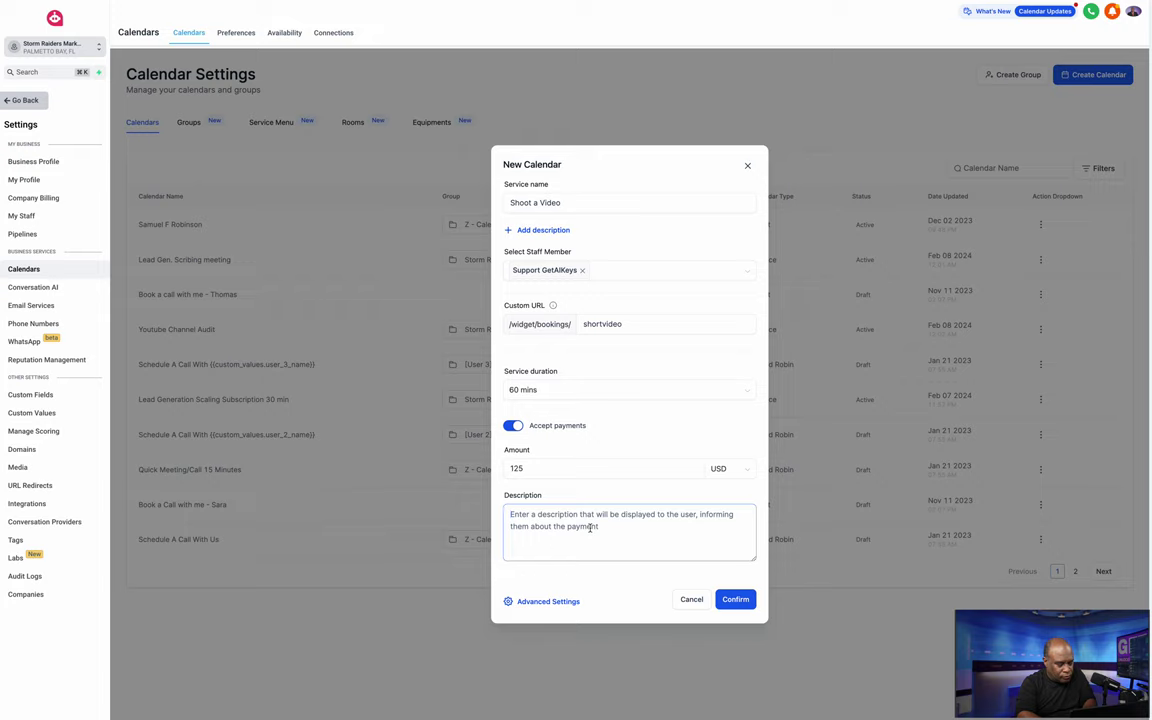
{"action": "type", "text": "T"}
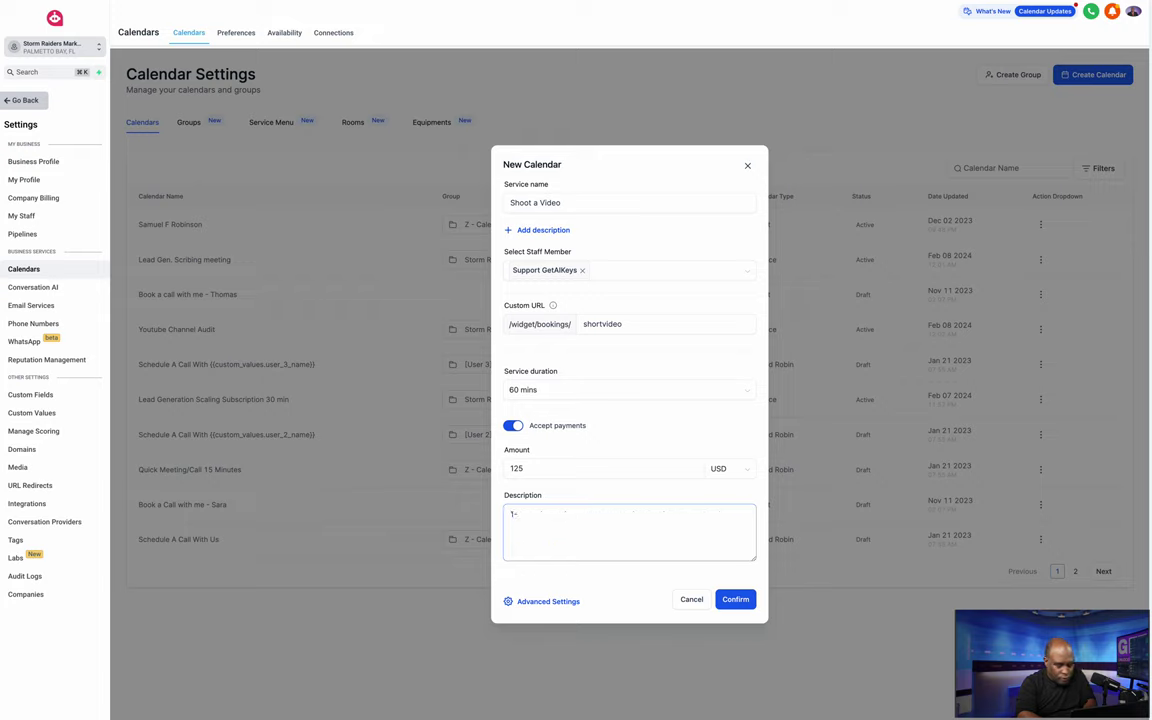
{"action": "type", "text": "3 mi"}
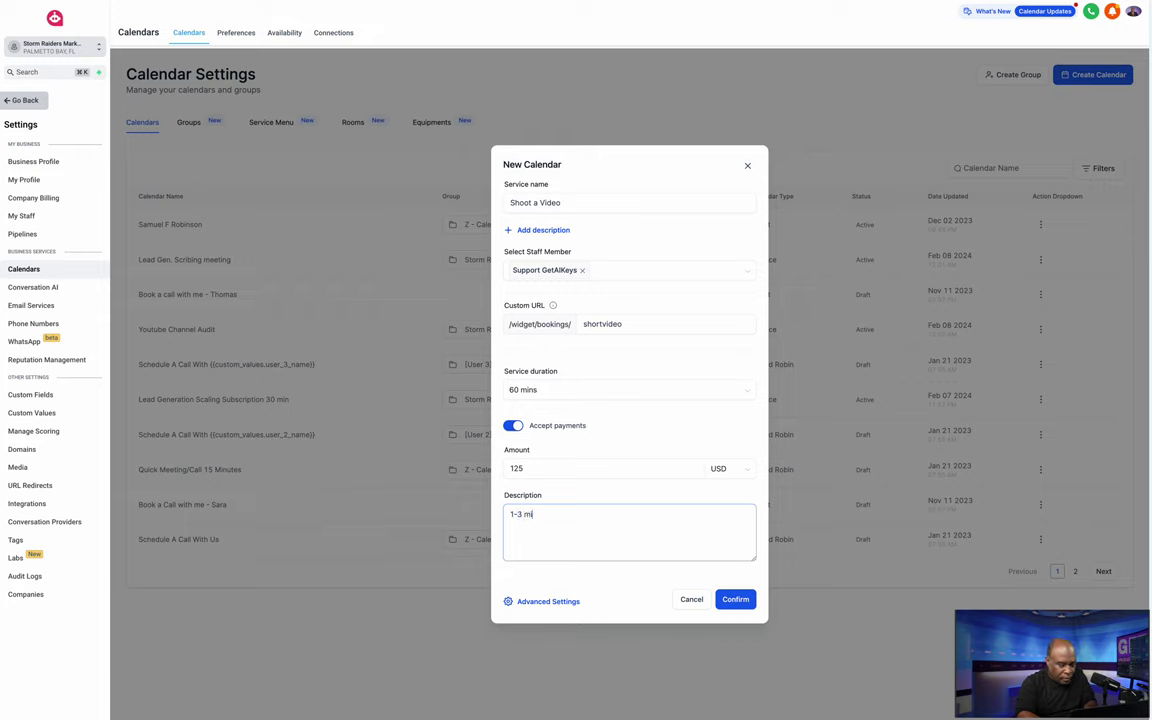
{"action": "type", "text": "nute video whe"}
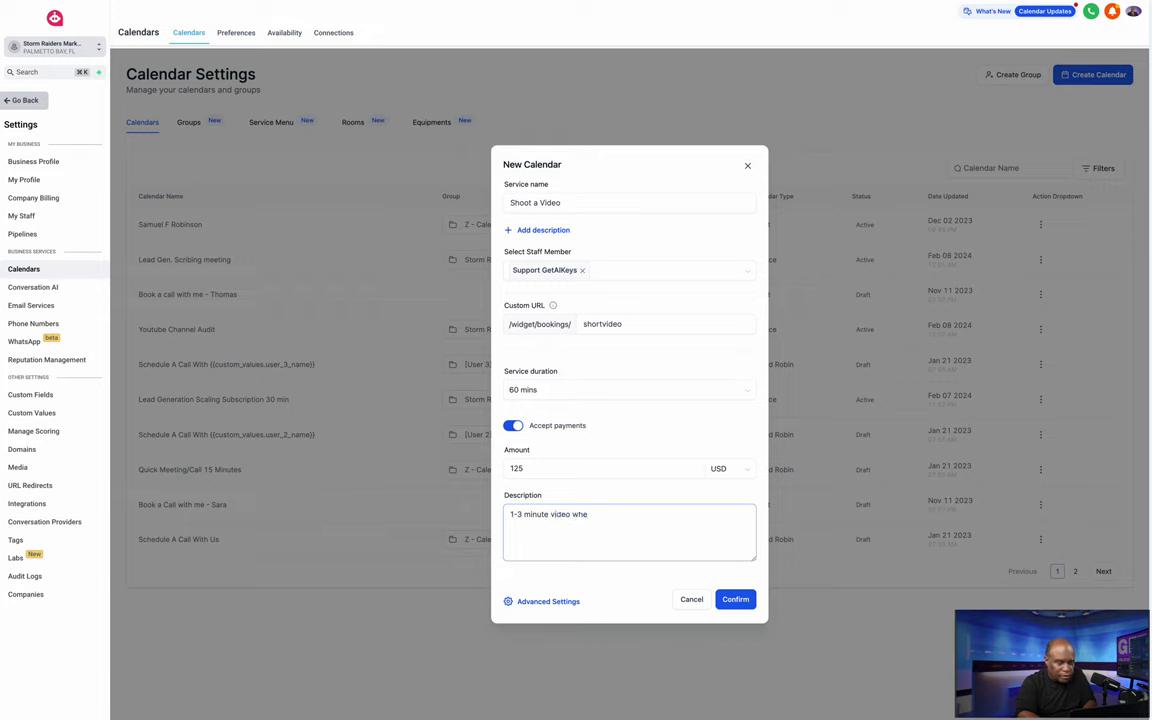
{"action": "key", "text": "BackSpace"}
{"action": "type", "text": "ich in clude r"}
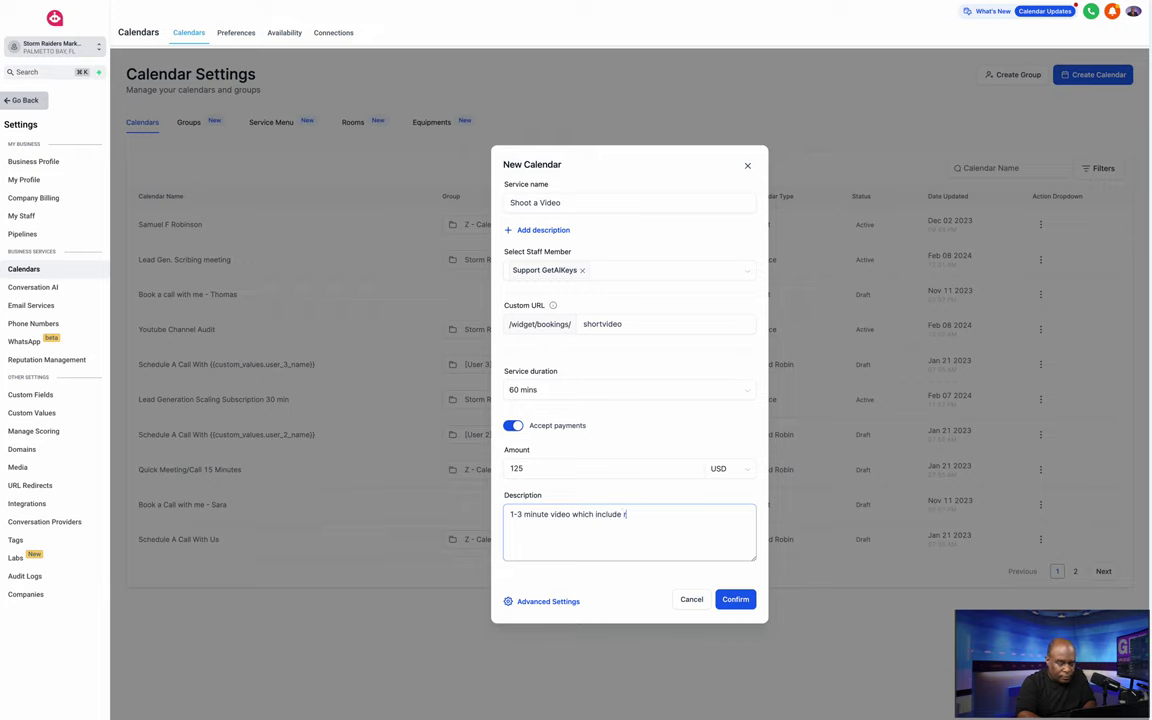
Delete the end of the payment description back to "1-3 minute video which"
{"action": "type", "text": "econ"}
{"action": "key", "text": "BackSpace"}
{"action": "key", "text": "BackSpace"}
{"action": "key", "text": "BackSpace"}
{"action": "key", "text": "BackSpace"}
{"action": "key", "text": "BackSpace"}
{"action": "key", "text": "BackSpace"}
{"action": "key", "text": "BackSpace"}
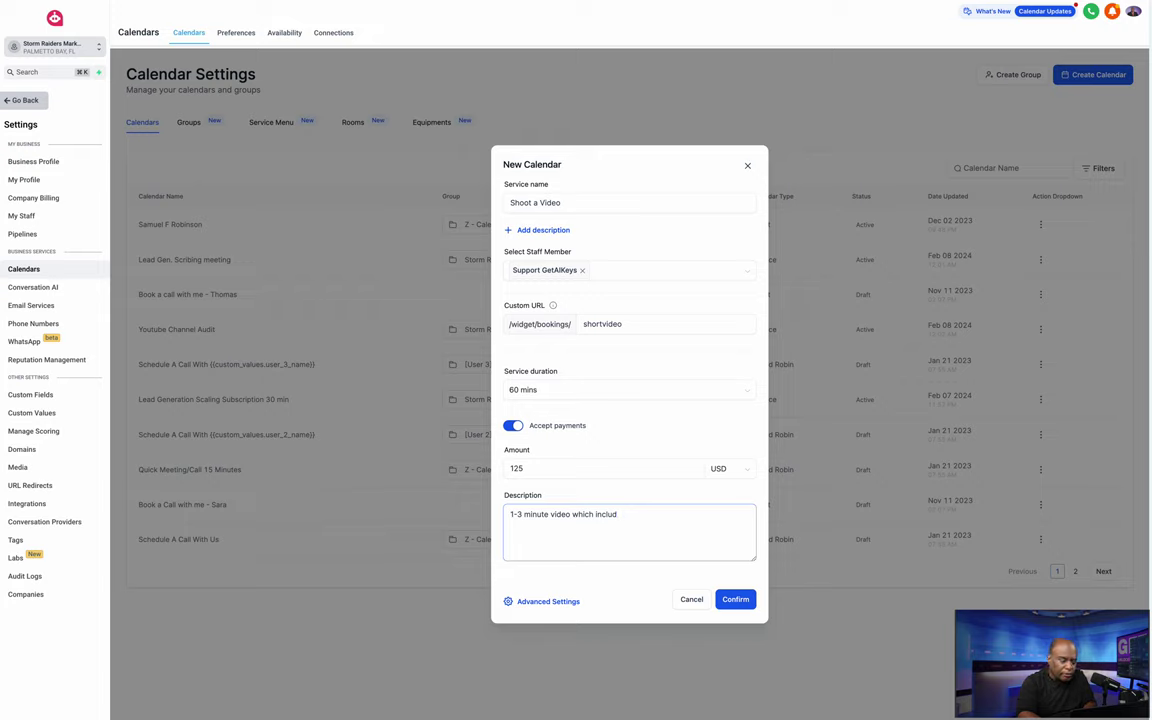
{"action": "key", "text": "BackSpace"}
{"action": "key", "text": "BackSpace"}
{"action": "key", "text": "BackSpace"}
{"action": "key", "text": "BackSpace"}
{"action": "key", "text": "BackSpace"}
{"action": "key", "text": "BackSpace"}
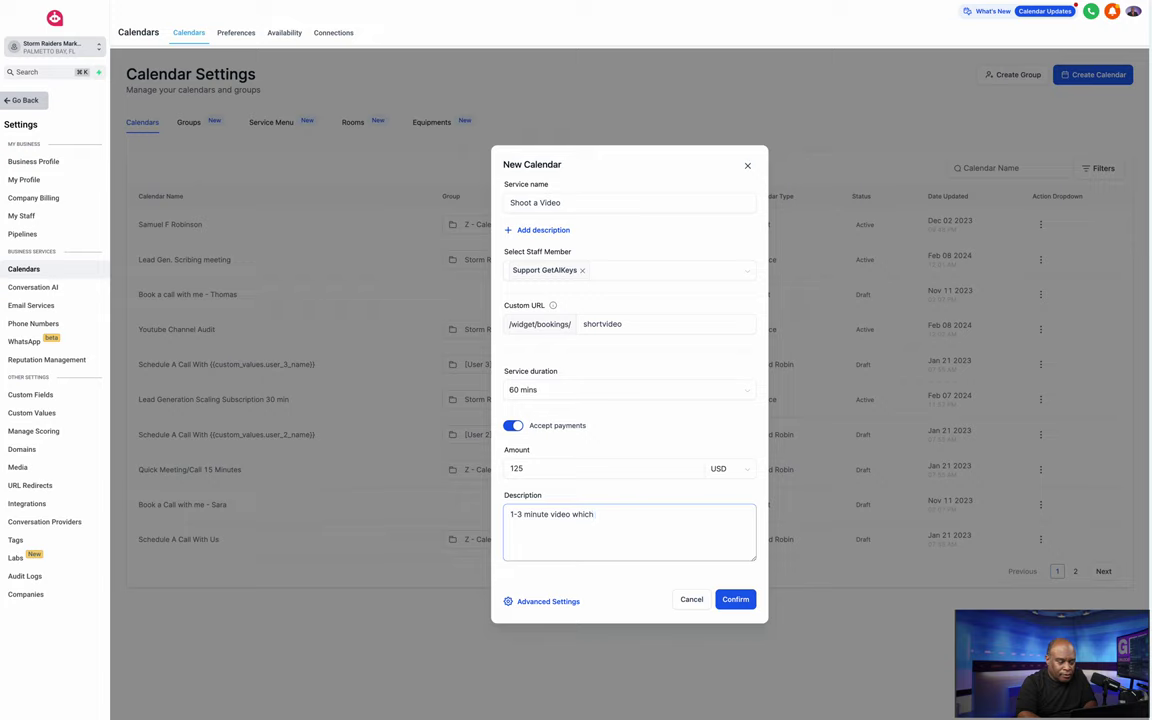
Continue the payment description with "collect videos and using AI"
{"action": "type", "text": "collen"}
{"action": "key", "text": "BackSpace"}
{"action": "type", "text": "ct "}
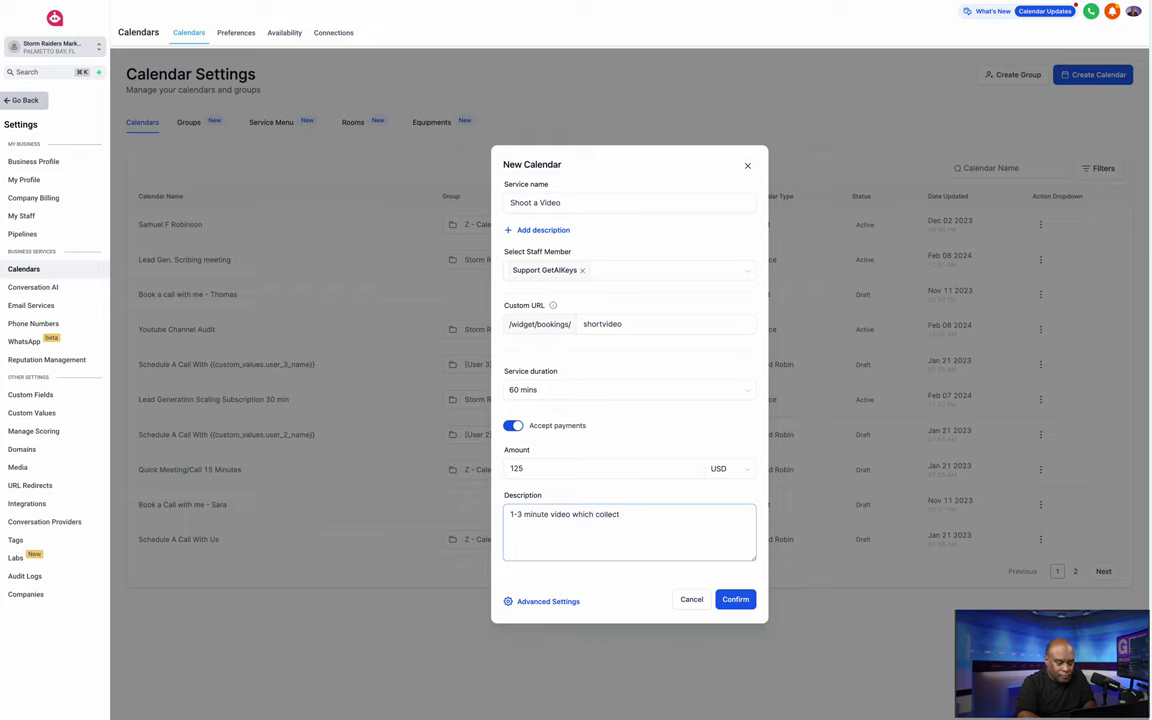
{"action": "type", "text": "videos"}
{"action": "type", "text": "d "}
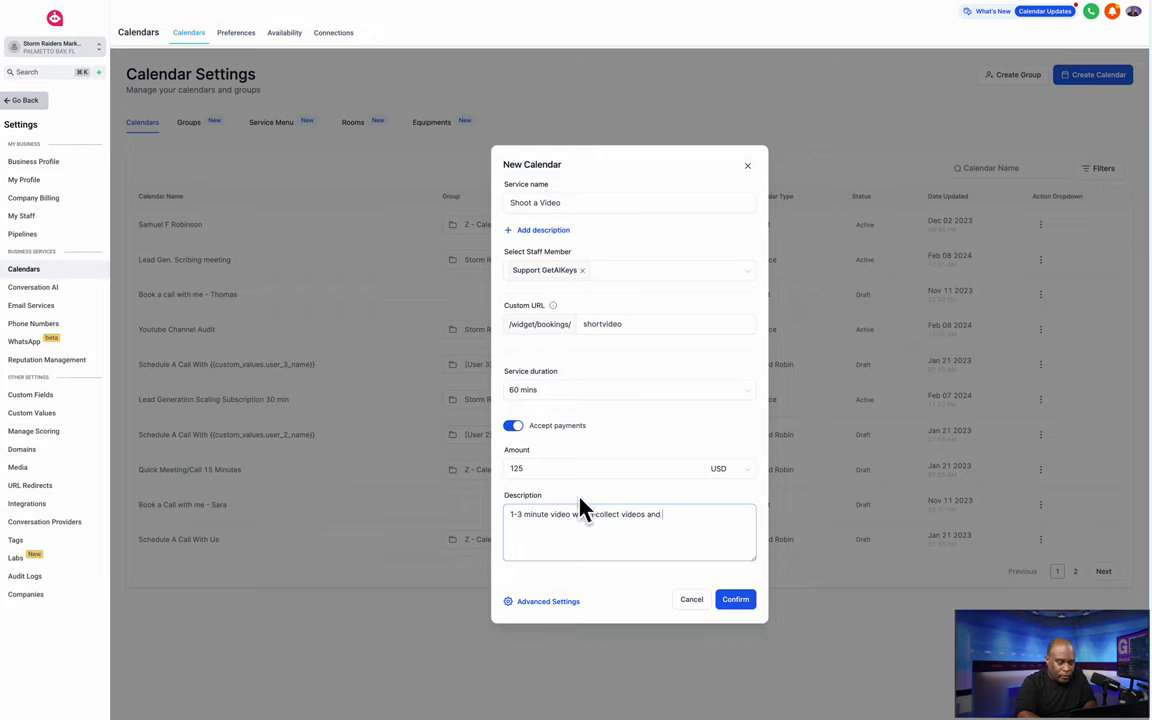
{"action": "type", "text": "yo"}
{"action": "key", "text": "BackSpace"}
{"action": "key", "text": "BackSpace"}
{"action": "type", "text": "using AI"}
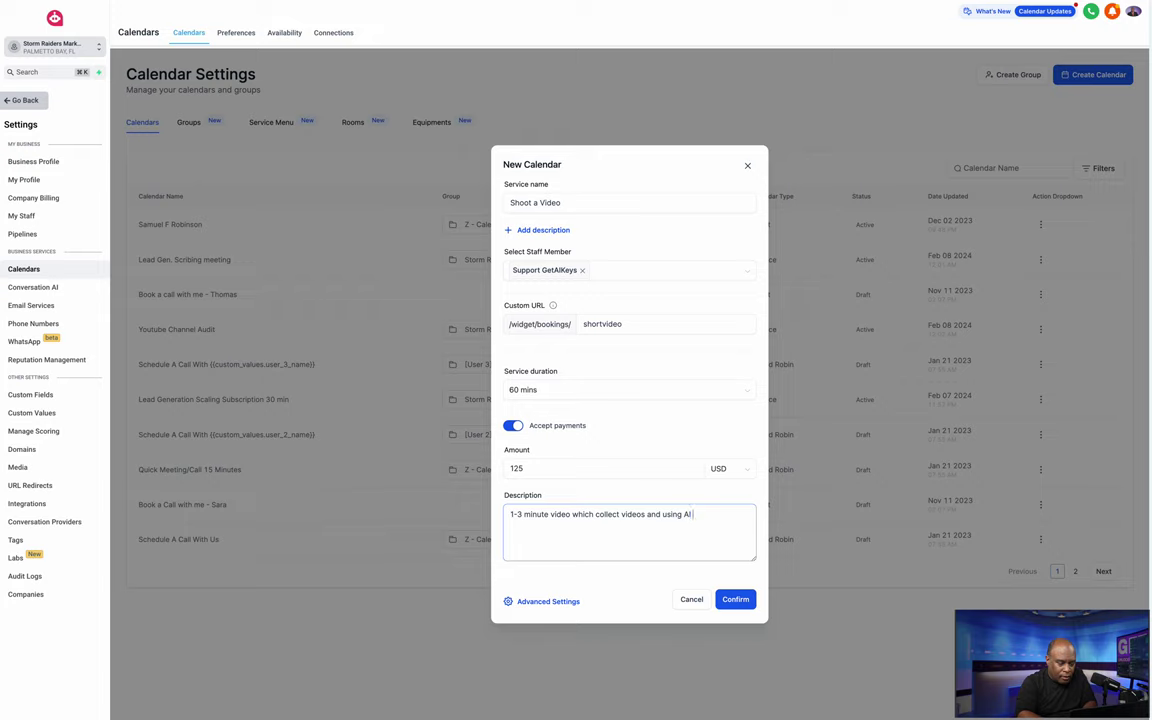
Extend the payment description with "to enchance" after "using AI"
{"action": "type", "text": " to"}
{"action": "type", "text": " f"}
{"action": "type", "text": "ile"}
{"action": "key", "text": "BackSpace"}
{"action": "key", "text": "BackSpace"}
{"action": "key", "text": "BackSpace"}
{"action": "key", "text": "BackSpace"}
{"action": "type", "text": "to ench"}
{"action": "type", "text": "and"}
{"action": "key", "text": "BackSpace"}
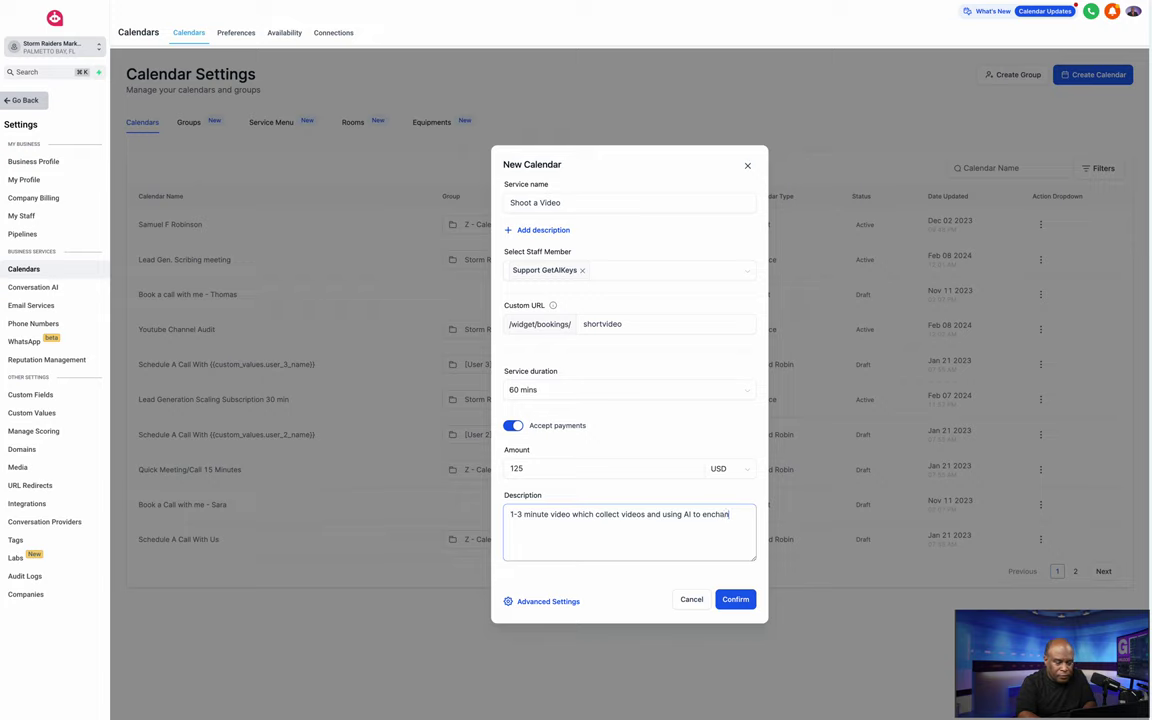
{"action": "type", "text": "ce"}
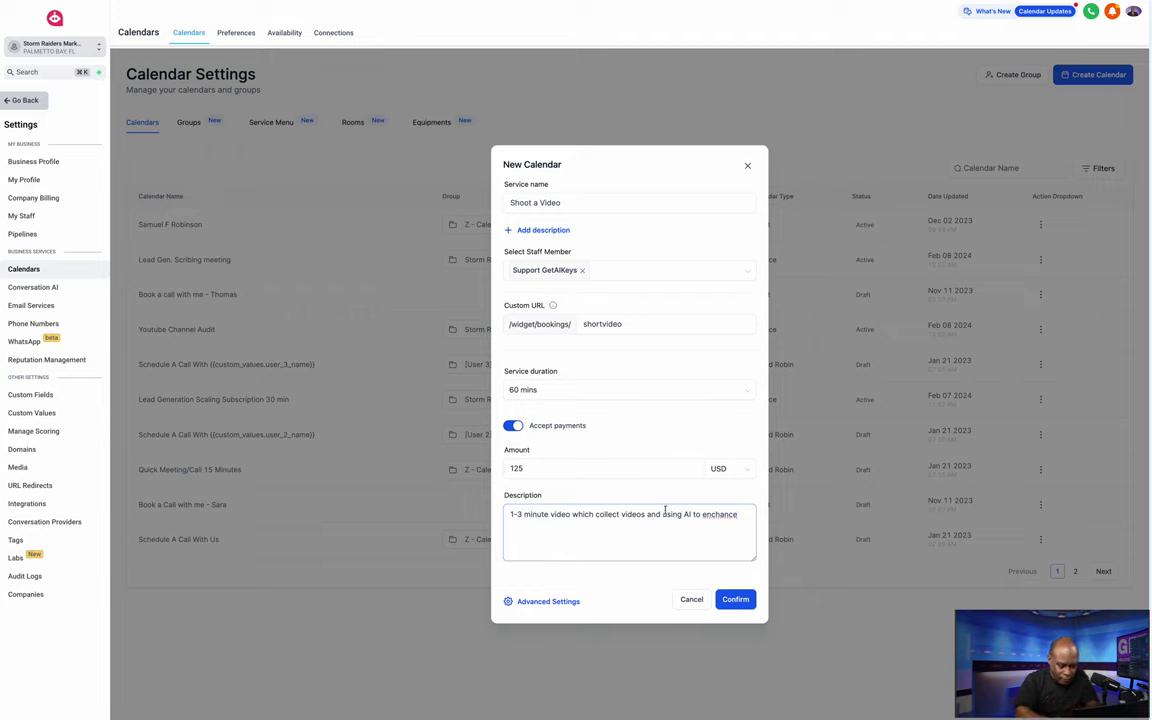
Reword "collect" in the payment description as "includes collecting"
{"action": "left_click", "coordinate": [595, 514]}
{"action": "type", "text": "inc"}
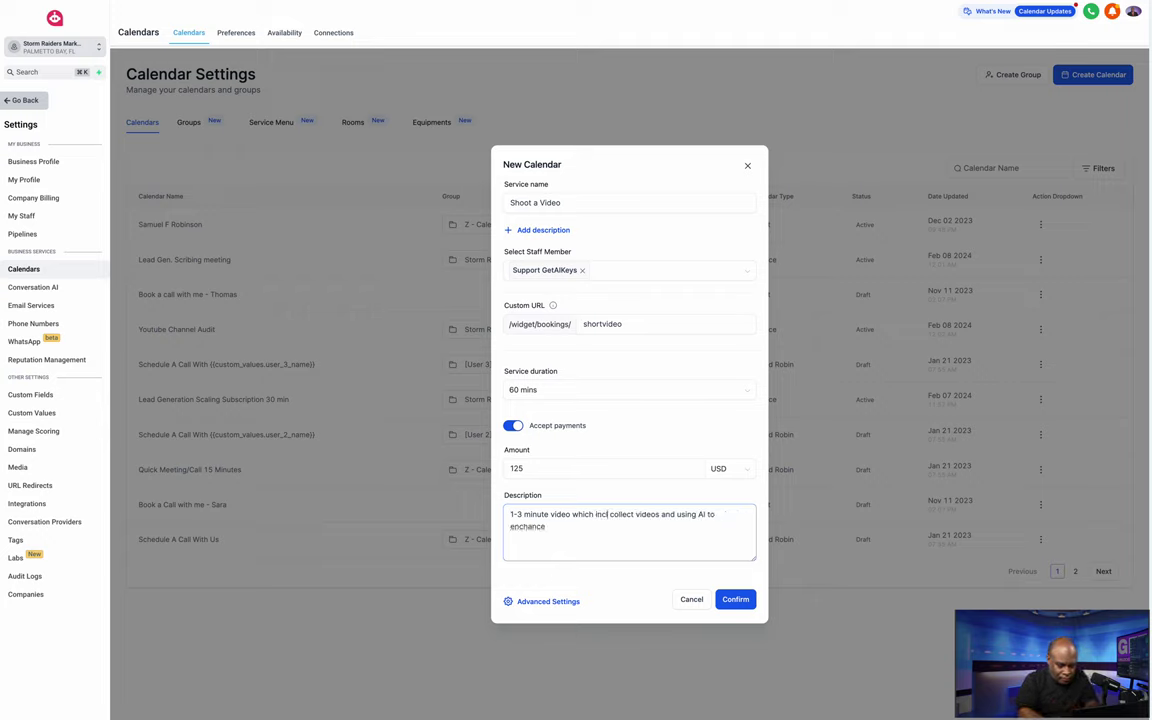
{"action": "type", "text": "lude"}
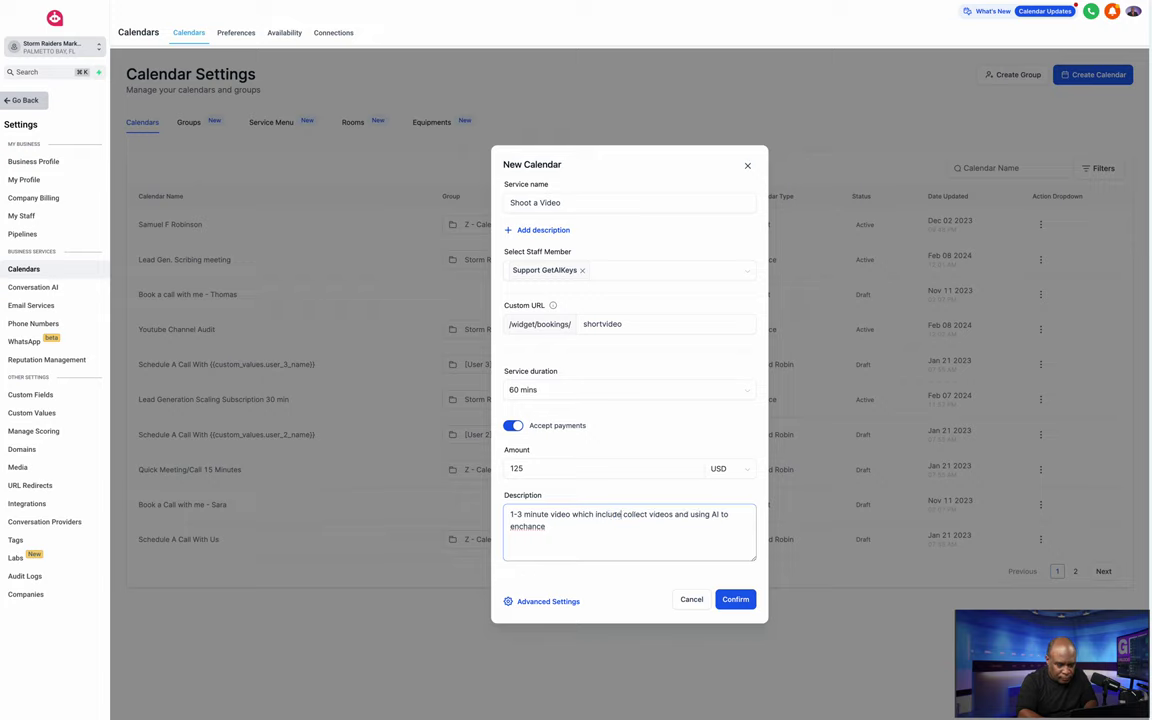
{"action": "type", "text": "s collecting"}
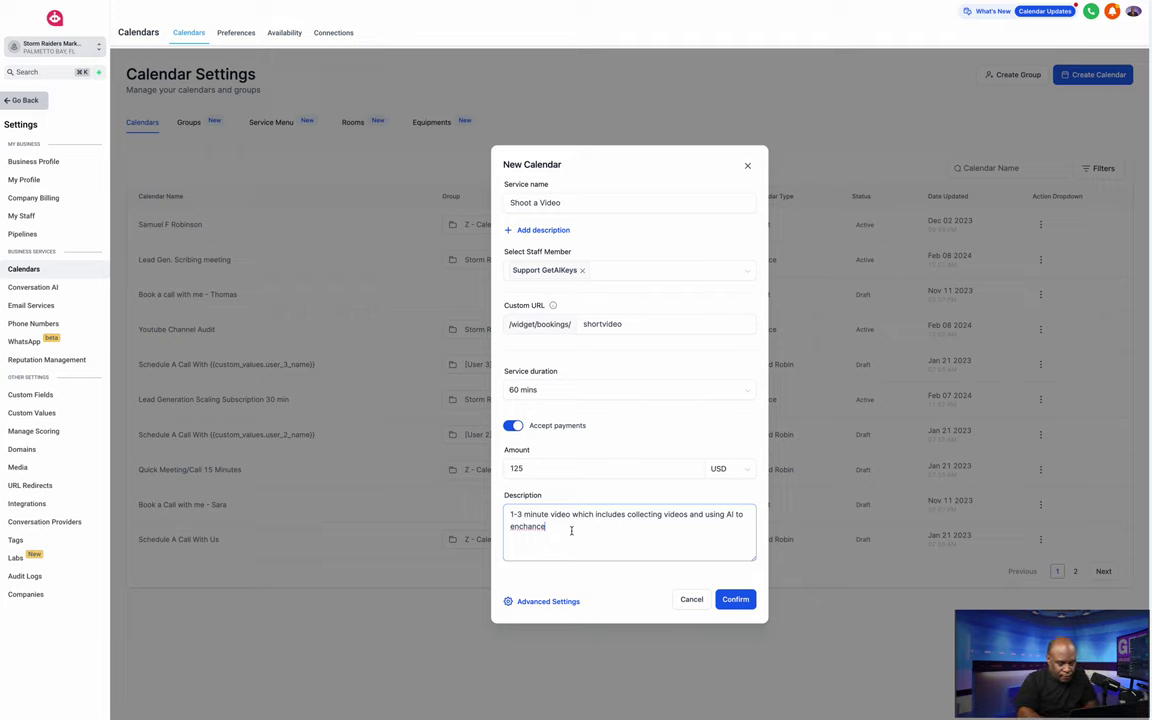
Complete the payment description with "to produce" and confirm the new calendar
{"action": "type", "text": "to "}
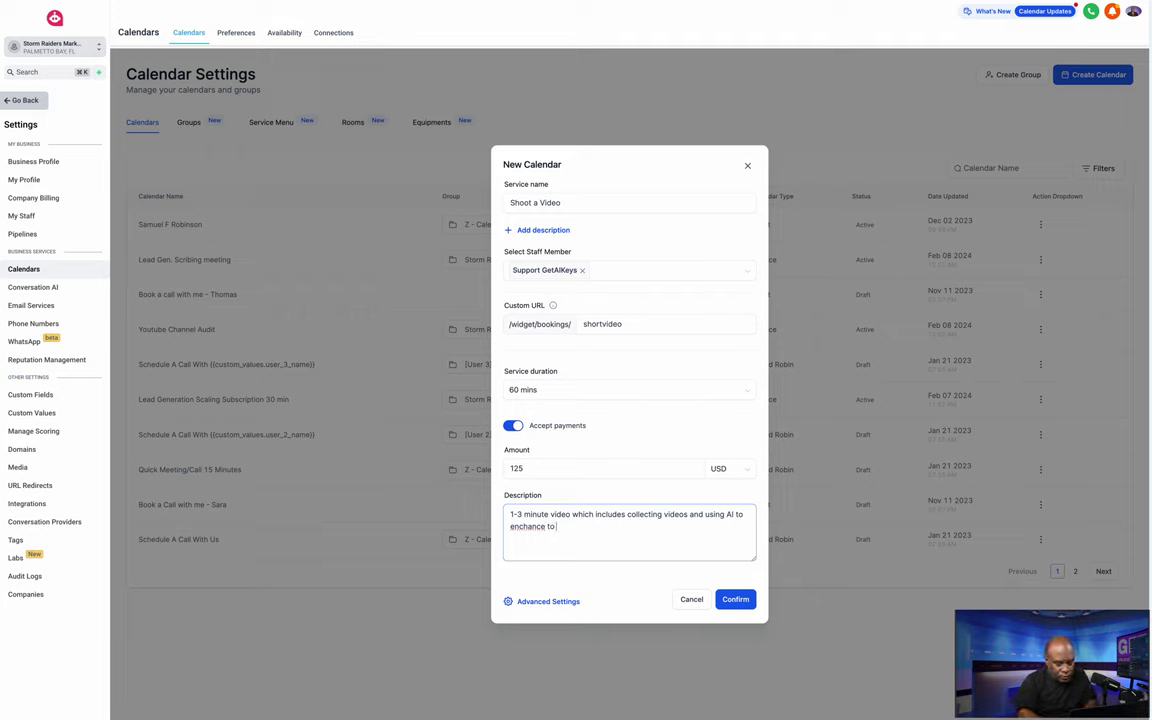
{"action": "type", "text": "pu"}
{"action": "type", "text": "o"}
{"action": "type", "text": "ce"}
{"action": "key", "text": "BackSpace"}
{"action": "type", "text": "duc"}
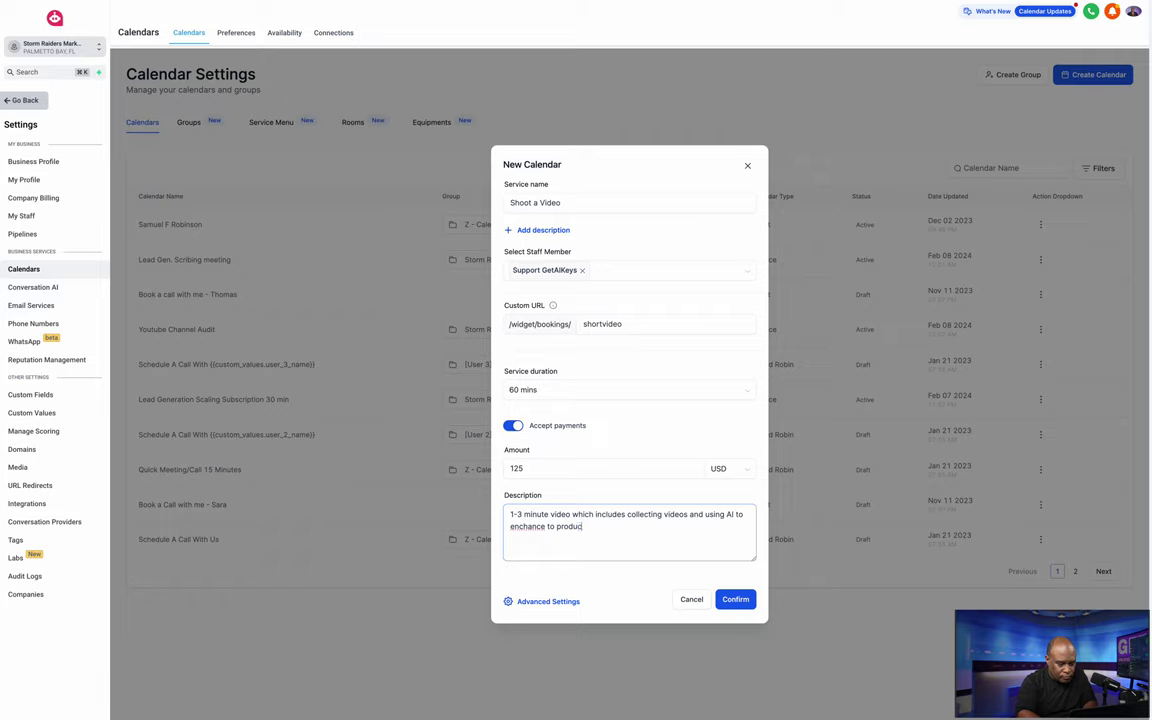
{"action": "type", "text": "e"}
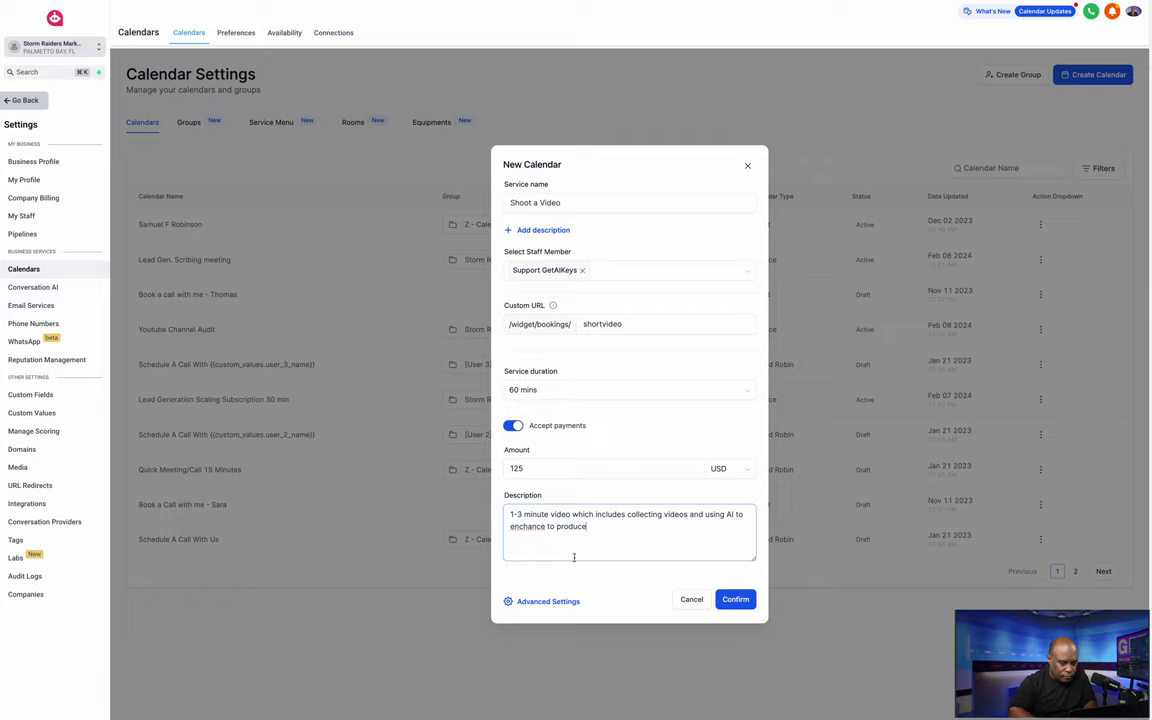
{"action": "left_click", "coordinate": [734, 600]}
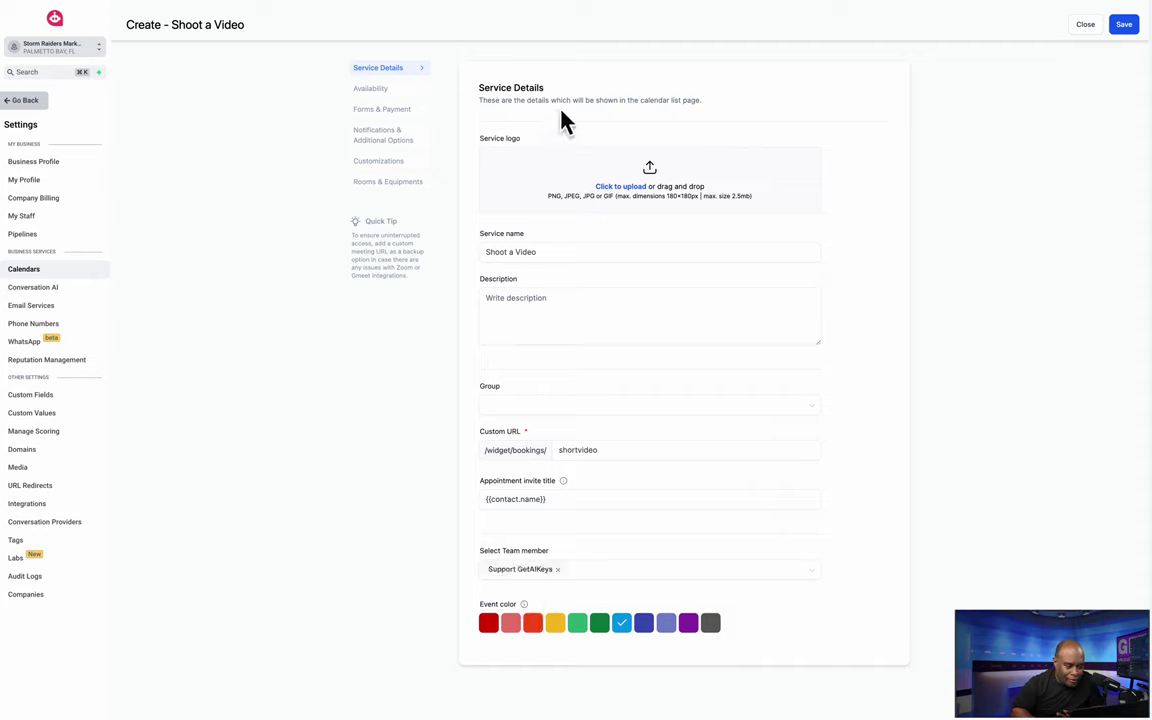
Assign the service calendar to the "Ala Cart Services" group in the service details
{"action": "left_click", "coordinate": [512, 250]}
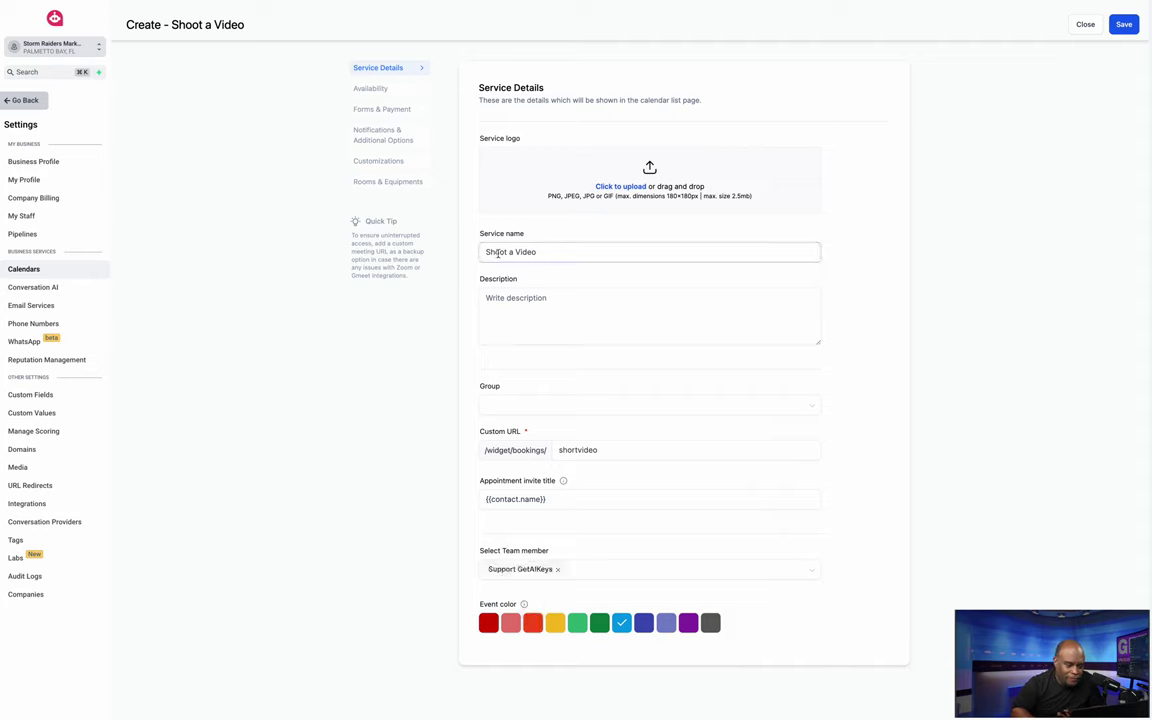
{"action": "left_click", "coordinate": [498, 314]}
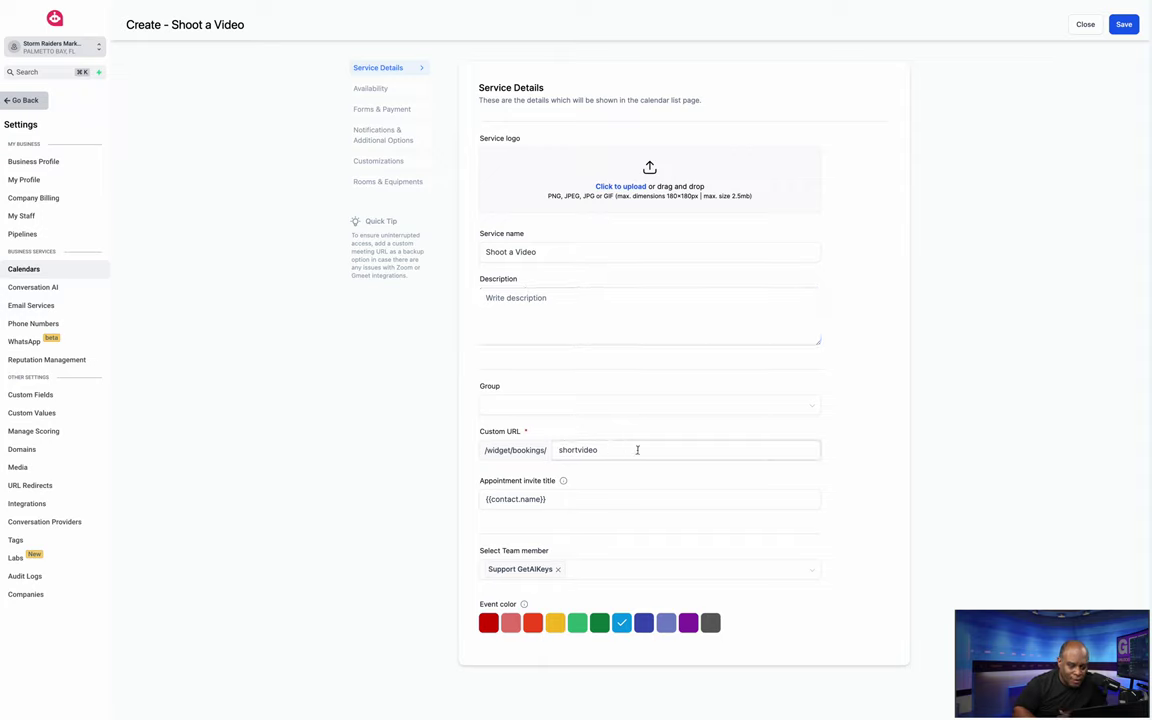
{"action": "left_click", "coordinate": [513, 410]}
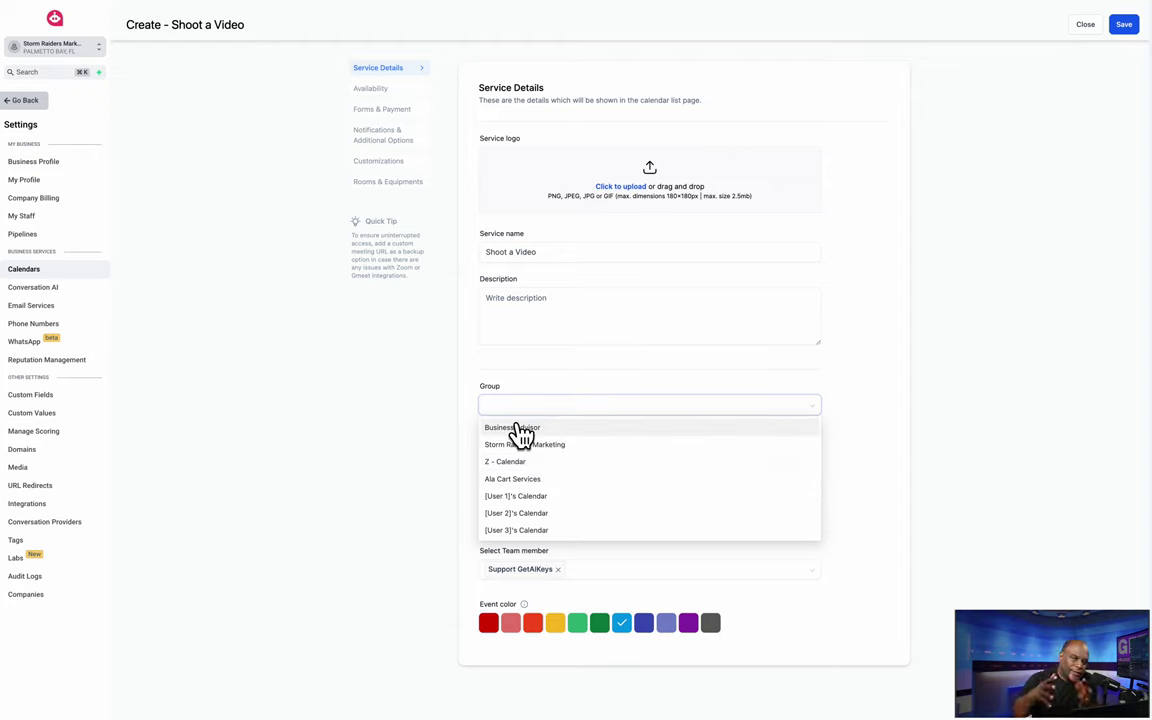
{"action": "left_click", "coordinate": [541, 479]}
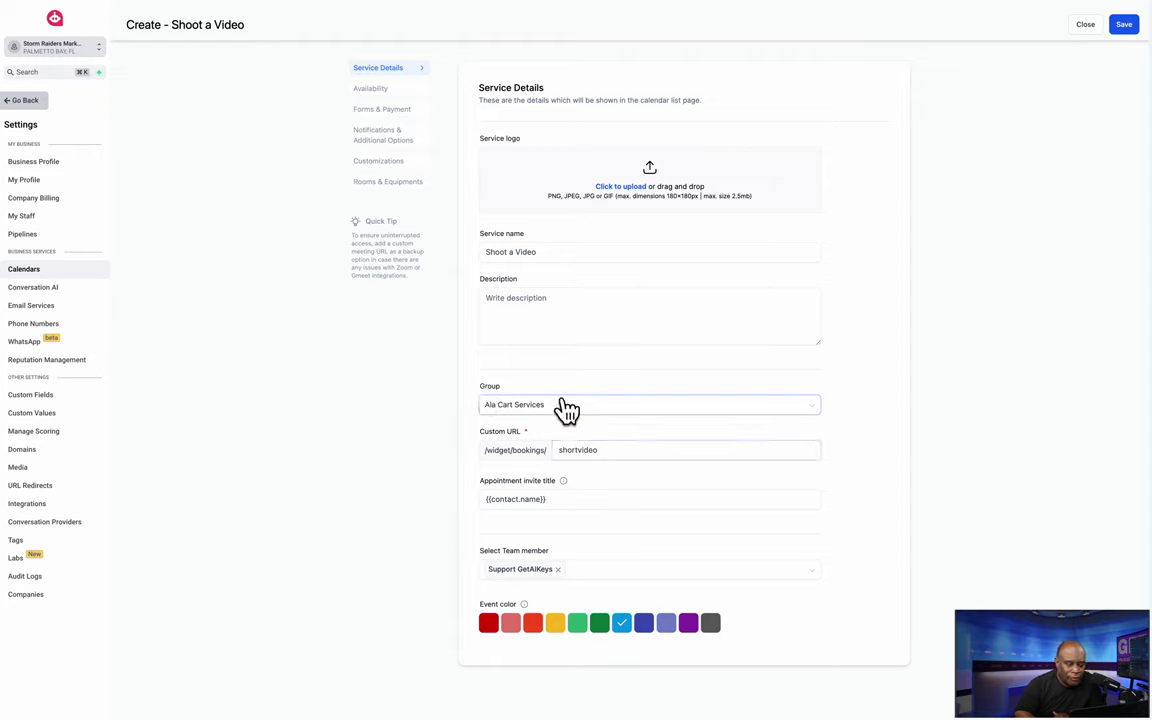
Rename the service as "Short Video"
{"action": "left_click", "coordinate": [510, 251]}
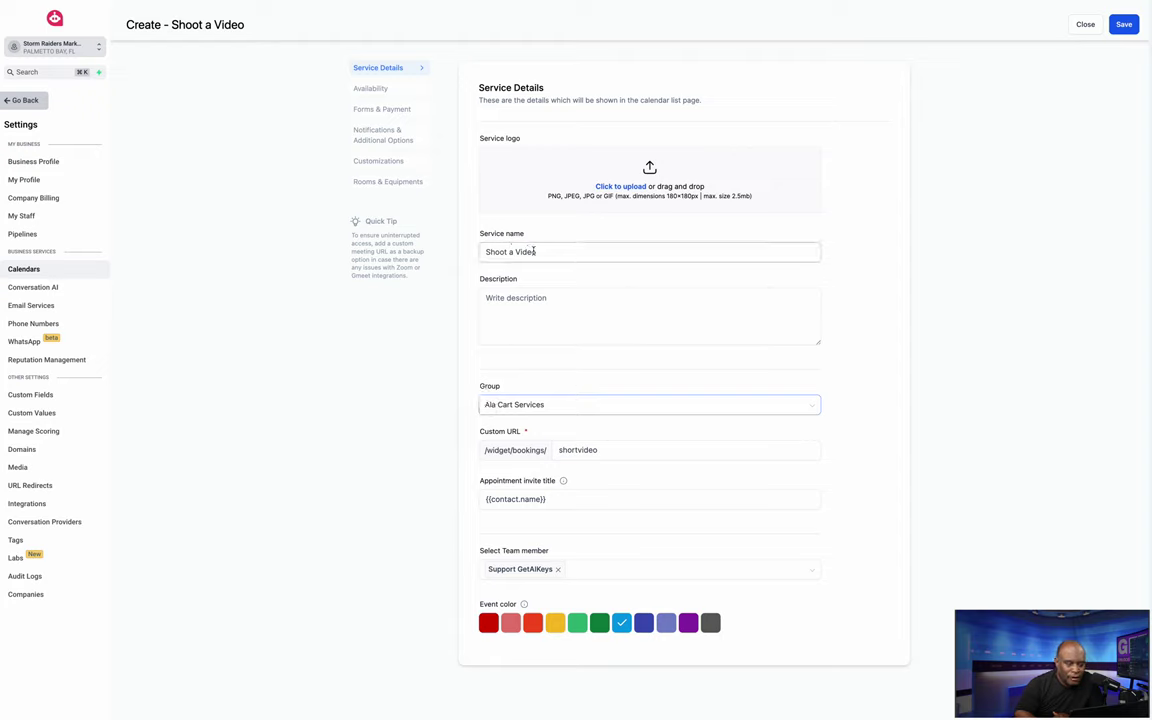
{"action": "left_click_drag", "start_coordinate": [515, 251], "coordinate": [463, 258]}
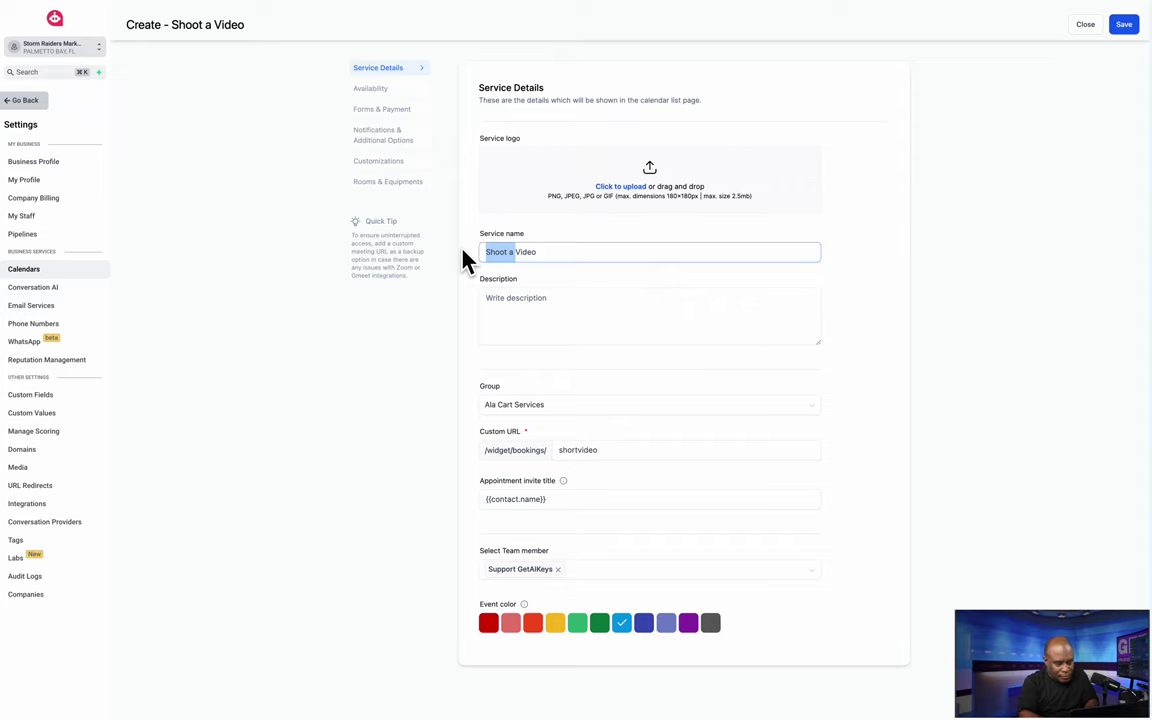
{"action": "type", "text": "Short"}
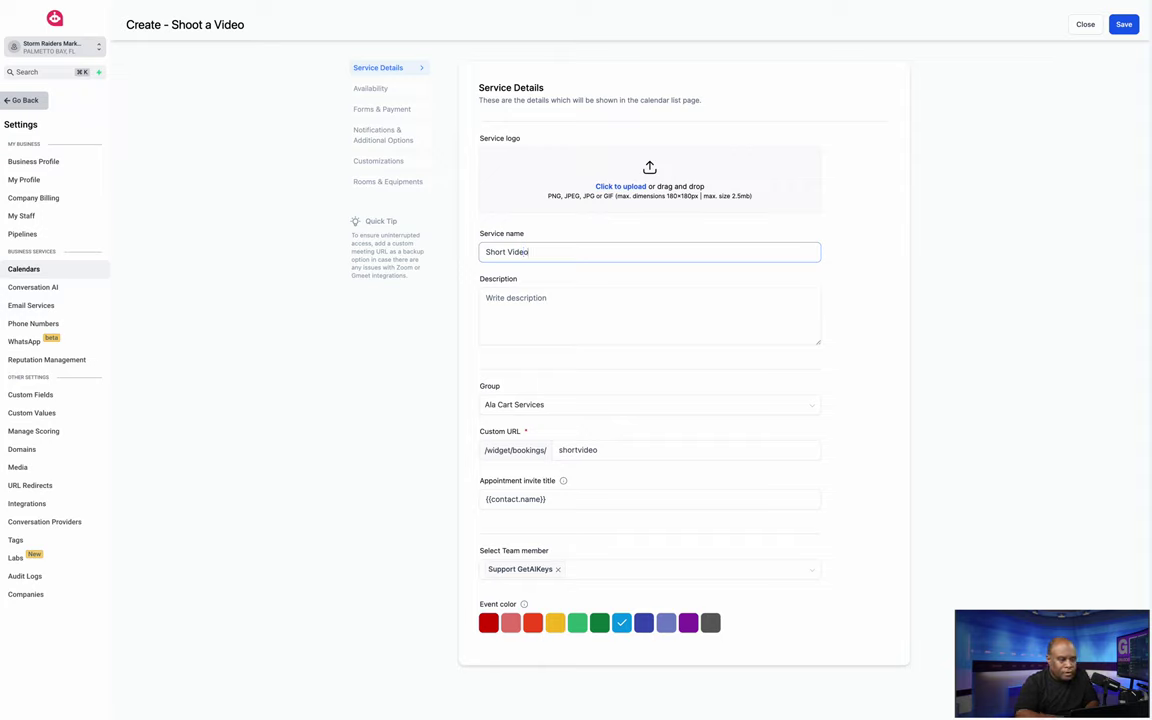
Begin the service description with "to create an 1- 3 minute video"
{"action": "left_click", "coordinate": [512, 298]}
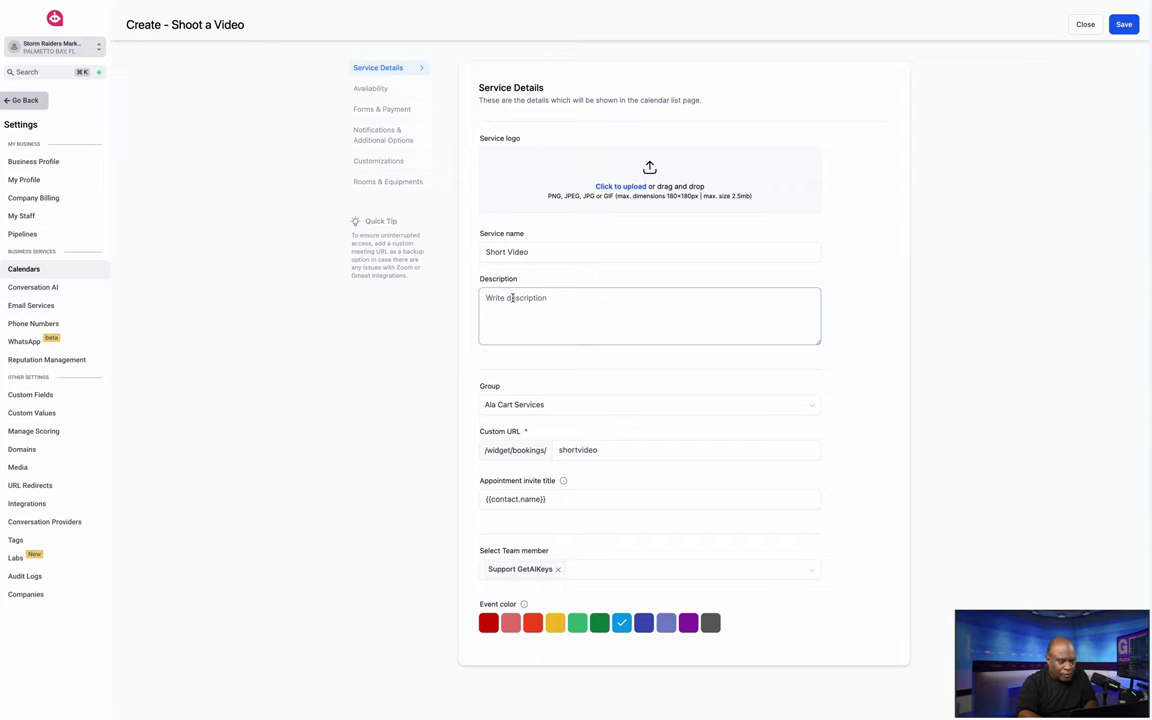
{"action": "type", "text": "to cr"}
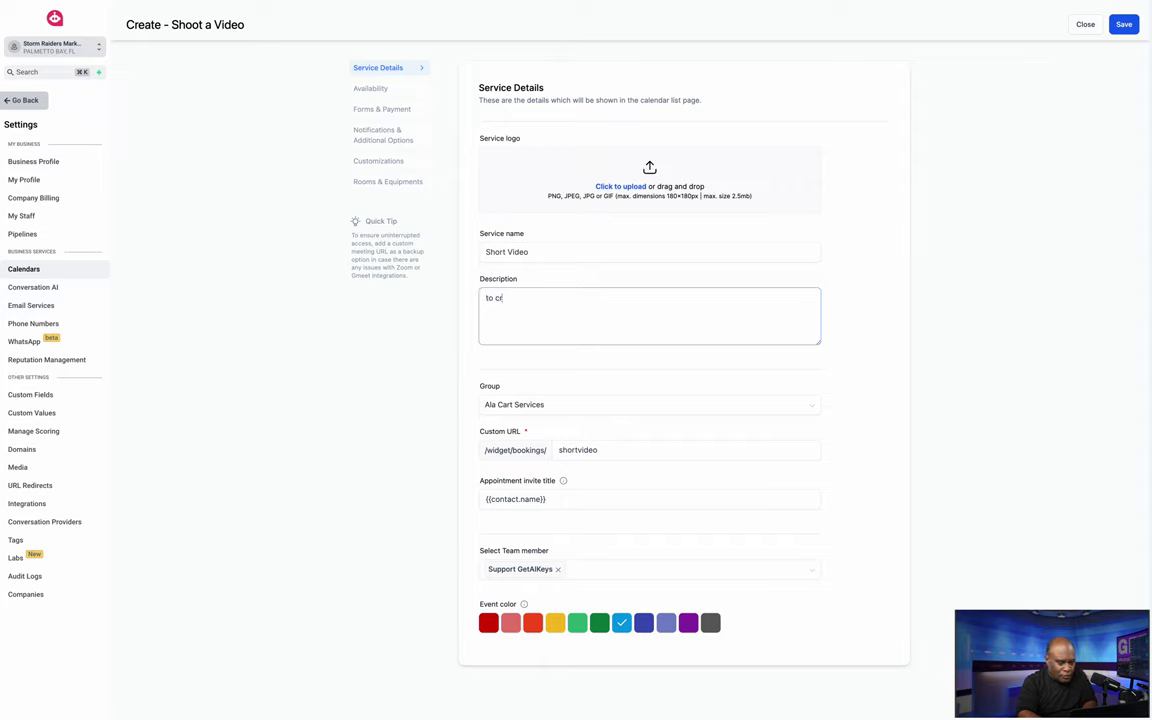
{"action": "type", "text": "eate an "}
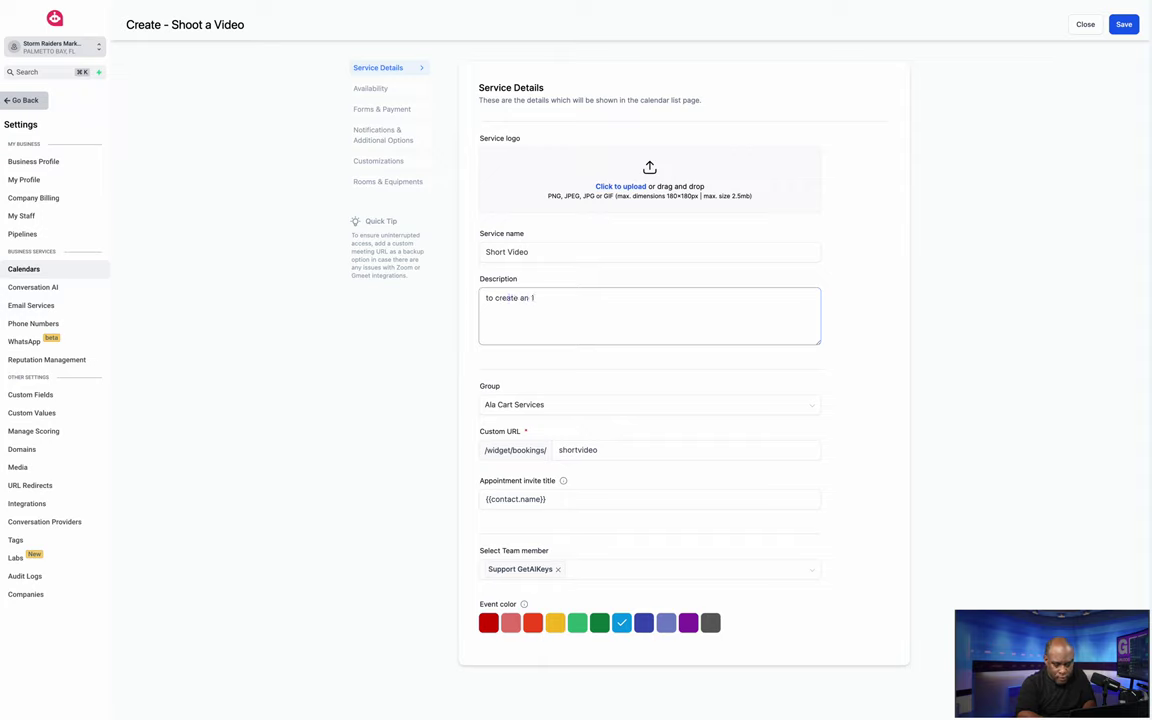
{"action": "type", "text": "1- 3 minus"}
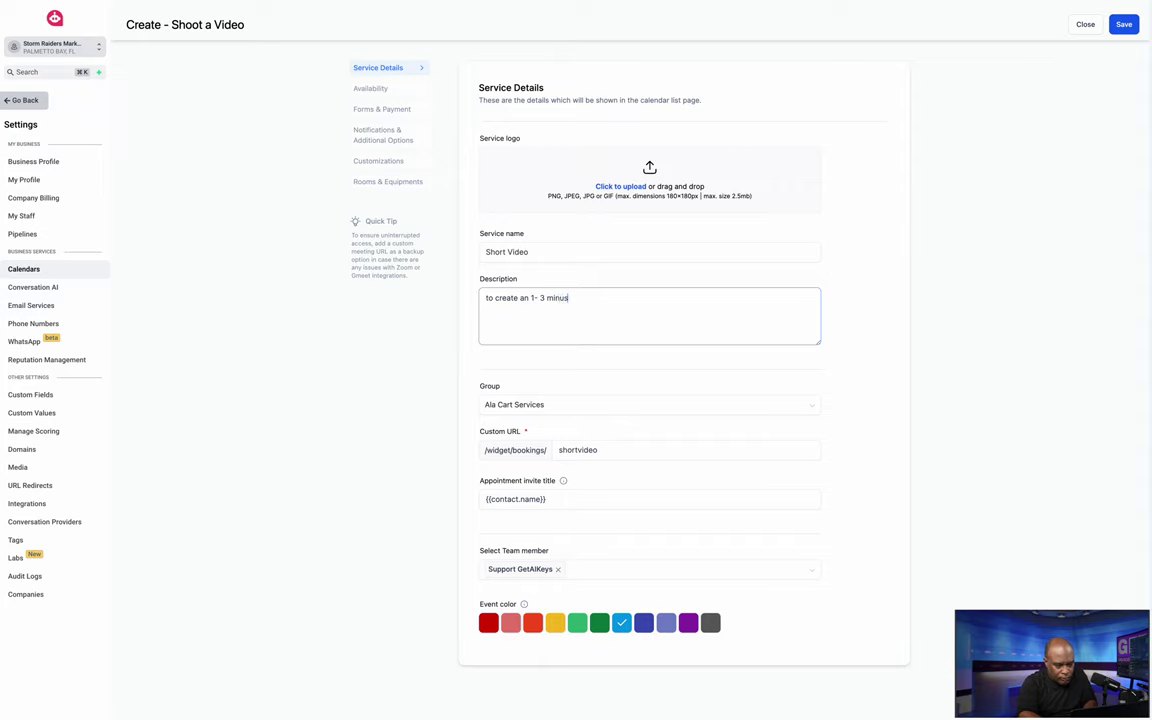
{"action": "key", "text": "BackSpace"}
{"action": "type", "text": "te fv"}
{"action": "key", "text": "BackSpace"}
{"action": "key", "text": "BackSpace"}
{"action": "type", "text": "video"}
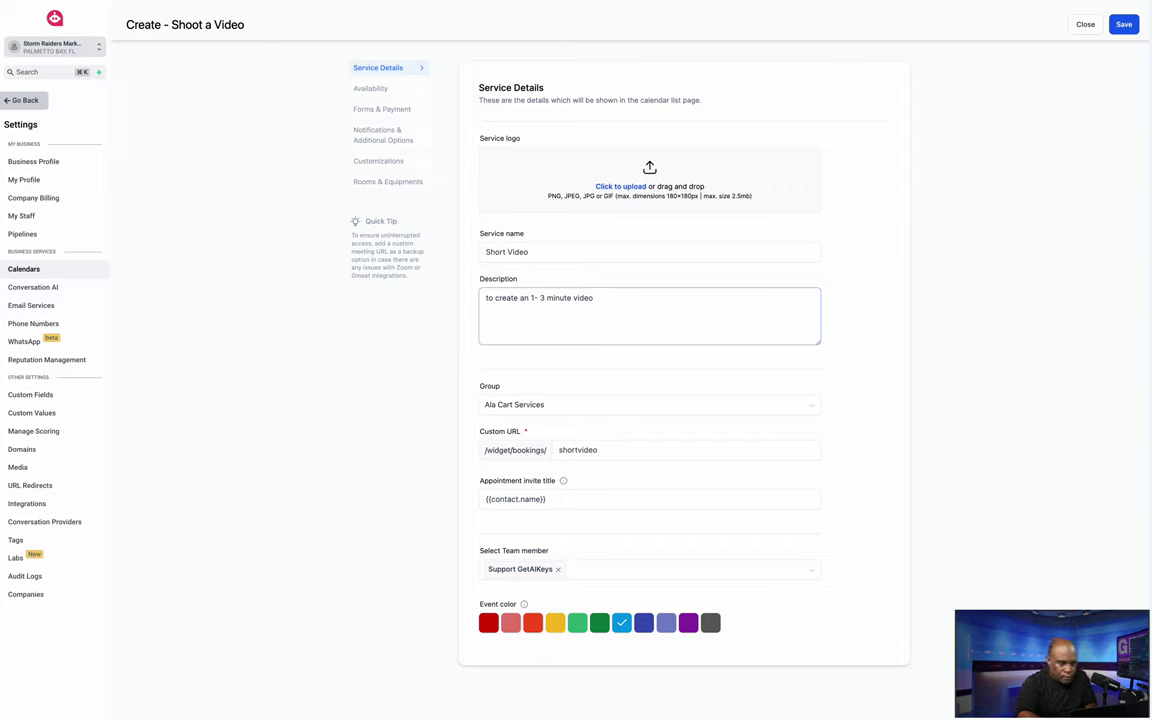
Complete the service description with "for content you send and AI enhance"
{"action": "type", "text": " for "}
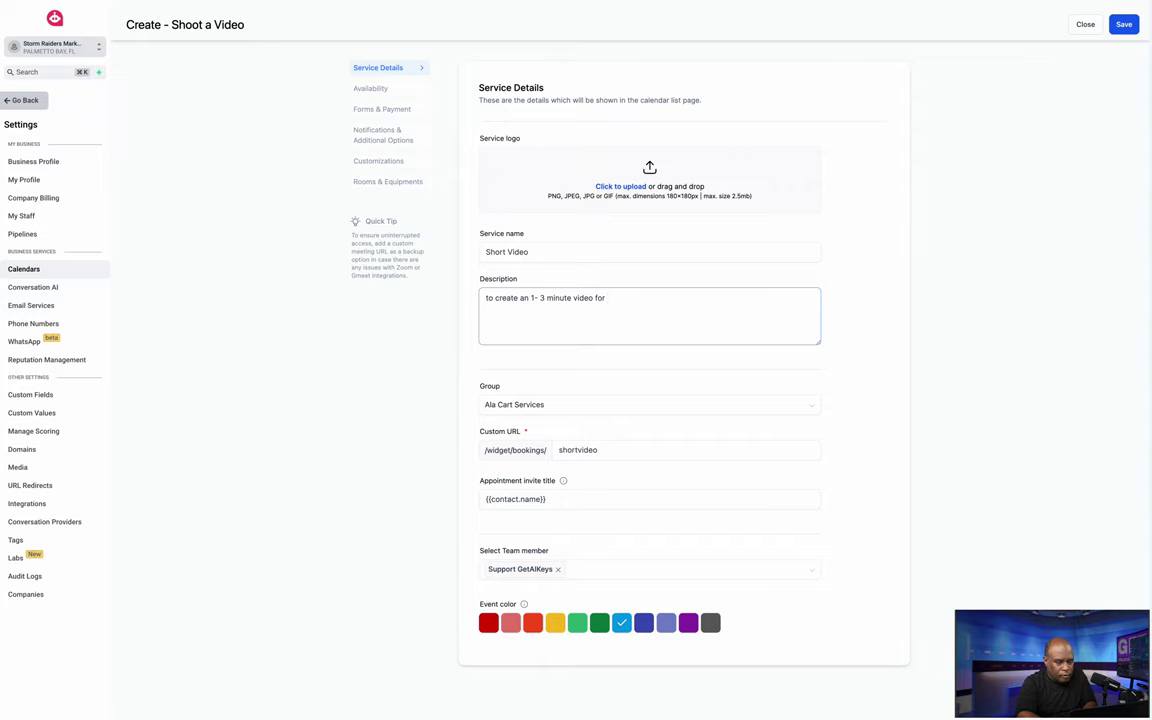
{"action": "type", "text": "contu"}
{"action": "key", "text": "BackSpace"}
{"action": "type", "text": "eat"}
{"action": "key", "text": "BackSpace"}
{"action": "type", "text": "ct"}
{"action": "key", "text": "BackSpace"}
{"action": "key", "text": "BackSpace"}
{"action": "key", "text": "BackSpace"}
{"action": "type", "text": "ent you s"}
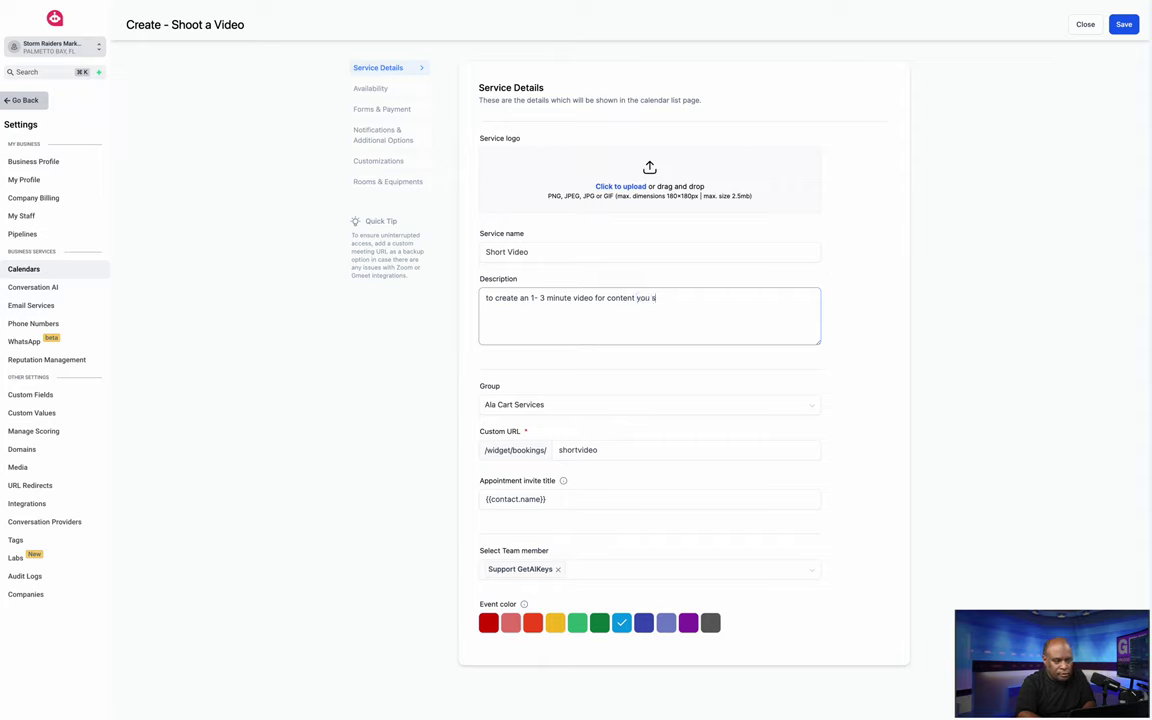
{"action": "type", "text": "end and A"}
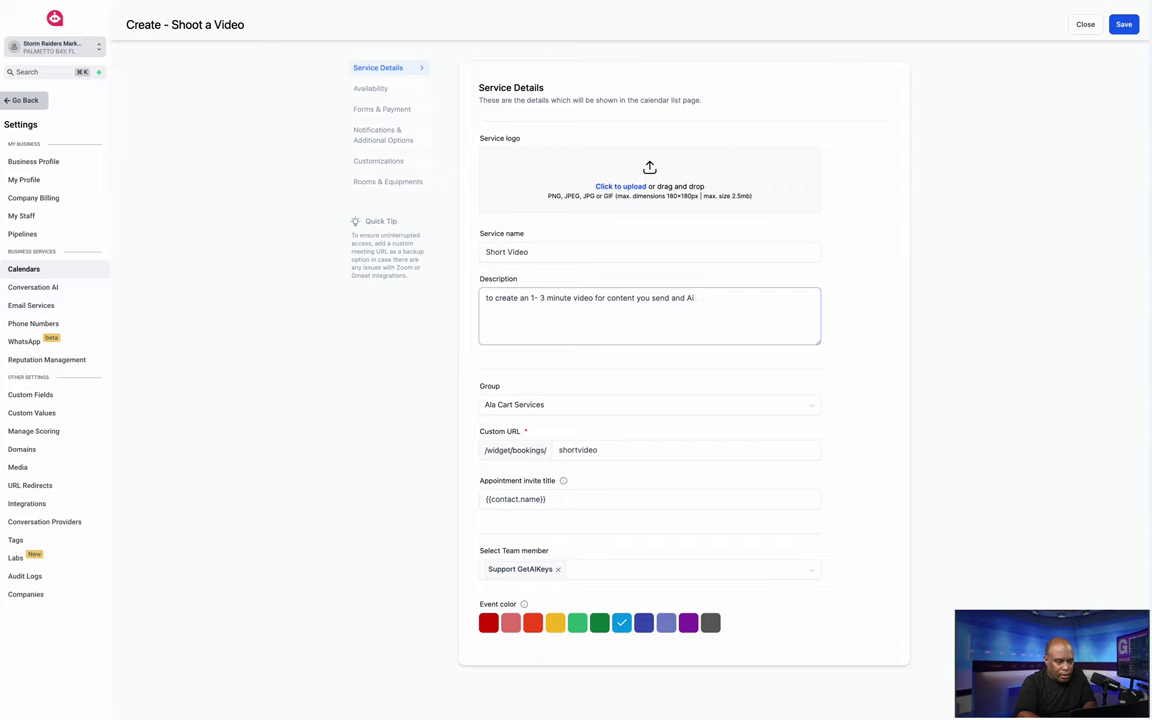
{"action": "type", "text": "itI enhance"}
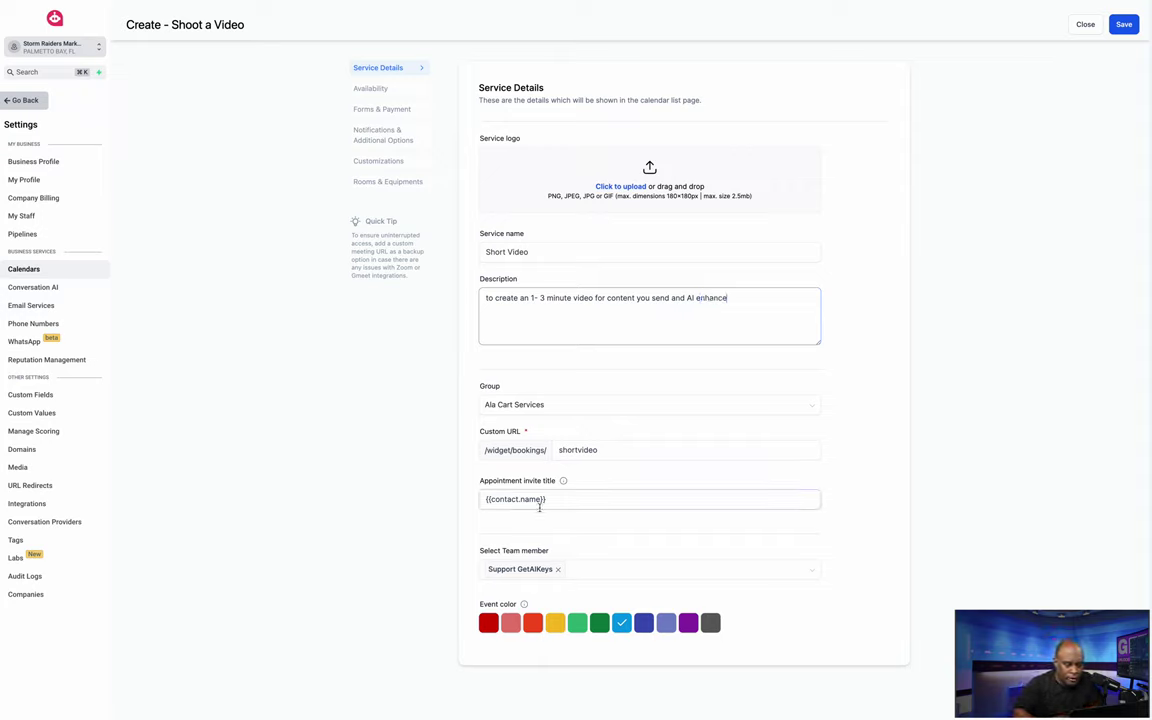
Set the service's event color to light green
{"action": "left_click", "coordinate": [495, 499]}
{"action": "left_click", "coordinate": [618, 621]}
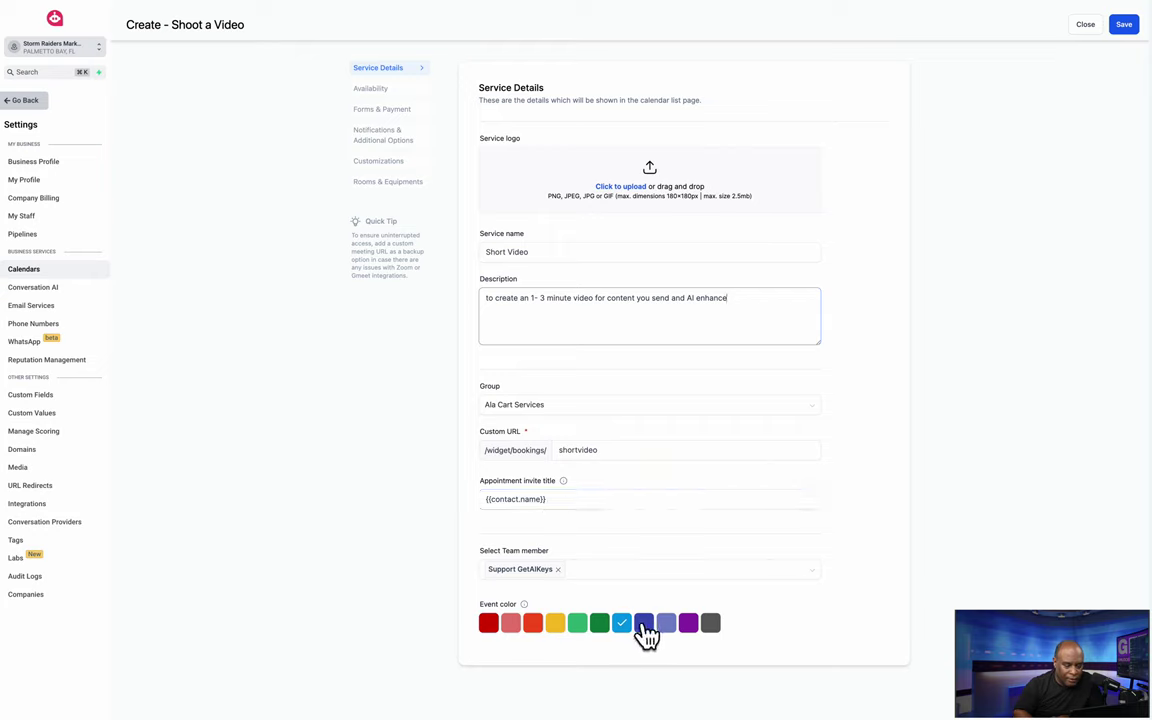
{"action": "left_click", "coordinate": [577, 622]}
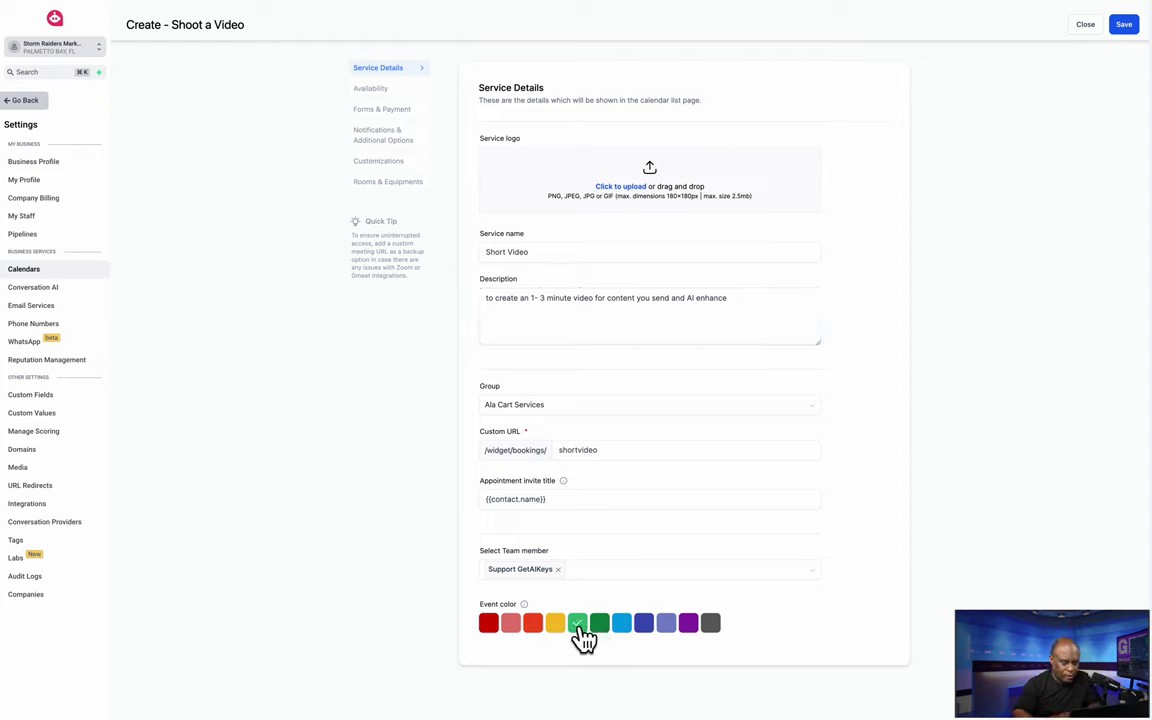
{"action": "left_click", "coordinate": [672, 336]}
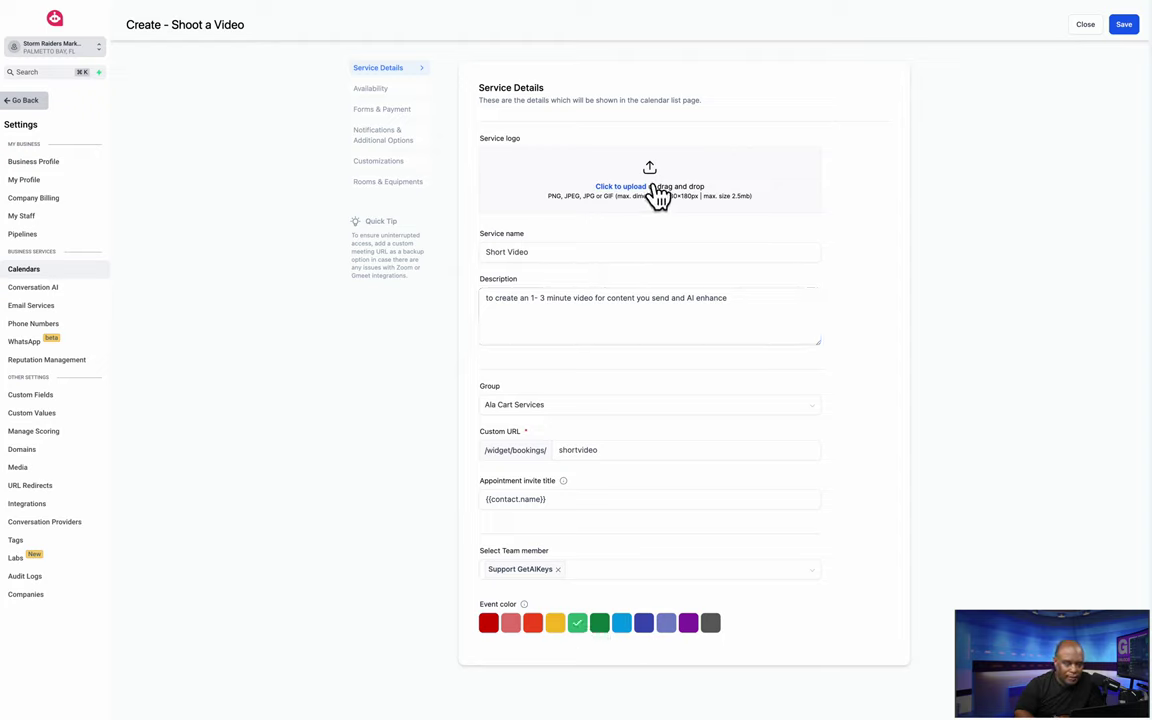
{"action": "left_click", "coordinate": [650, 176]}
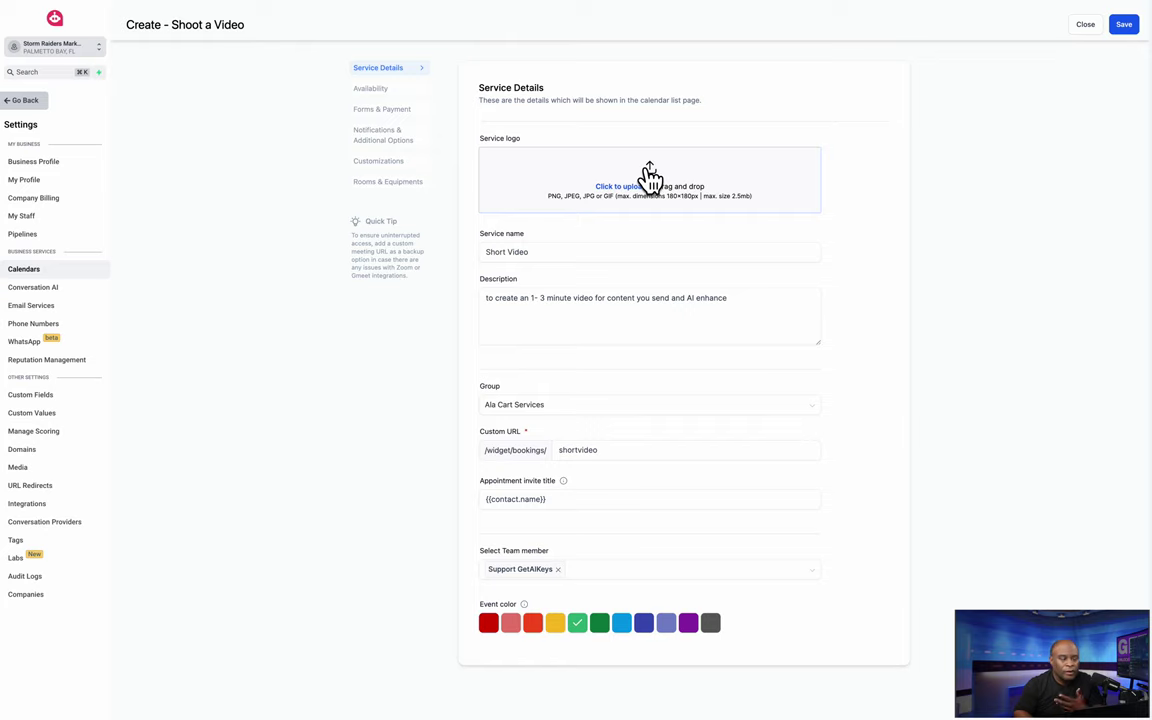
{"action": "left_click", "coordinate": [650, 176]}
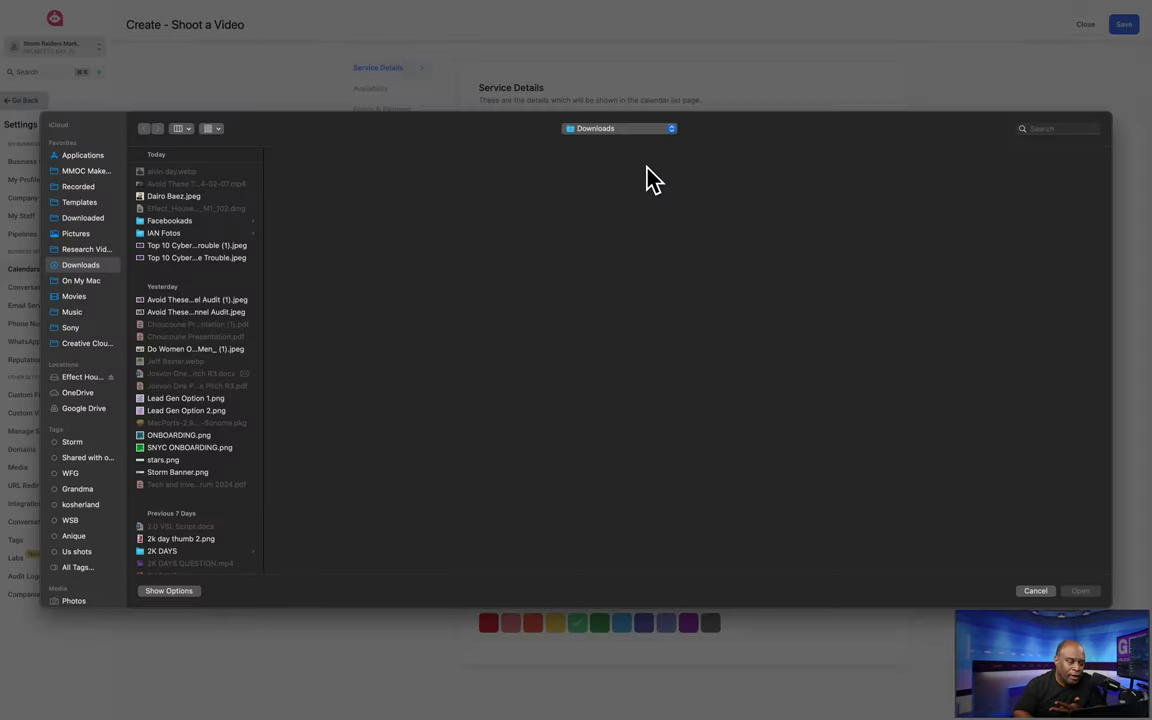
{"action": "left_click", "coordinate": [1036, 591]}
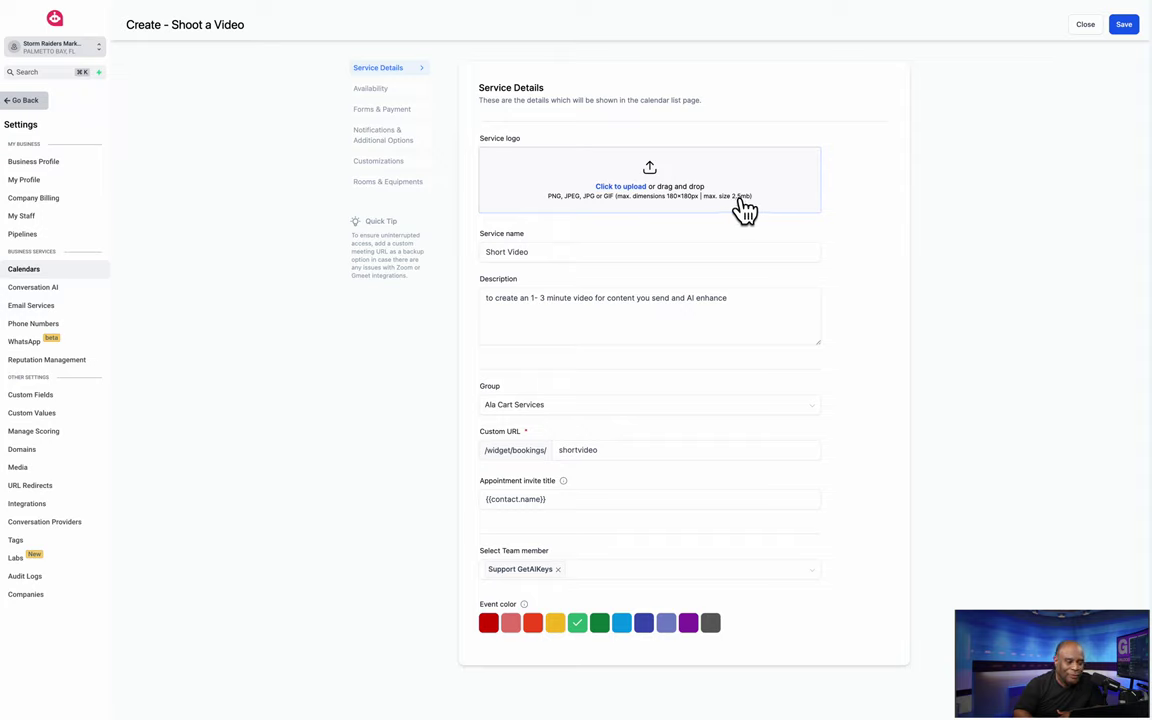
Upload "Mic shure 1.png" from the Downloads folder as the service logo
{"action": "left_click", "coordinate": [651, 178]}
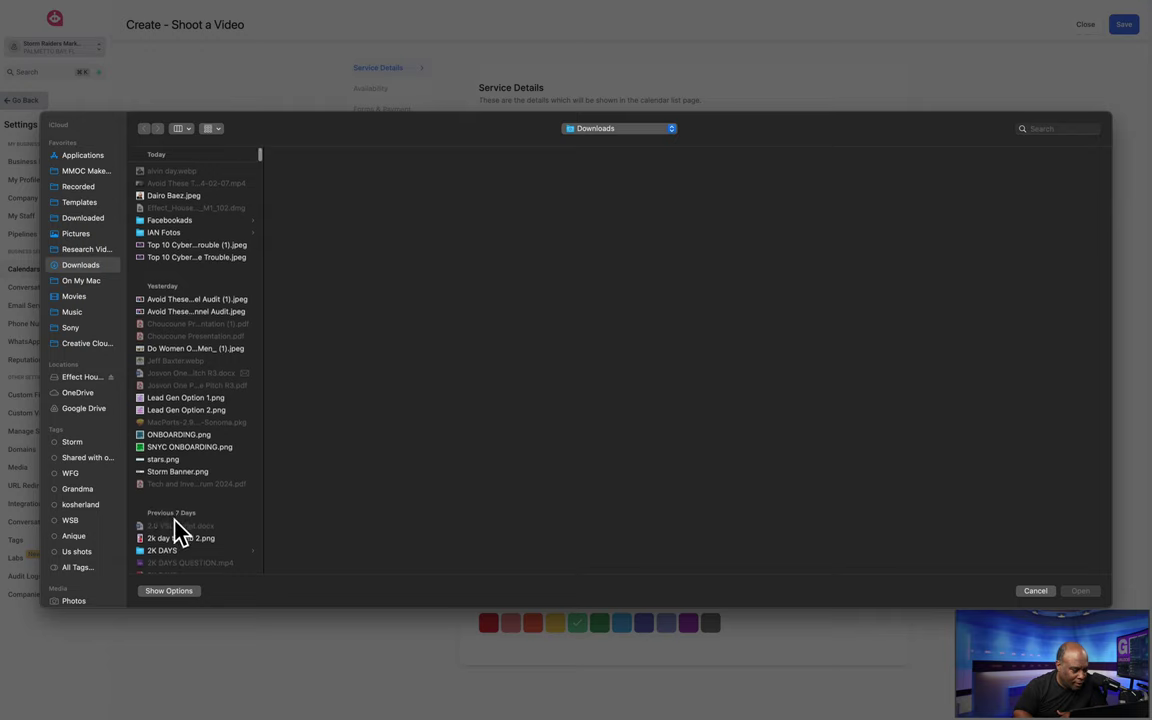
{"action": "scroll", "coordinate": [175, 530], "scroll_direction": "down", "scroll_amount": 5}
{"action": "scroll", "coordinate": [178, 530], "scroll_direction": "down", "scroll_amount": 2}
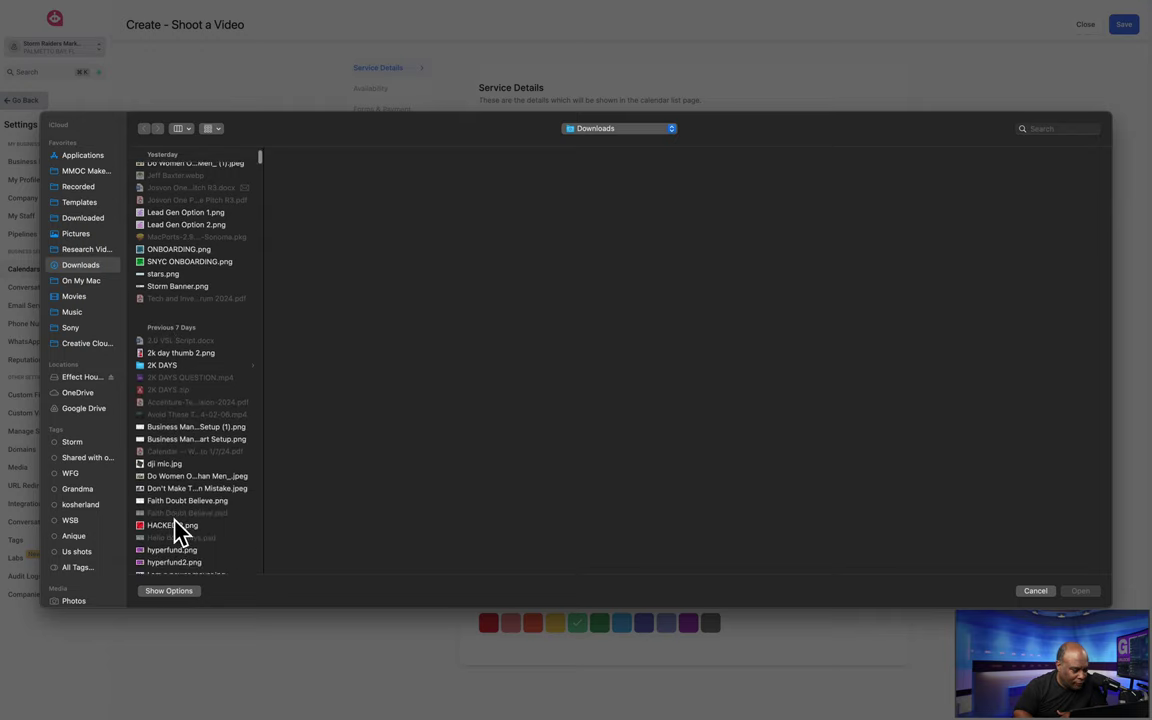
{"action": "scroll", "coordinate": [178, 530], "scroll_direction": "down", "scroll_amount": 3}
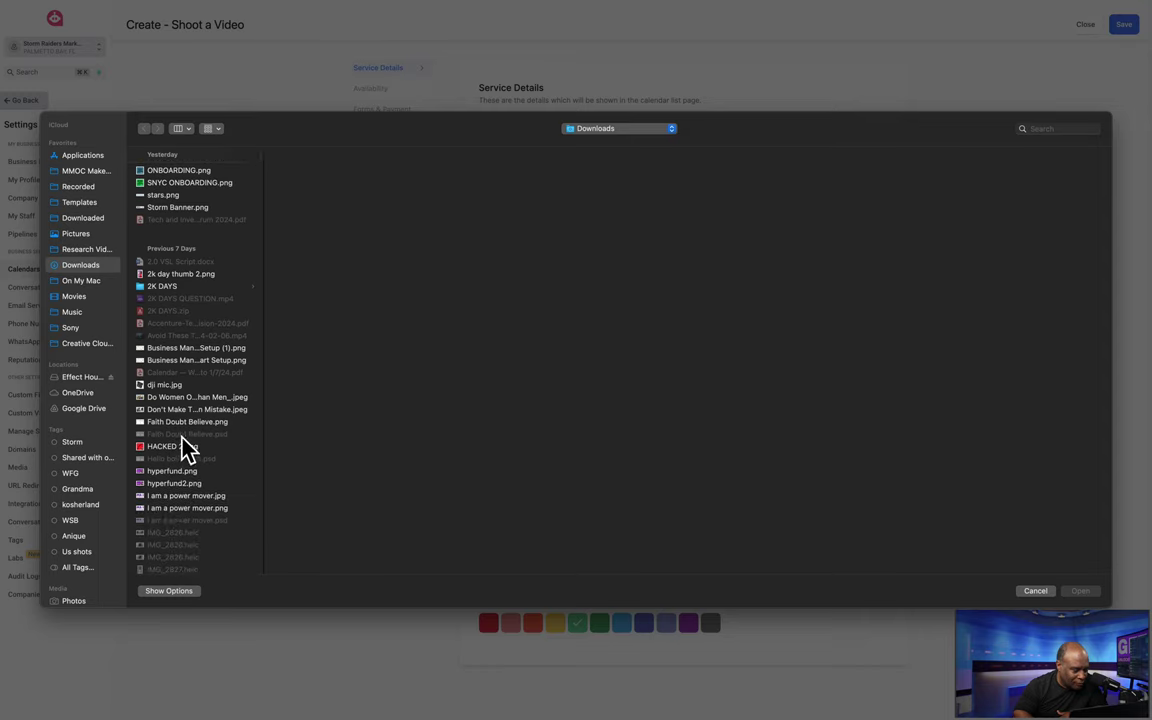
{"action": "left_click", "coordinate": [166, 388]}
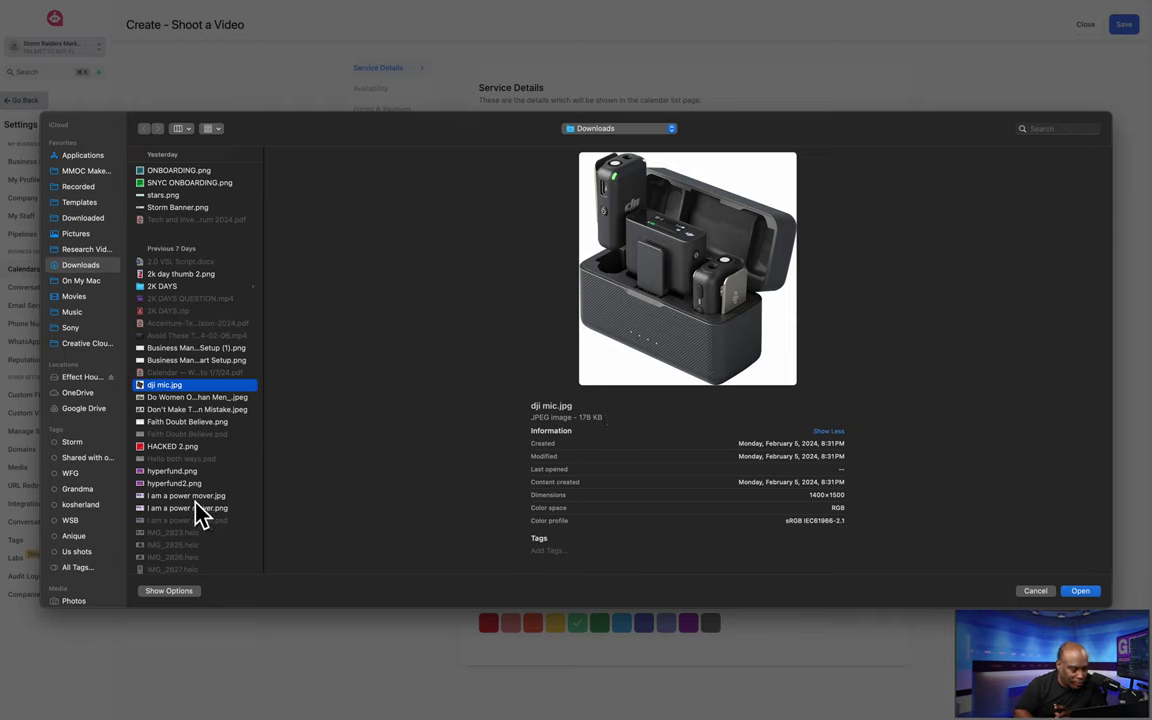
{"action": "scroll", "coordinate": [196, 504], "scroll_direction": "down", "scroll_amount": 5}
{"action": "scroll", "coordinate": [196, 514], "scroll_direction": "down", "scroll_amount": 3}
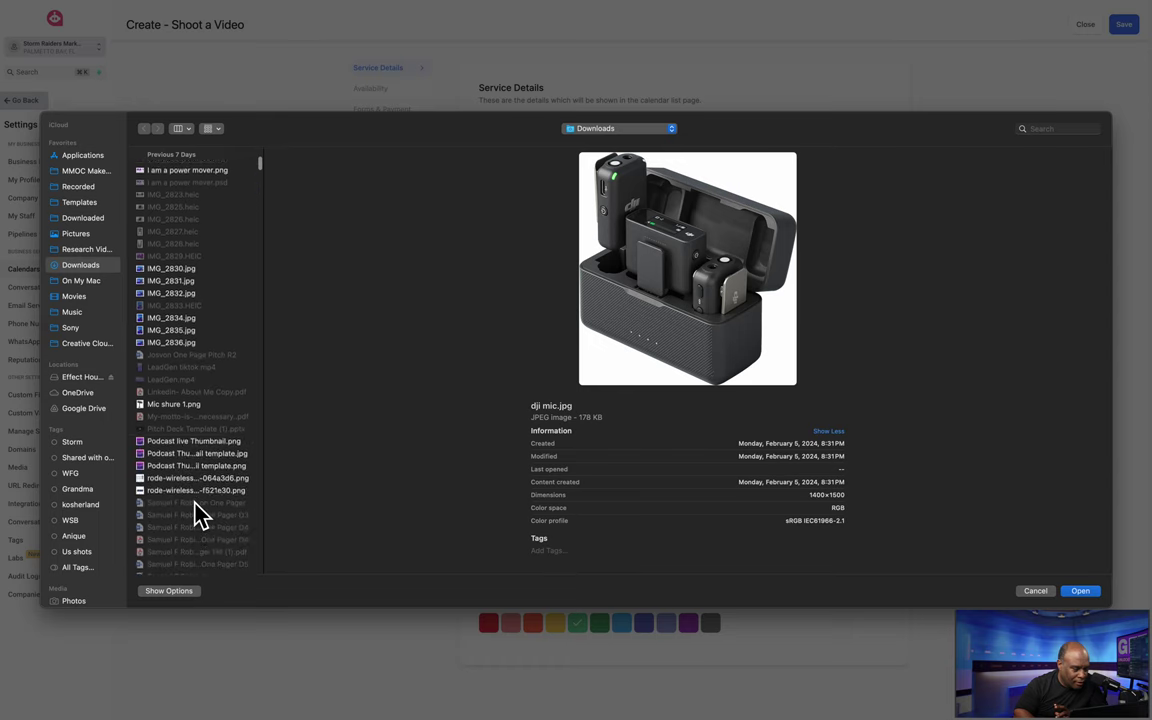
{"action": "scroll", "coordinate": [196, 514], "scroll_direction": "down", "scroll_amount": 2}
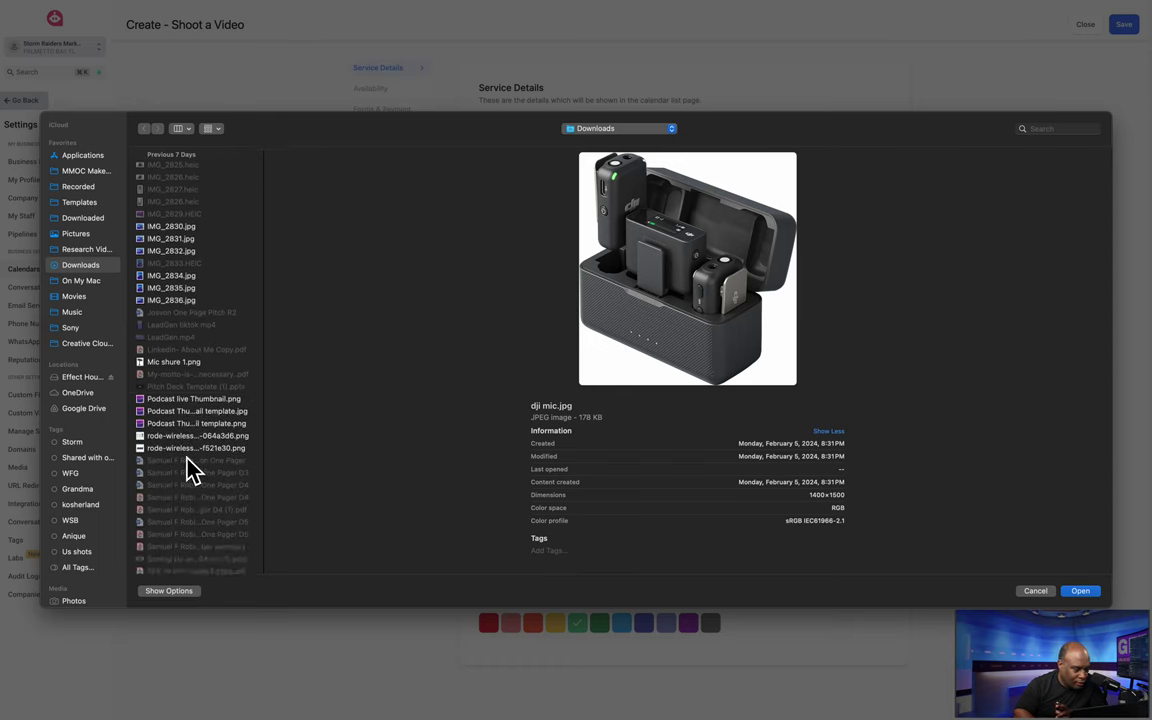
{"action": "left_click", "coordinate": [174, 363]}
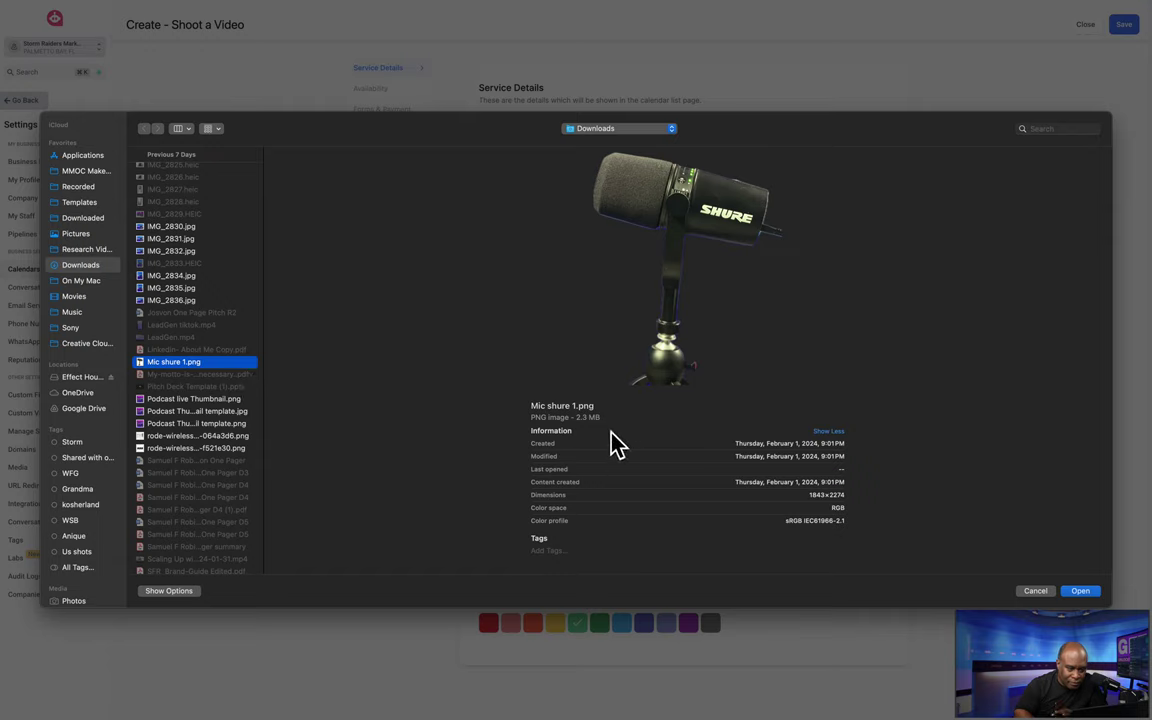
{"action": "left_click", "coordinate": [1081, 591]}
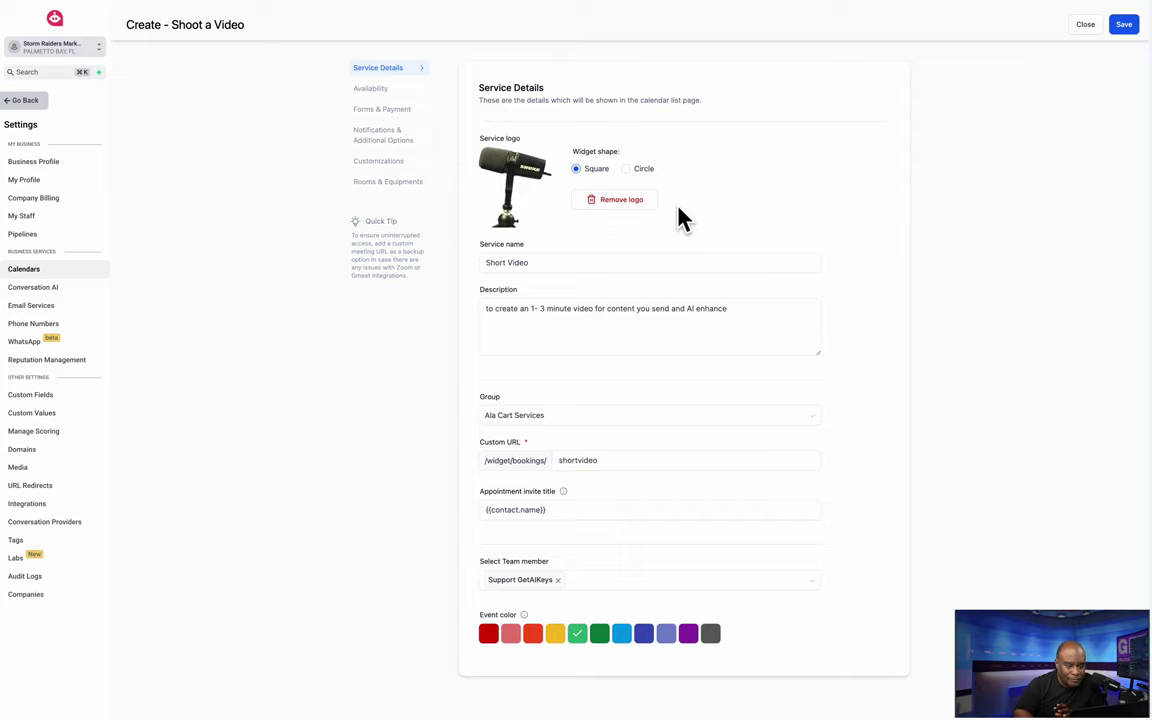
Try the Circle widget shape for the logo, restore Square, and save the service details
{"action": "left_click", "coordinate": [626, 169]}
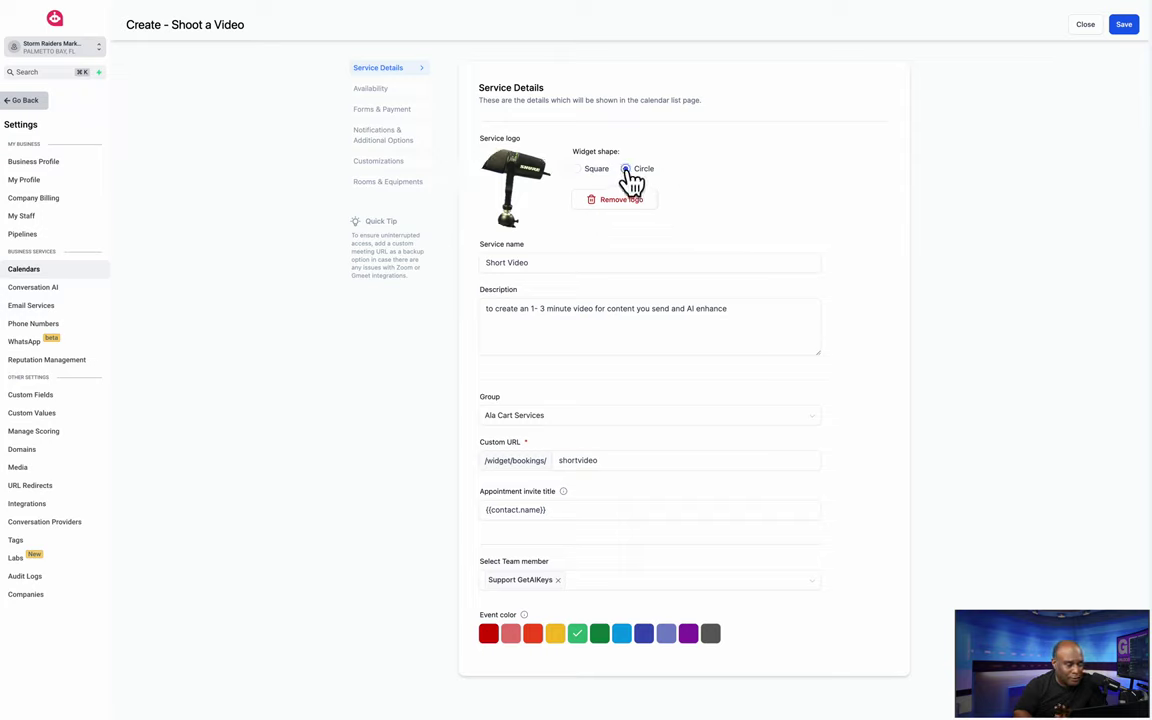
{"action": "left_click", "coordinate": [582, 169]}
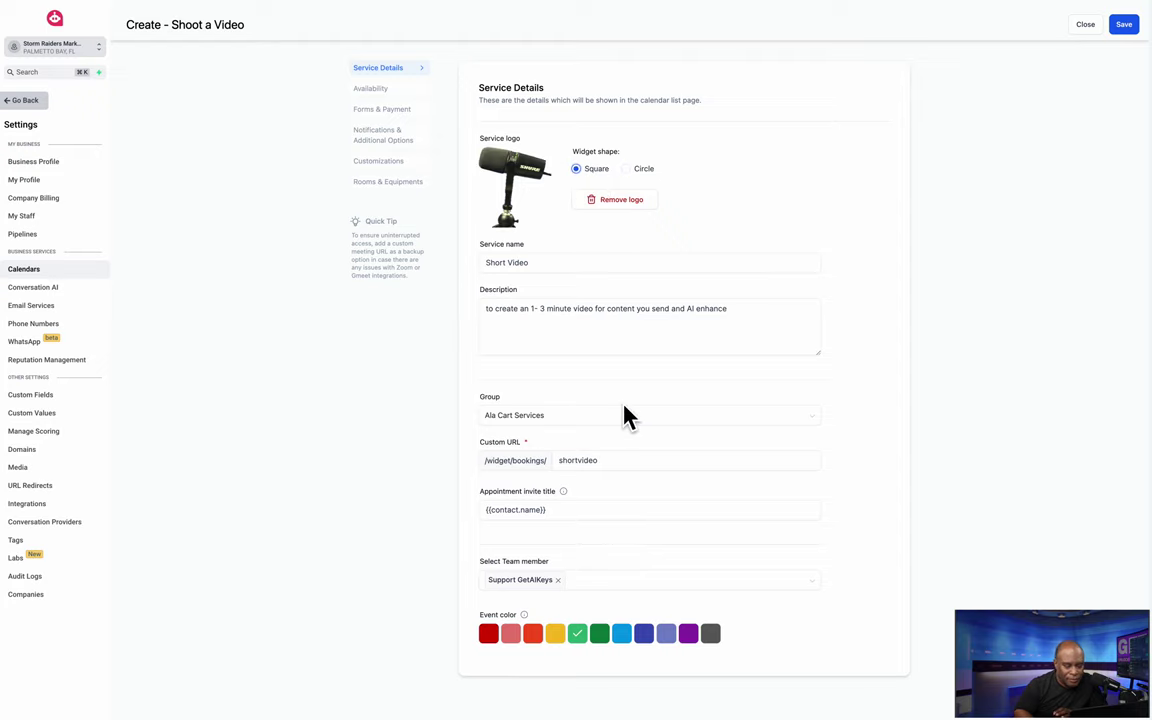
{"action": "left_click", "coordinate": [734, 256]}
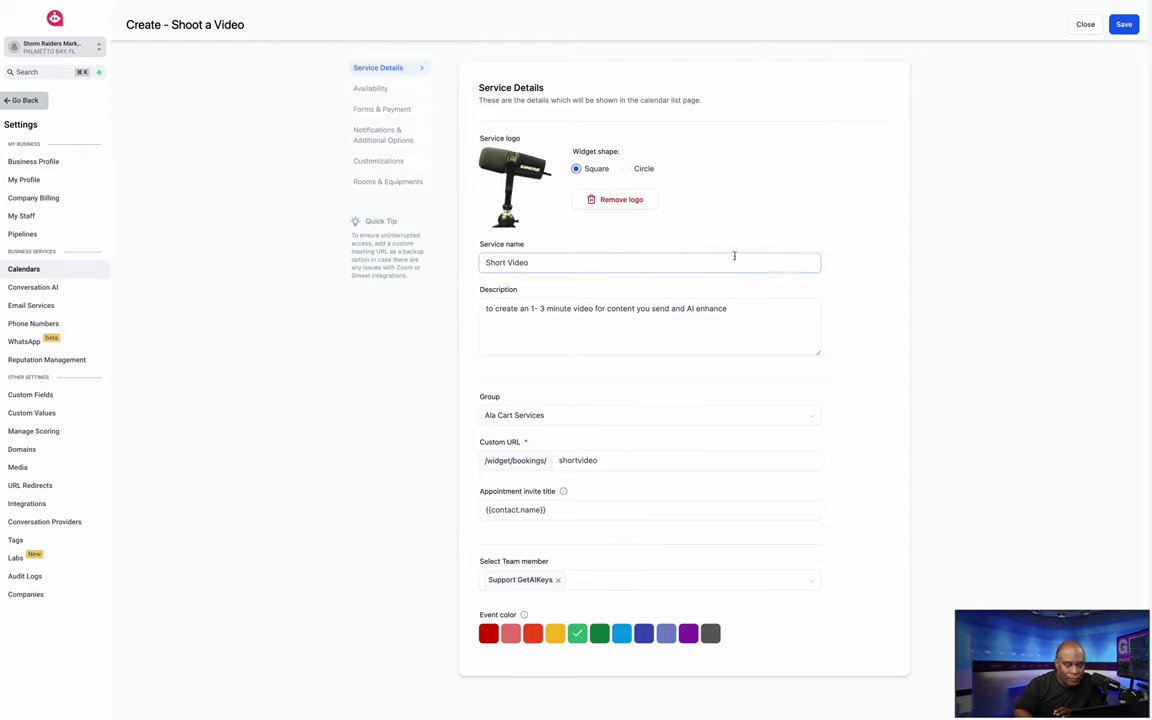
{"action": "left_click", "coordinate": [1124, 24]}
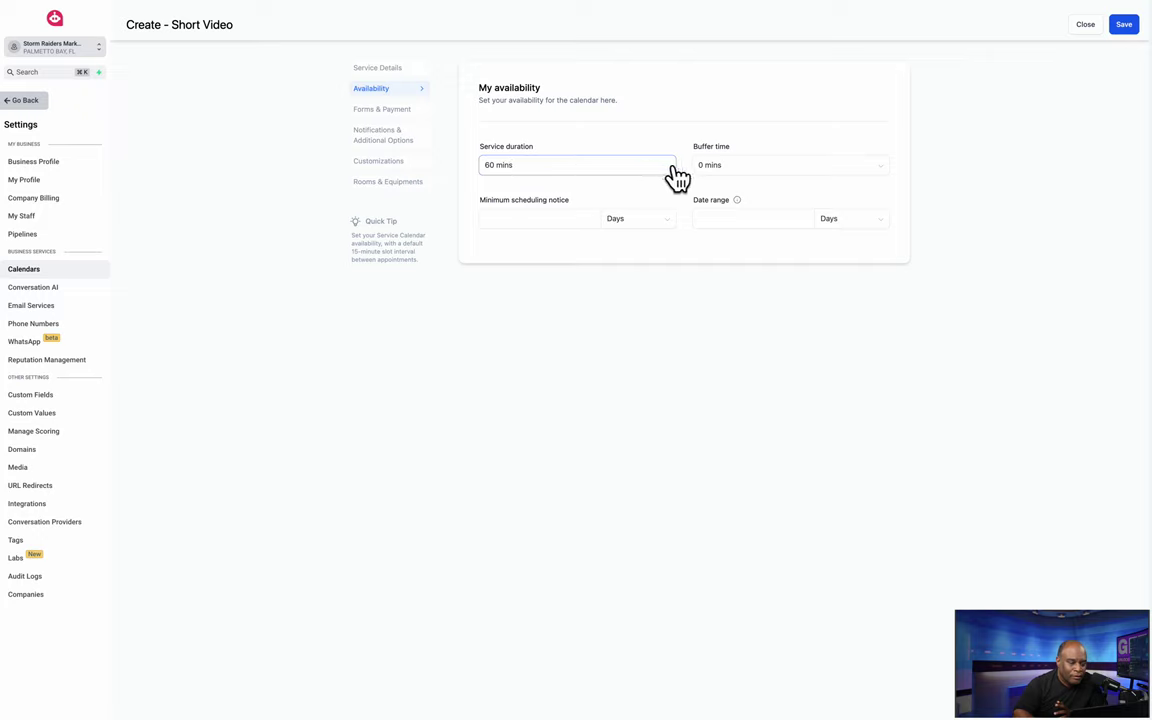
Set the buffer time in the service's availability to 15 mins
{"action": "left_click", "coordinate": [716, 177]}
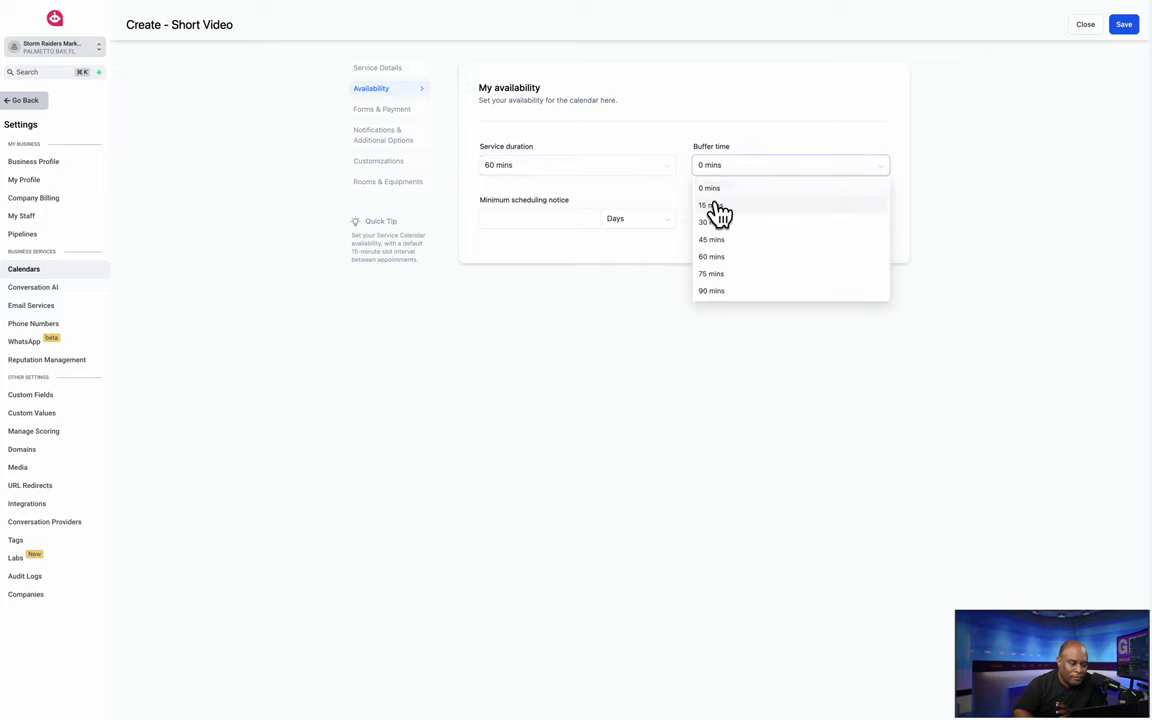
{"action": "left_click", "coordinate": [716, 206]}
{"action": "left_click", "coordinate": [540, 216]}
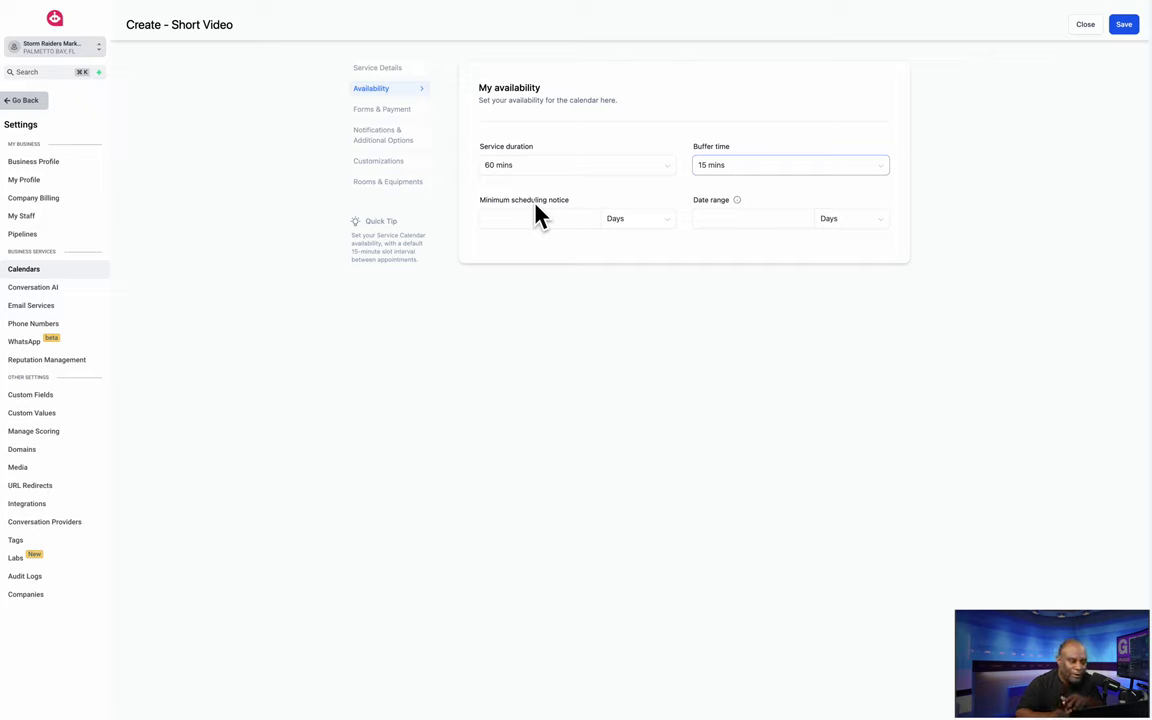
Try Weeks and Months as the date range unit, and set it back to Days
{"action": "left_click", "coordinate": [745, 213]}
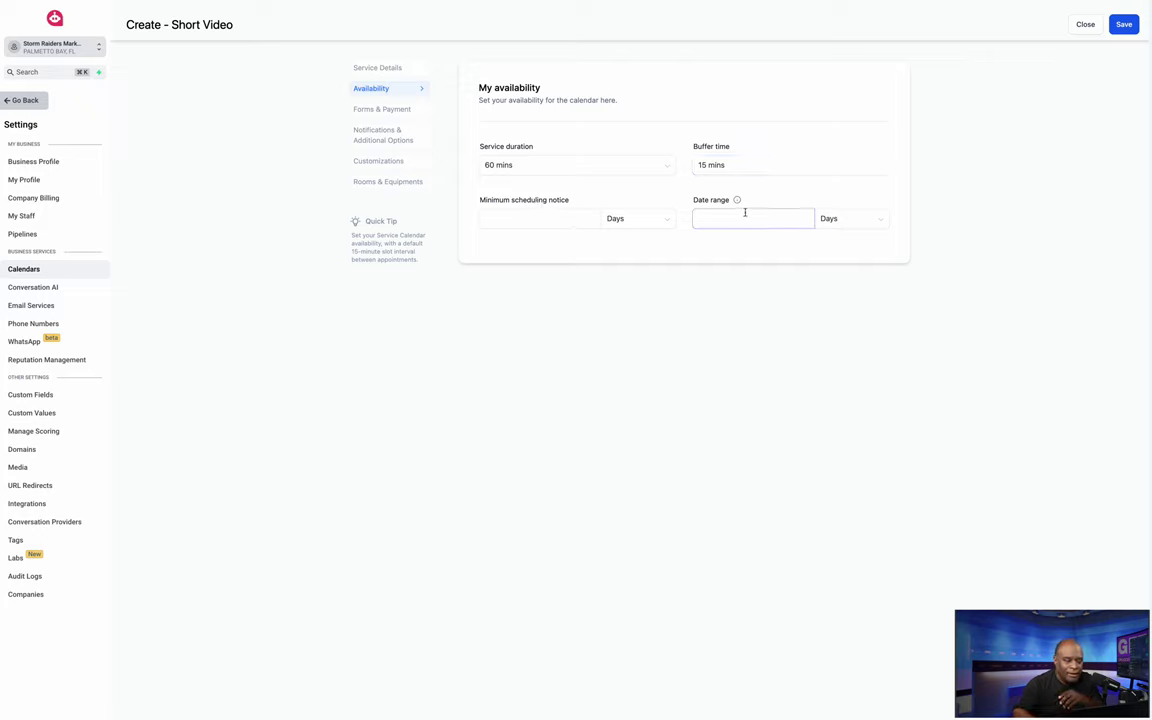
{"action": "left_click", "coordinate": [826, 220]}
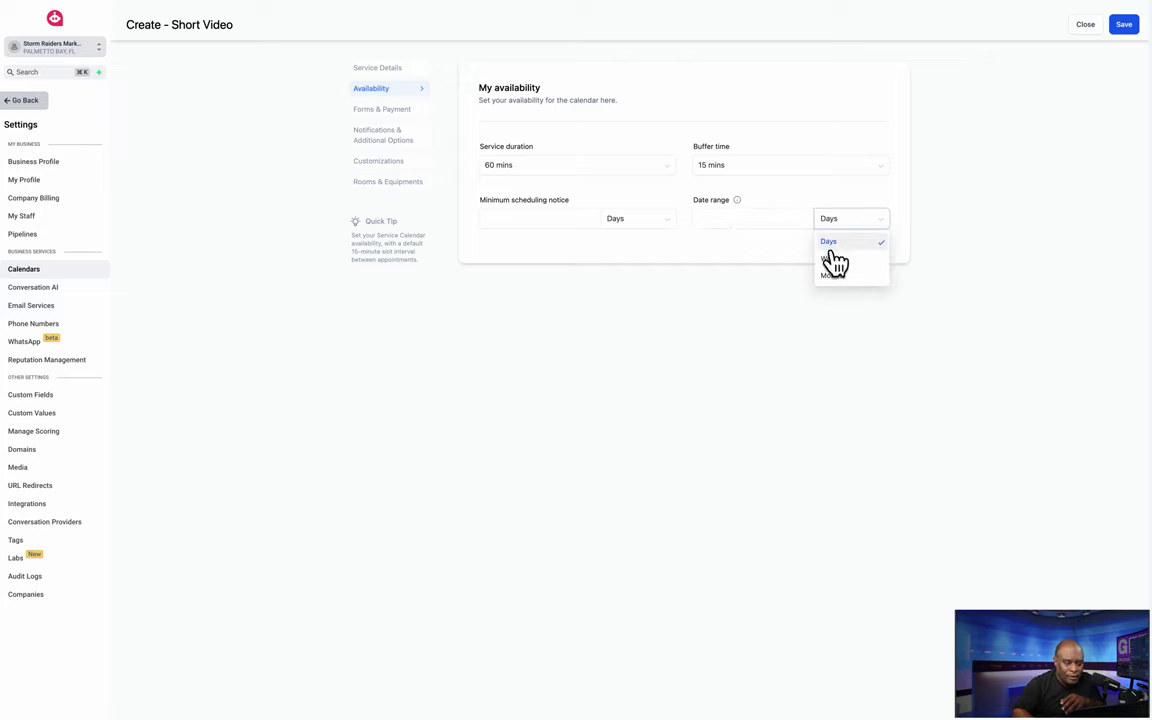
{"action": "left_click", "coordinate": [833, 258]}
{"action": "left_click", "coordinate": [835, 222]}
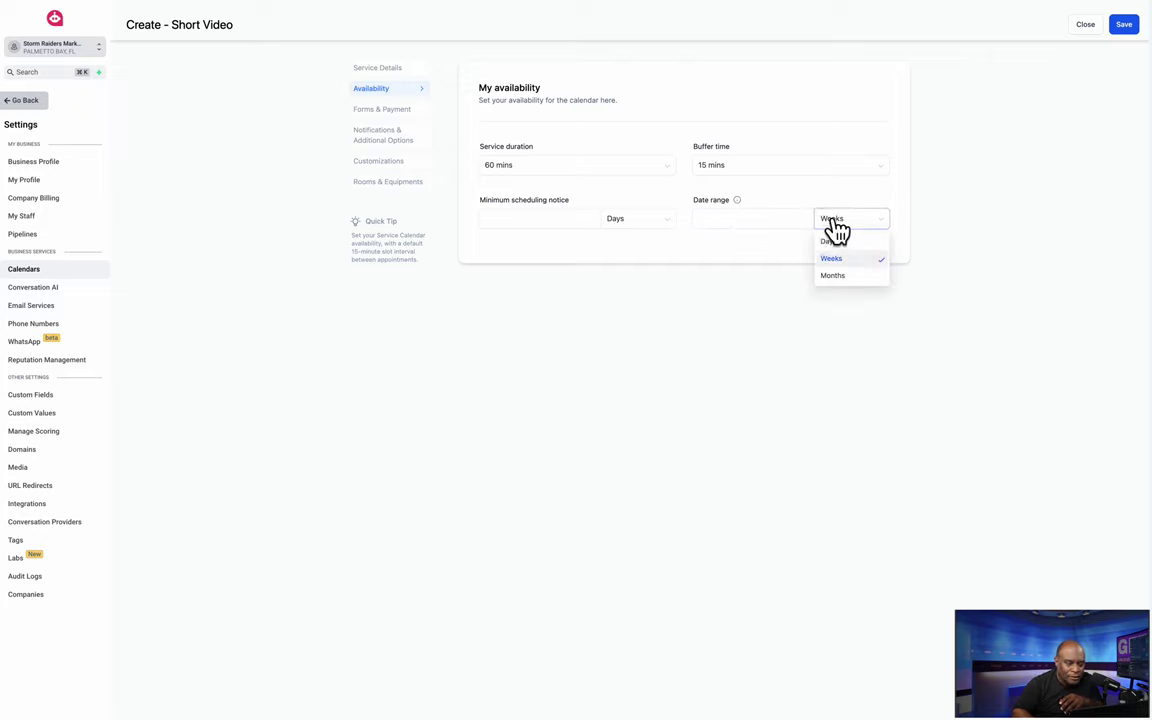
{"action": "left_click", "coordinate": [833, 275]}
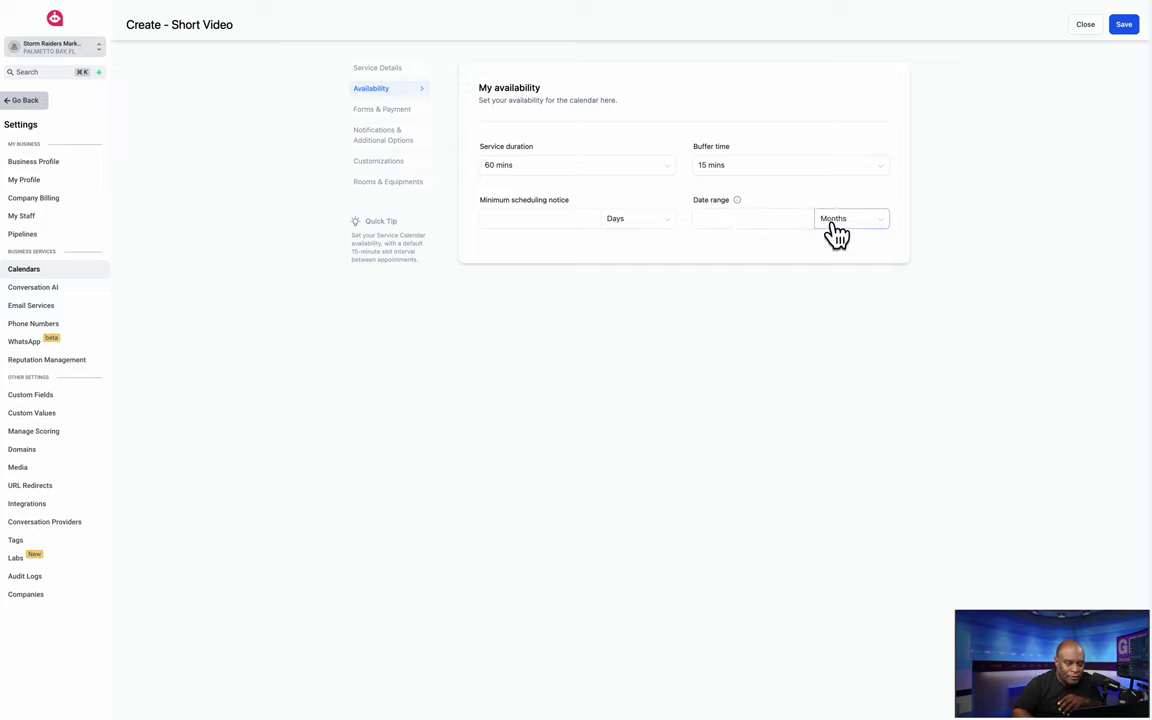
{"action": "left_click", "coordinate": [836, 222]}
{"action": "left_click", "coordinate": [830, 241]}
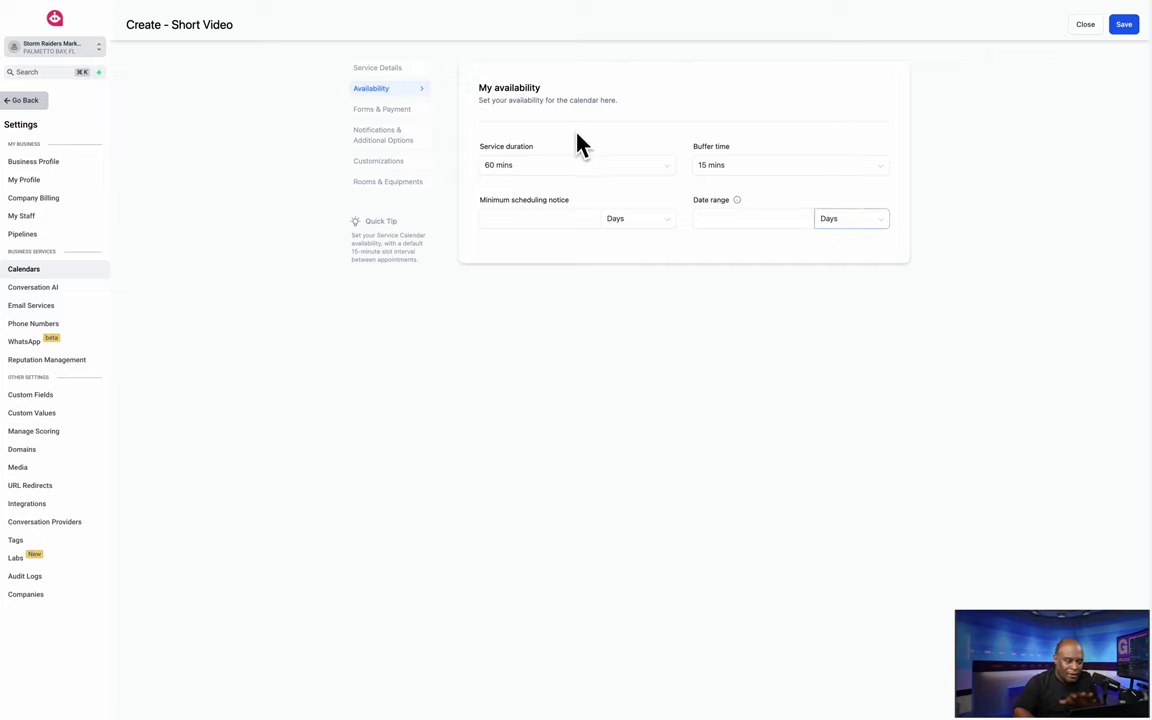
Enable pre-populated fields for sticky contacts in the forms and payment settings
{"action": "left_click", "coordinate": [368, 111]}
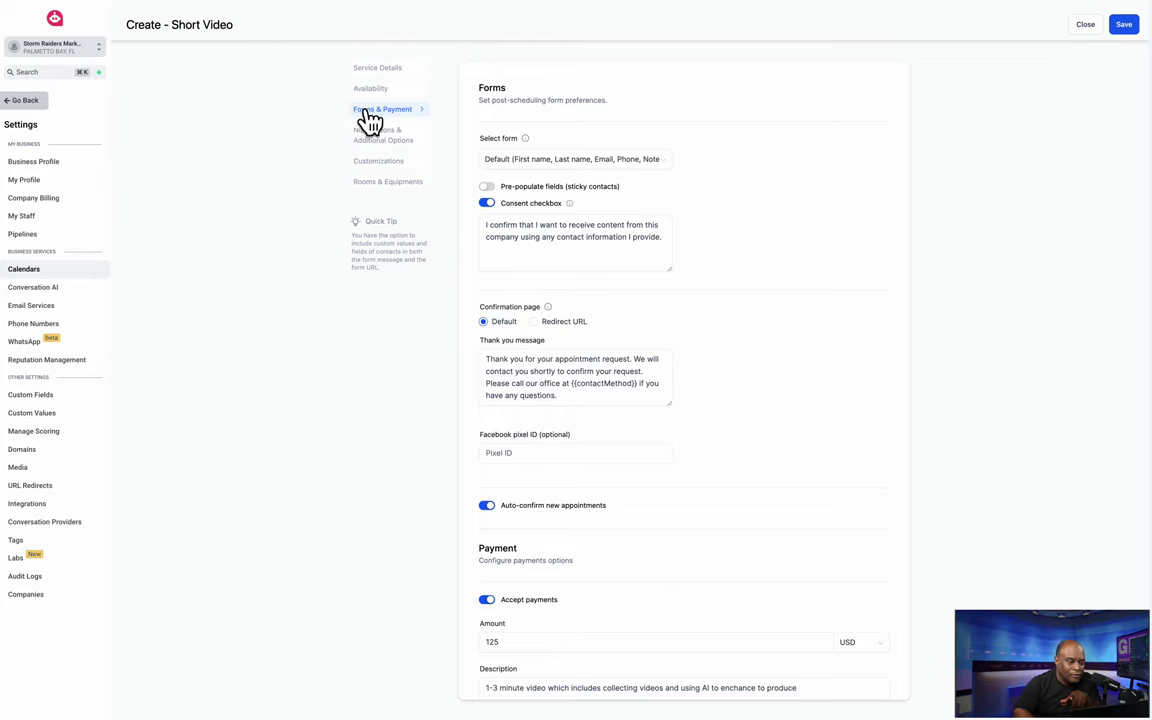
{"action": "left_click", "coordinate": [487, 187]}
{"action": "left_click", "coordinate": [487, 203]}
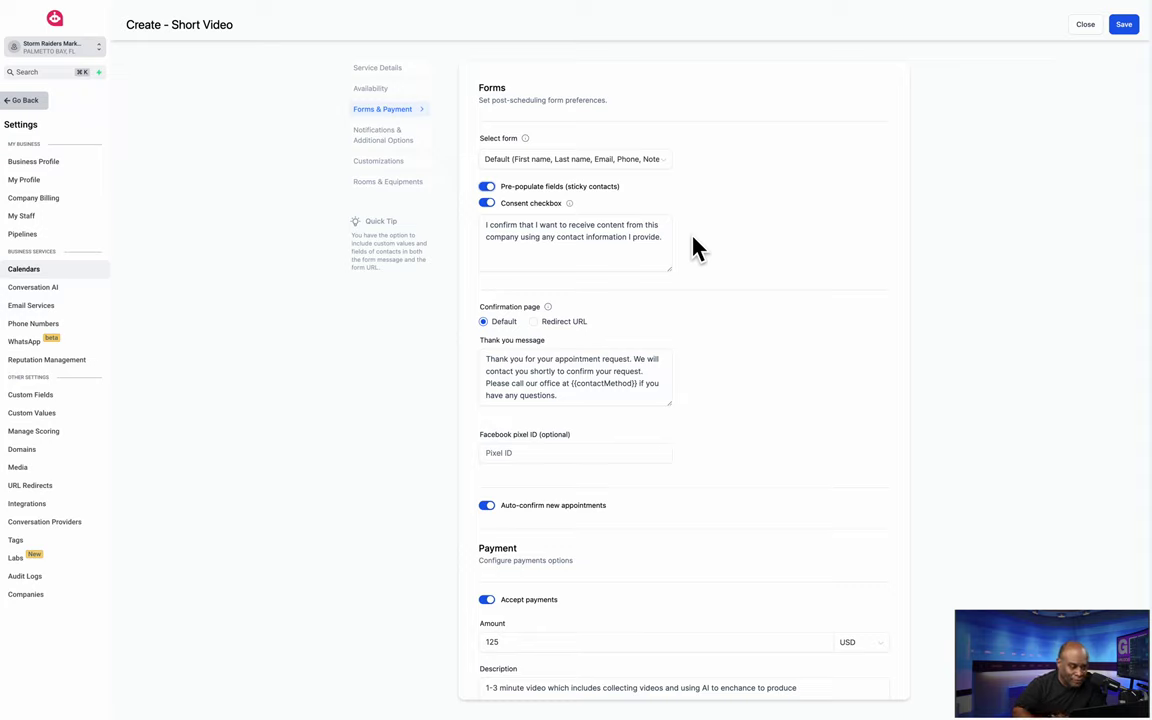
Check the consent text, thank-you message and payment settings, and save the service calendar
{"action": "left_click", "coordinate": [563, 249]}
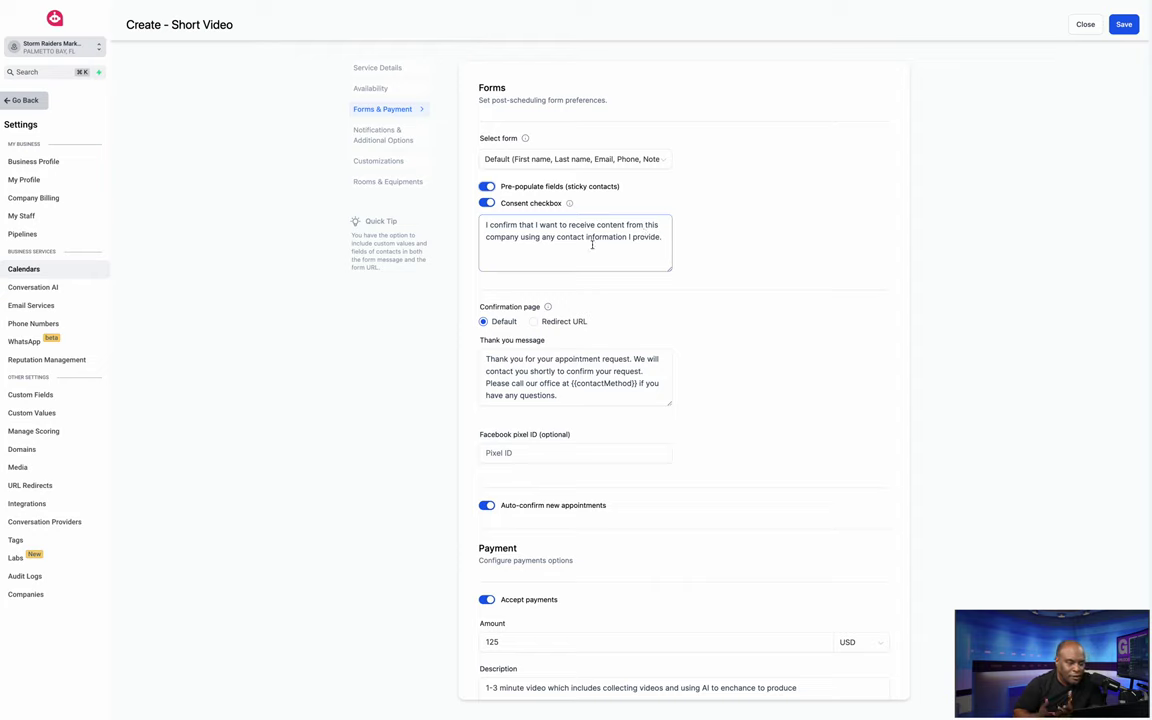
{"action": "left_click", "coordinate": [514, 334]}
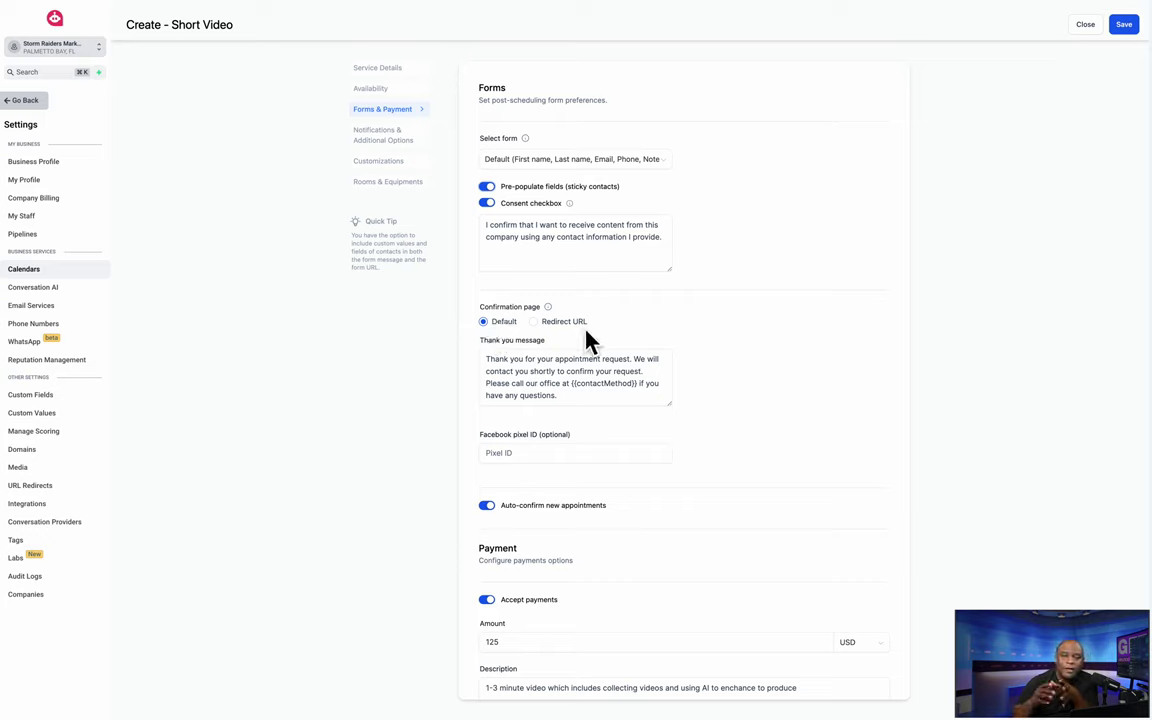
{"action": "left_click", "coordinate": [581, 368]}
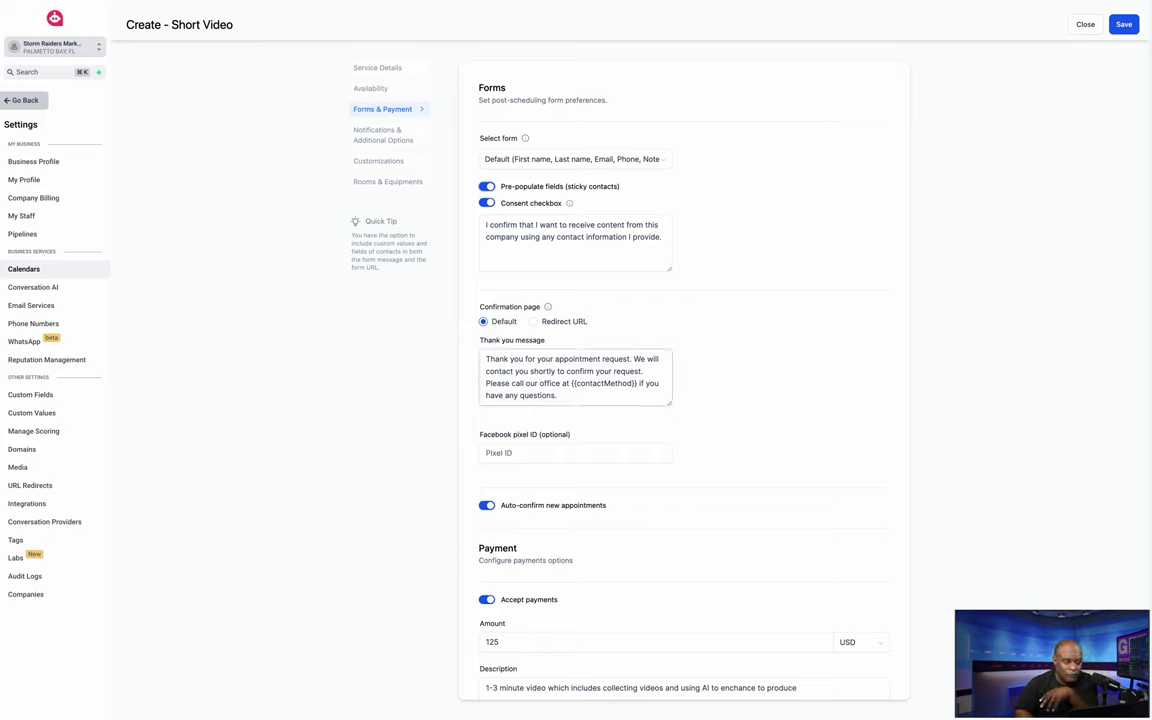
{"action": "scroll", "coordinate": [520, 447], "scroll_direction": "down", "scroll_amount": 2}
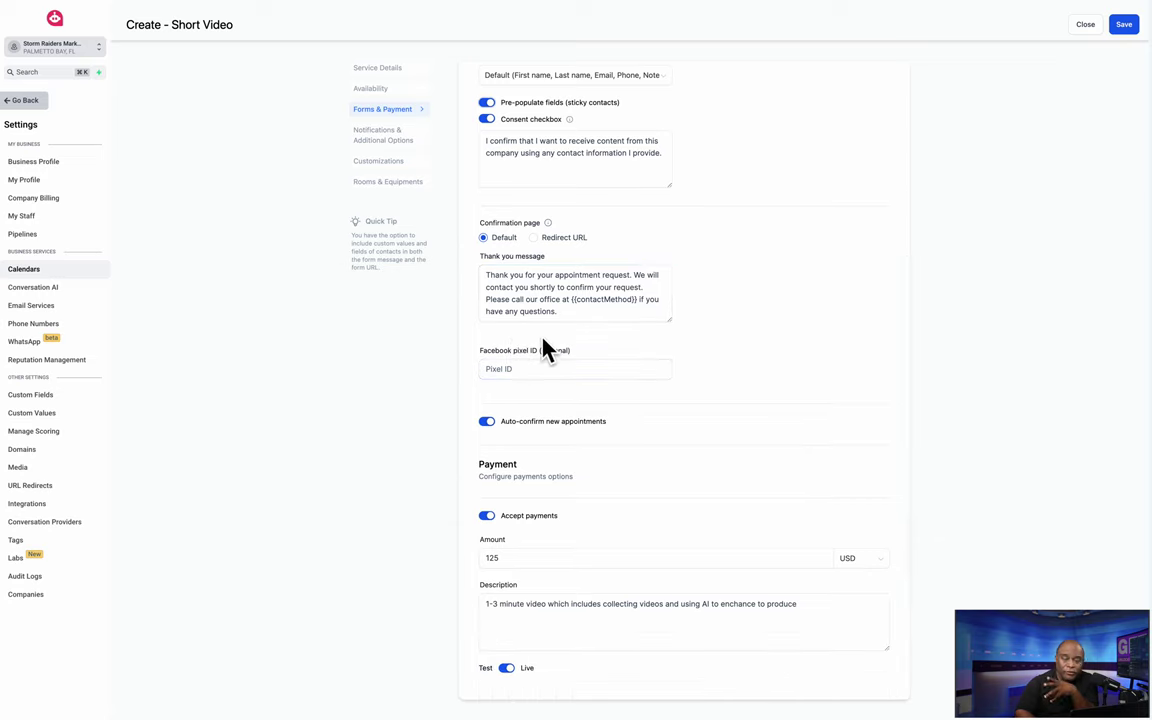
{"action": "left_click", "coordinate": [570, 370]}
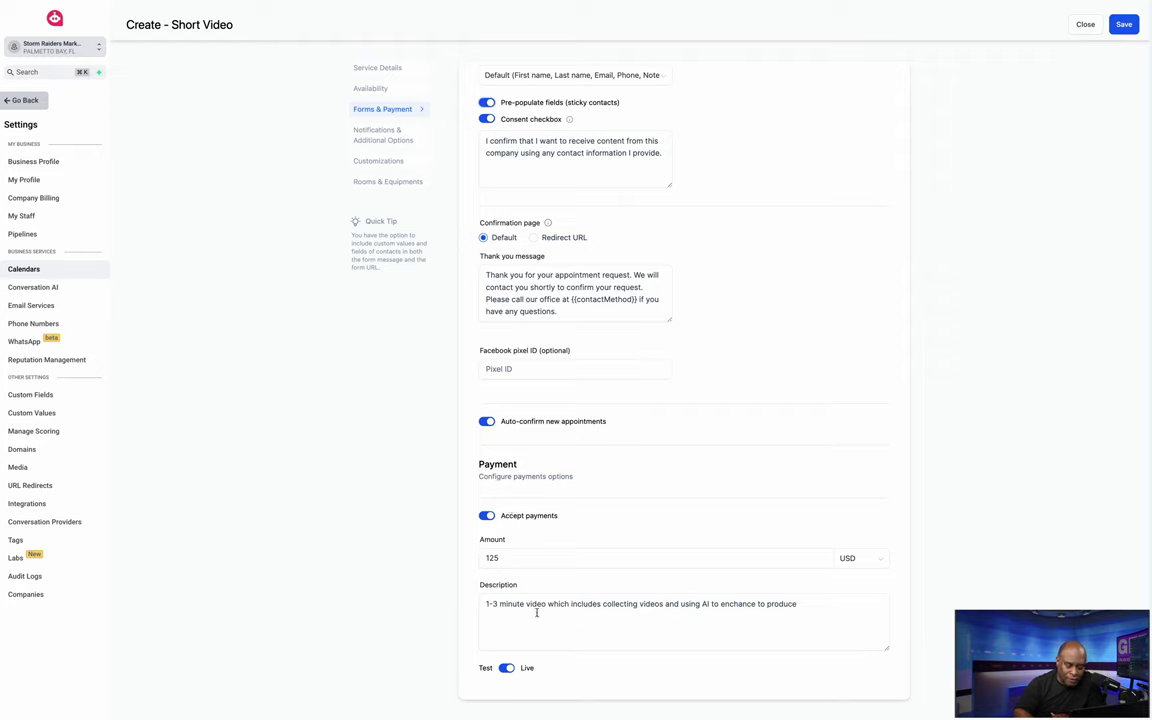
{"action": "left_click", "coordinate": [508, 623]}
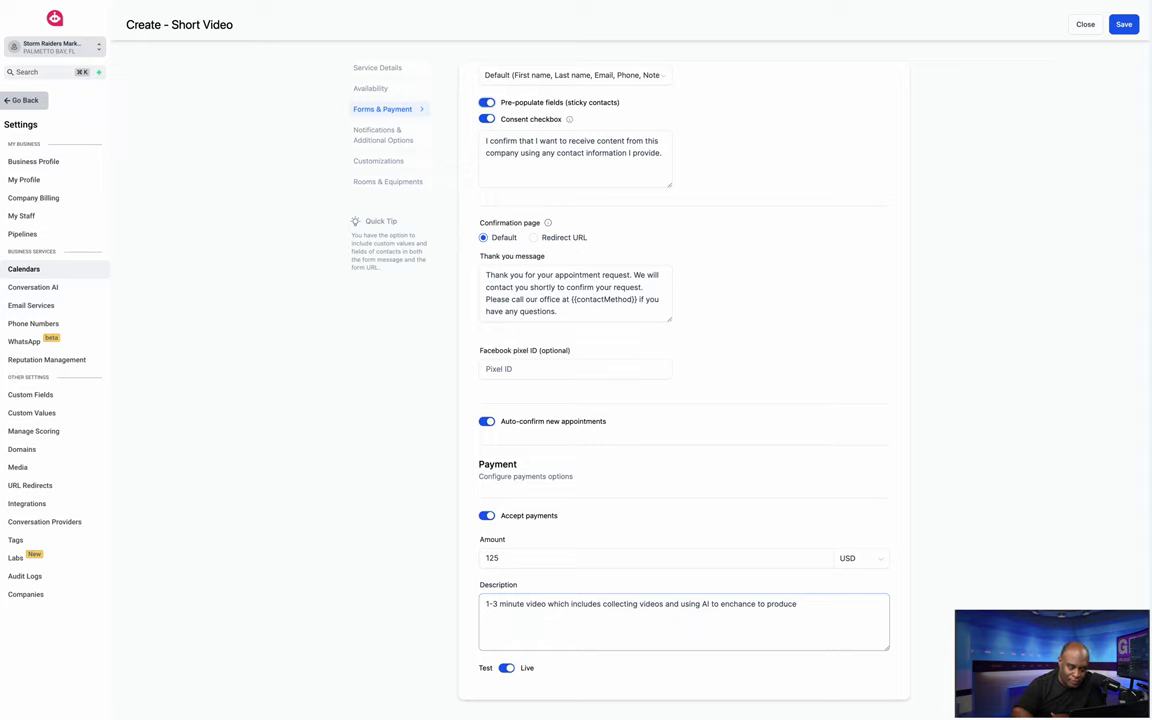
{"action": "left_click", "coordinate": [506, 668]}
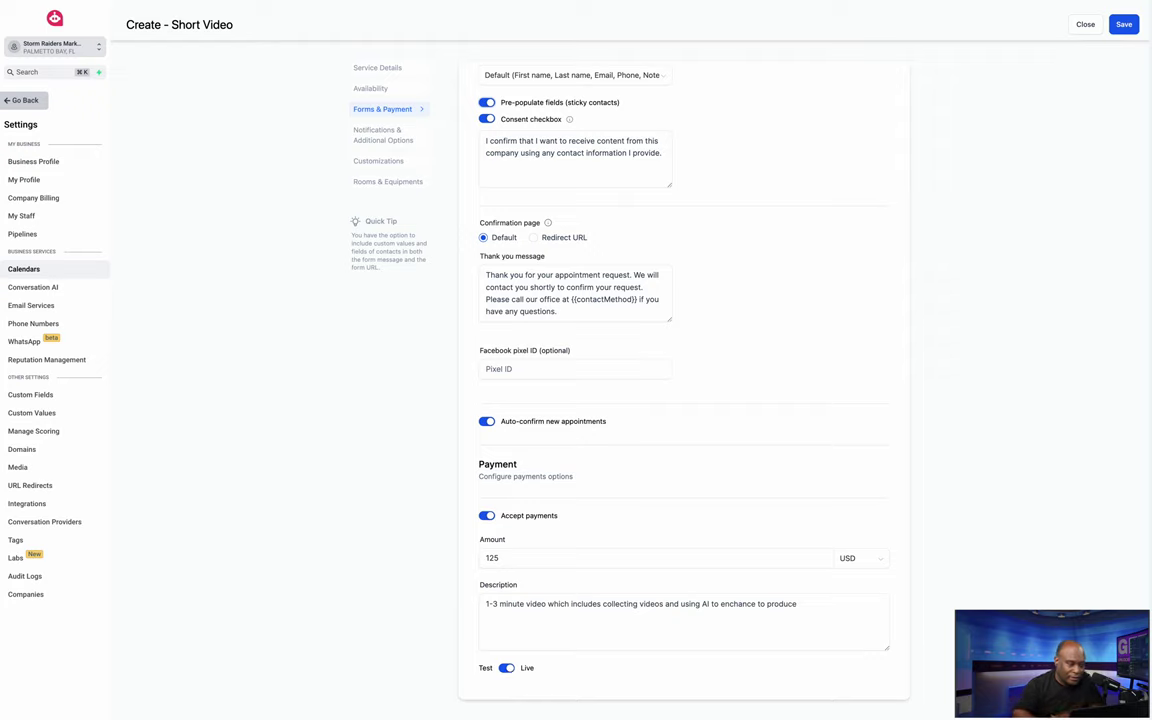
{"action": "left_click", "coordinate": [1136, 38]}
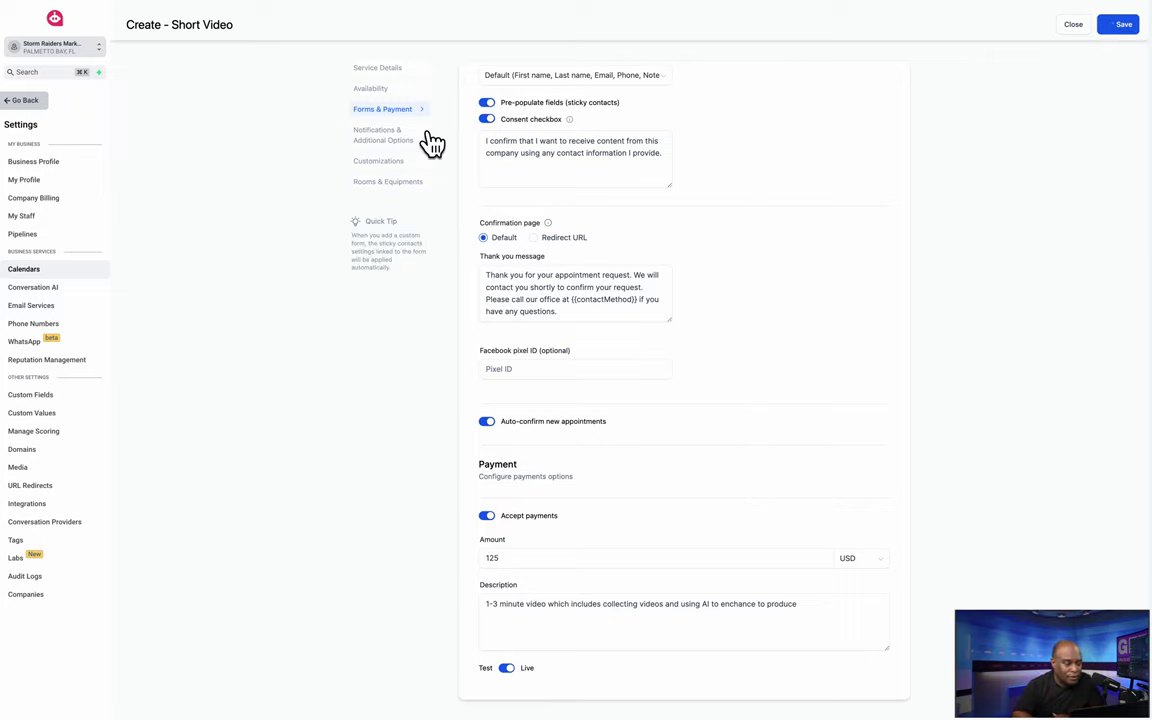
Set the acknowledgement email notification to go to the contact and the assigned staff, leaving additional emails off
{"action": "left_click", "coordinate": [388, 145]}
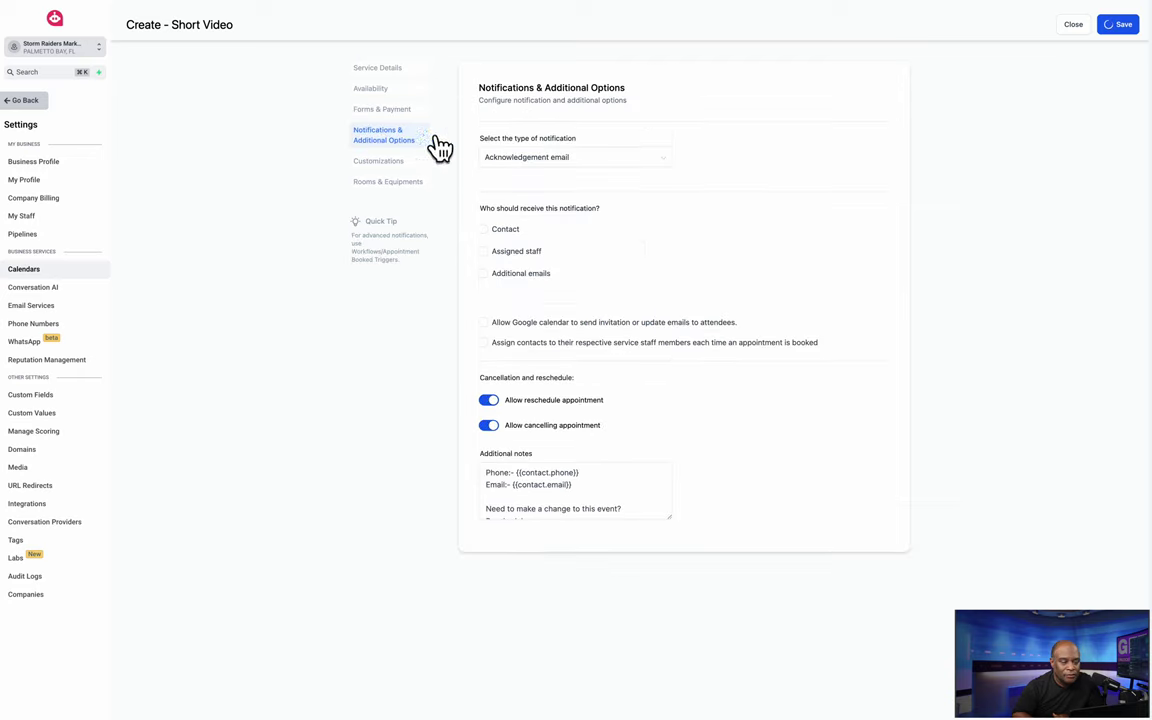
{"action": "left_click", "coordinate": [656, 163]}
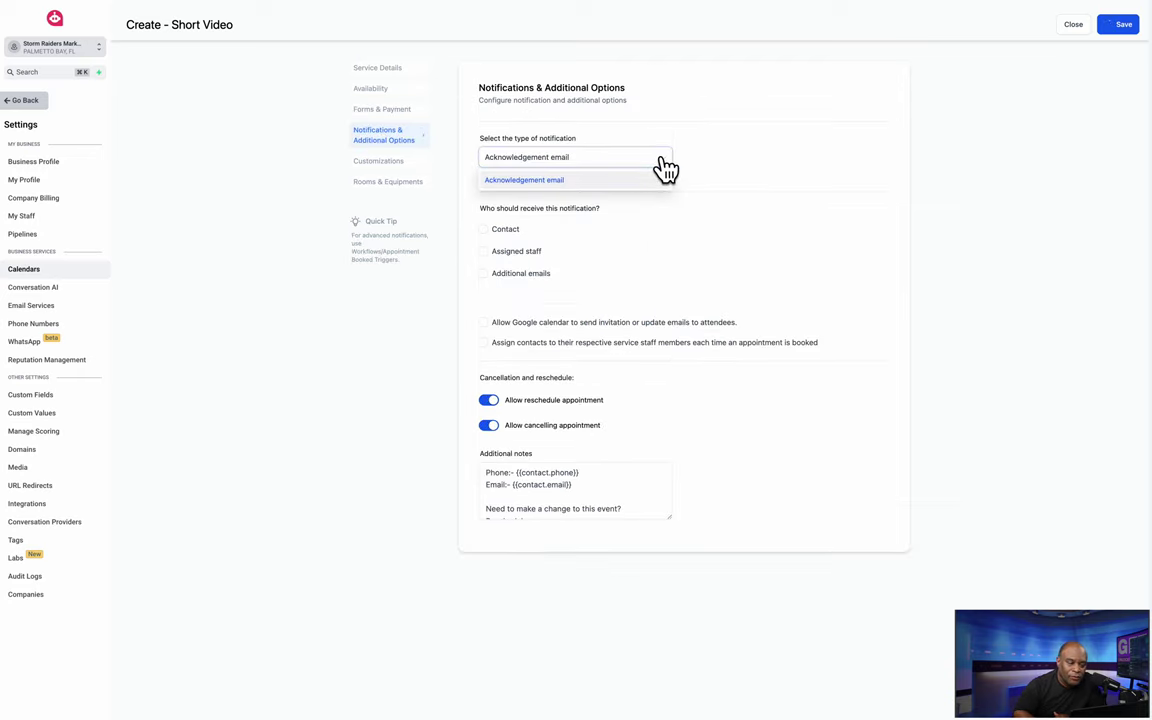
{"action": "left_click", "coordinate": [648, 163]}
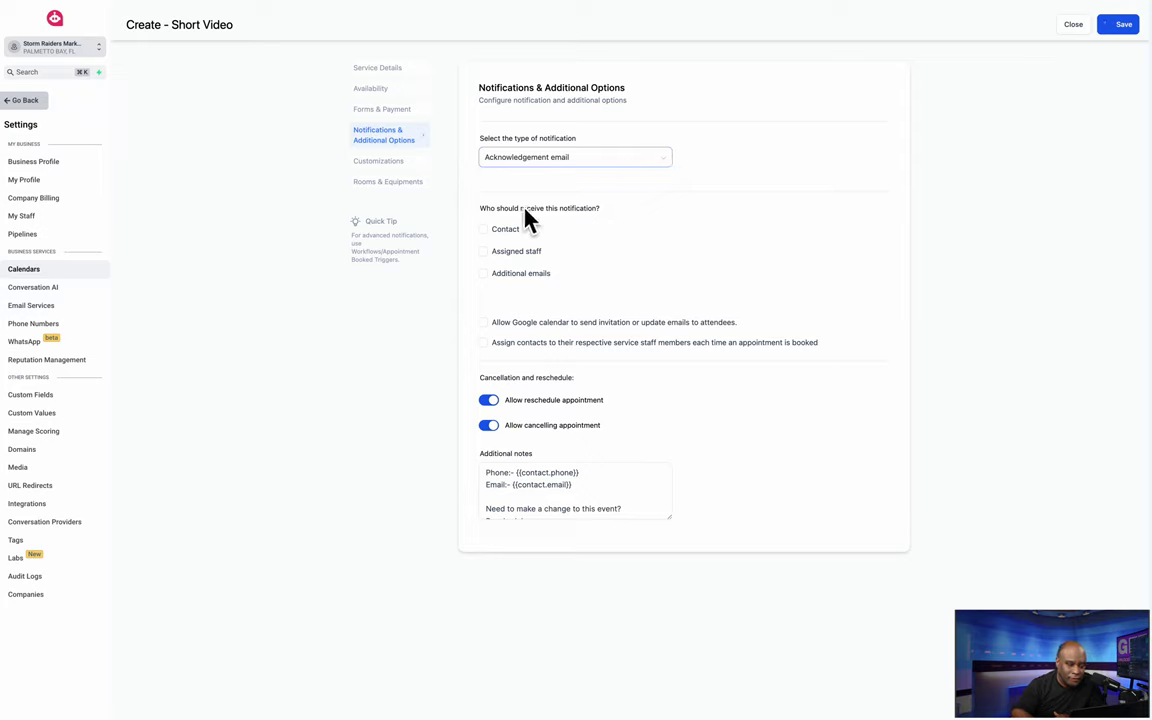
{"action": "left_click", "coordinate": [484, 230]}
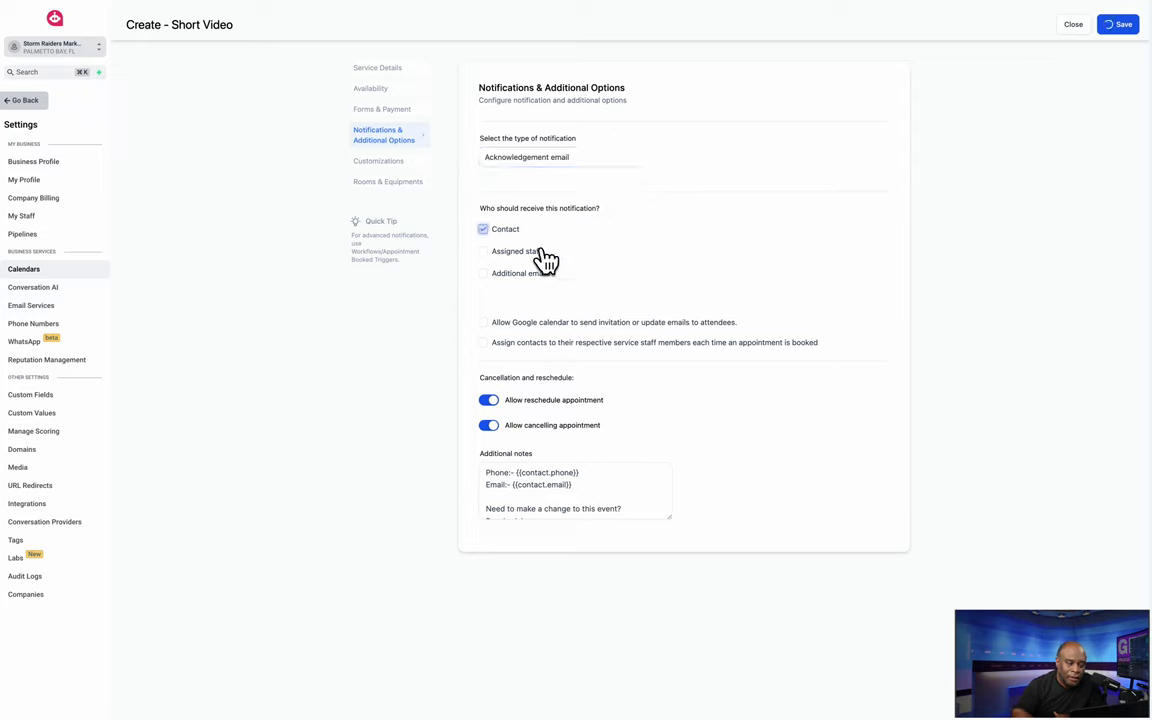
{"action": "left_click", "coordinate": [485, 252]}
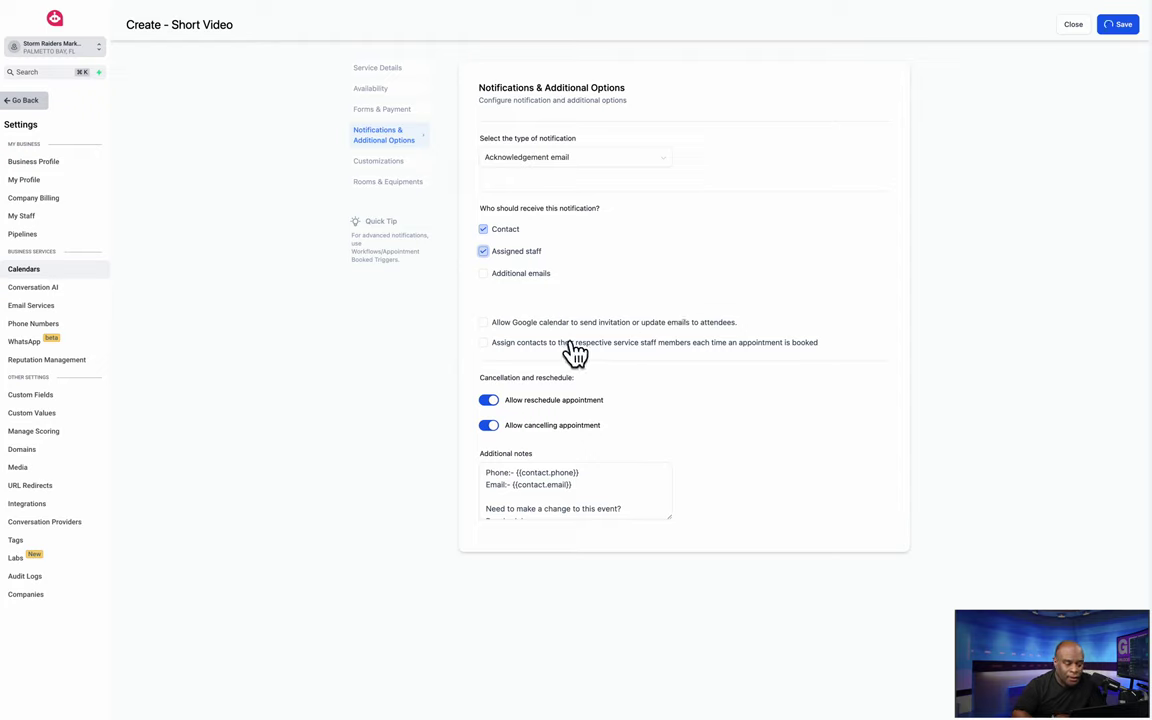
{"action": "left_click", "coordinate": [484, 276]}
{"action": "left_click", "coordinate": [540, 314]}
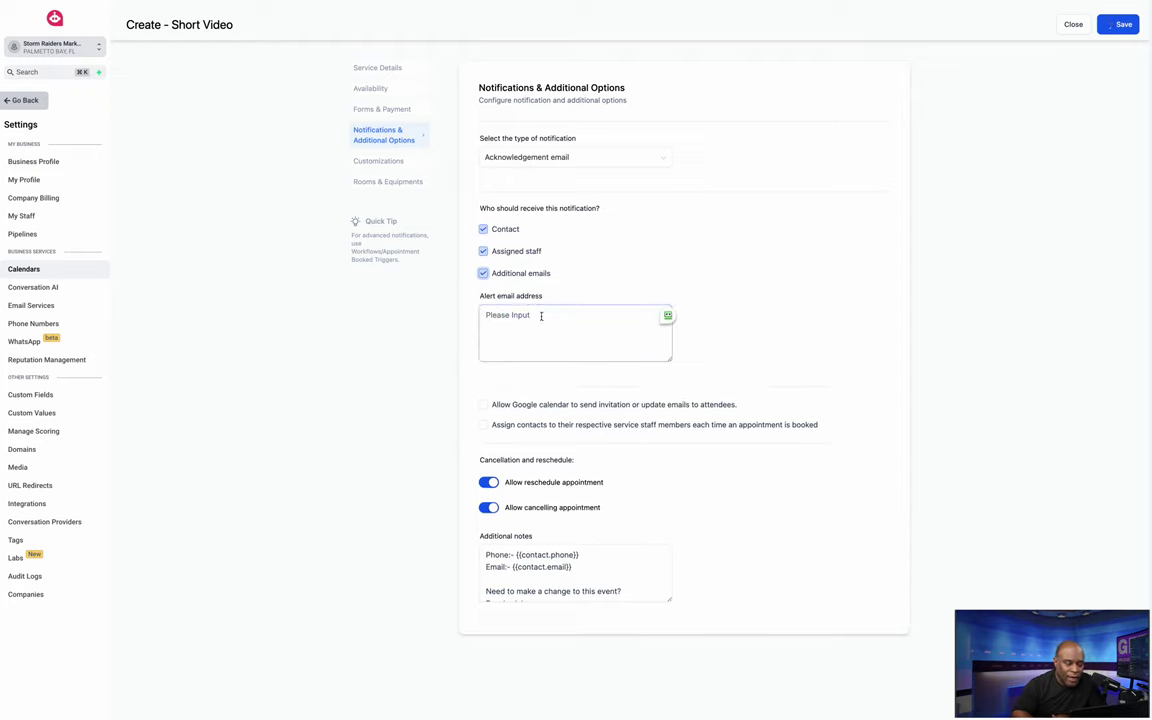
{"action": "left_click", "coordinate": [485, 276]}
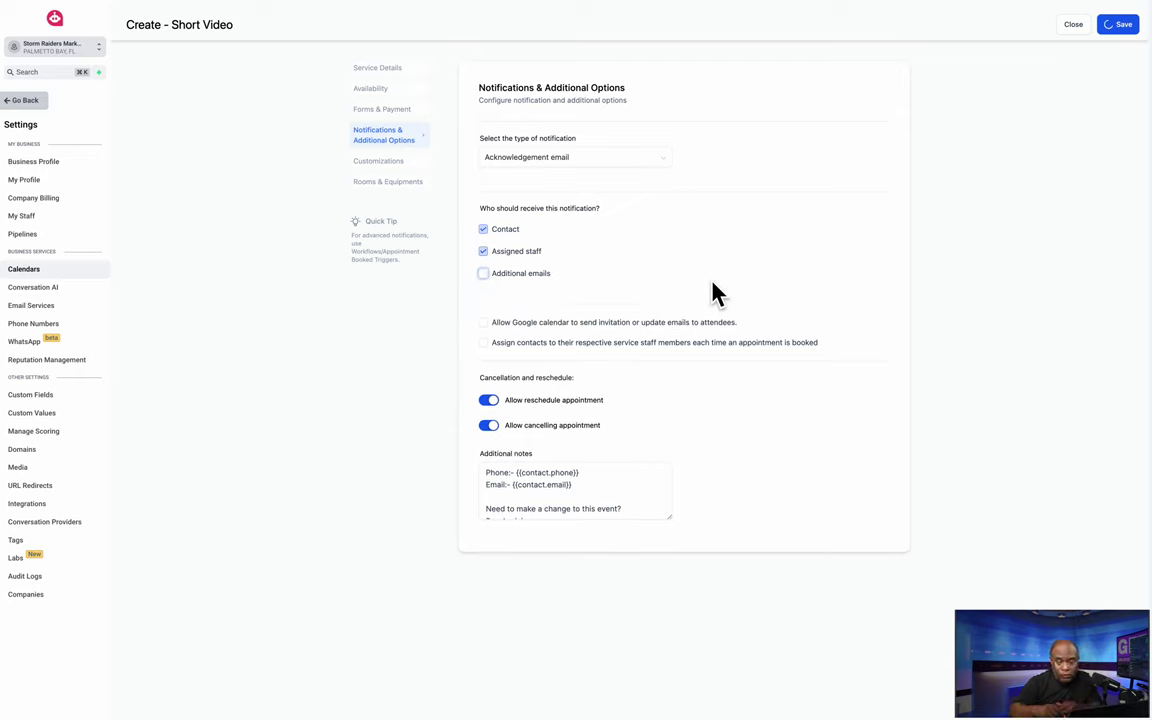
Enable Google calendar invitation emails, assigning contacts to their service staff, and skipping contacts that already have an assigned user
{"action": "left_click", "coordinate": [486, 324]}
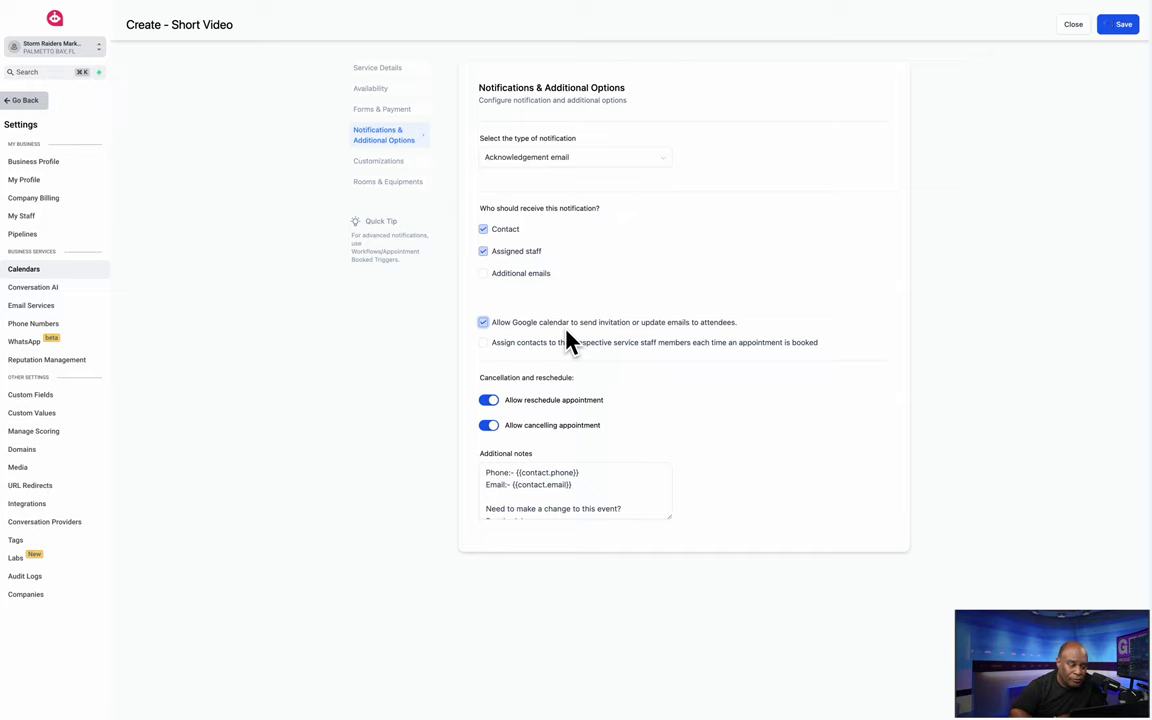
{"action": "left_click", "coordinate": [485, 343]}
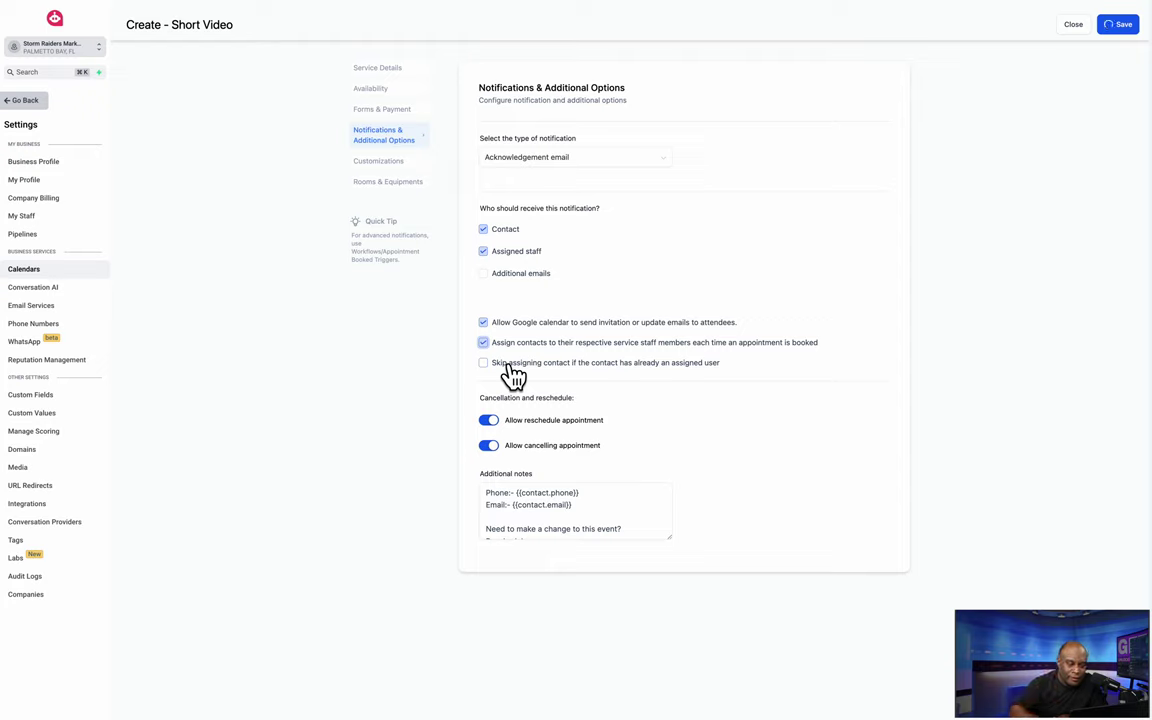
{"action": "left_click", "coordinate": [484, 364]}
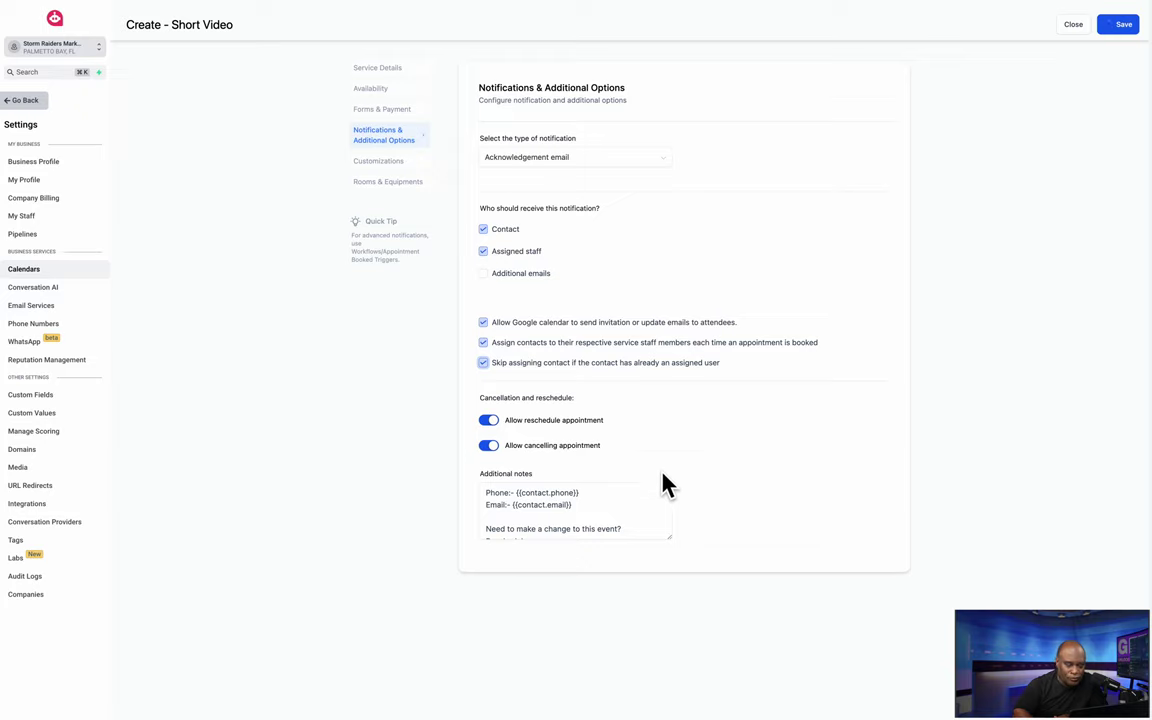
Read through the additional notes of the notification options and save the service calendar
{"action": "scroll", "coordinate": [563, 503], "scroll_direction": "down", "scroll_amount": 5}
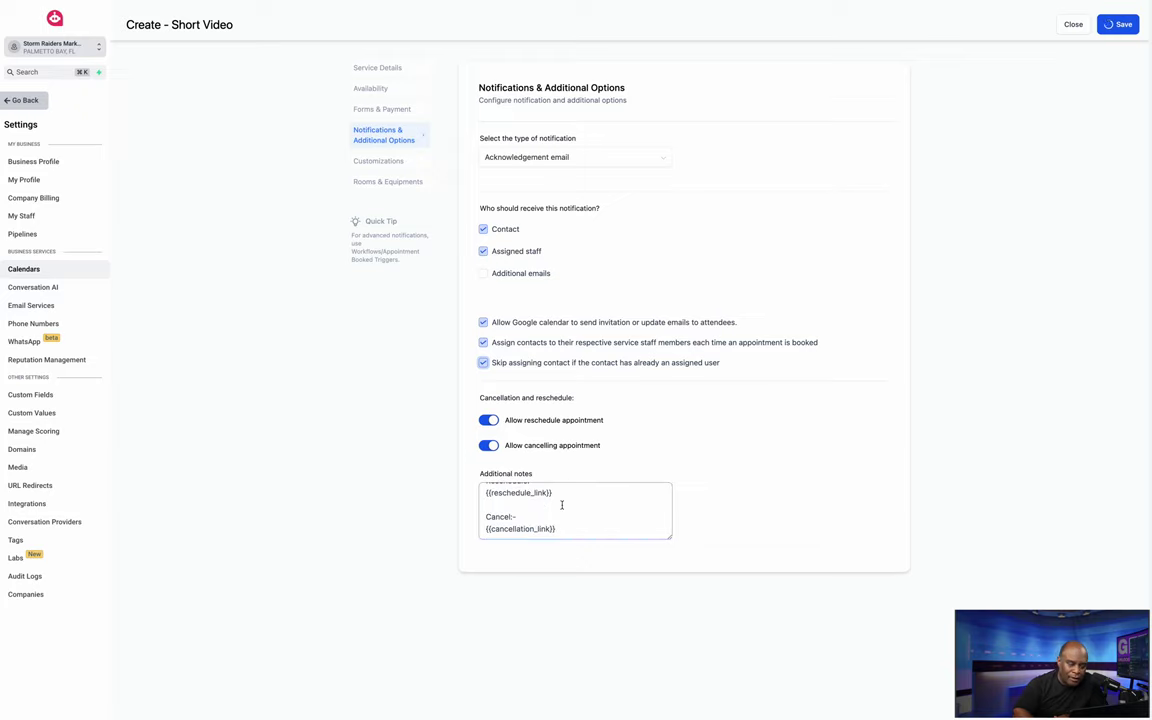
{"action": "scroll", "coordinate": [562, 505], "scroll_direction": "up", "scroll_amount": 5}
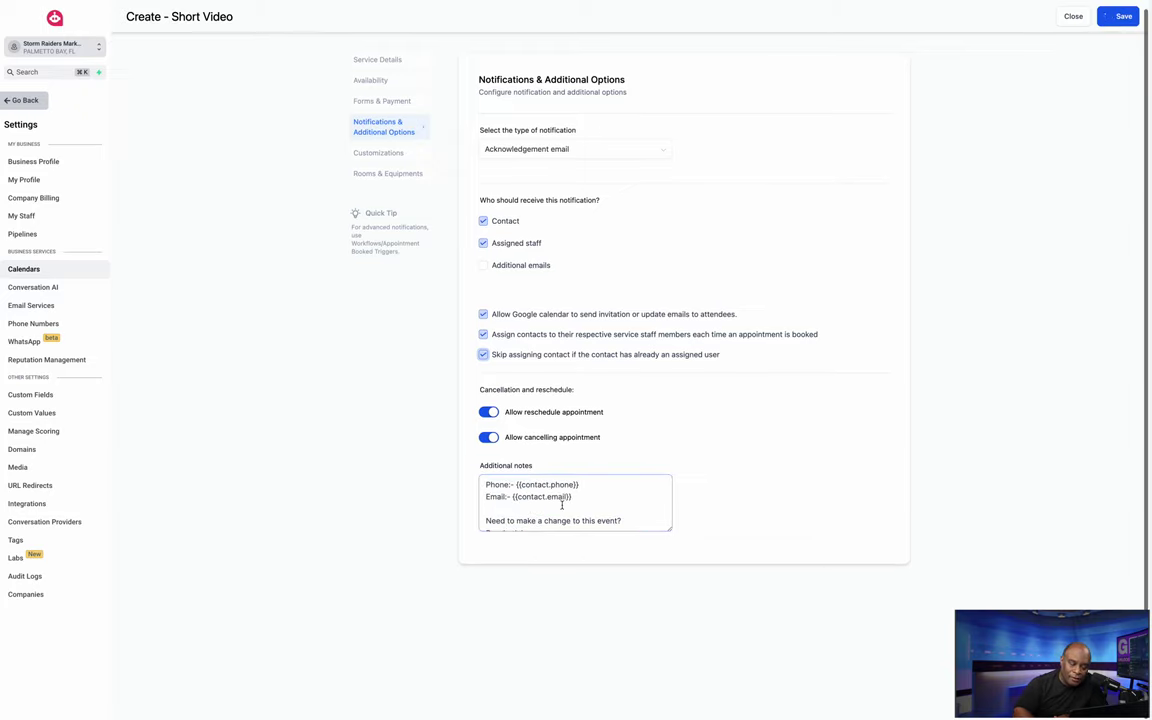
{"action": "scroll", "coordinate": [562, 505], "scroll_direction": "down", "scroll_amount": 5}
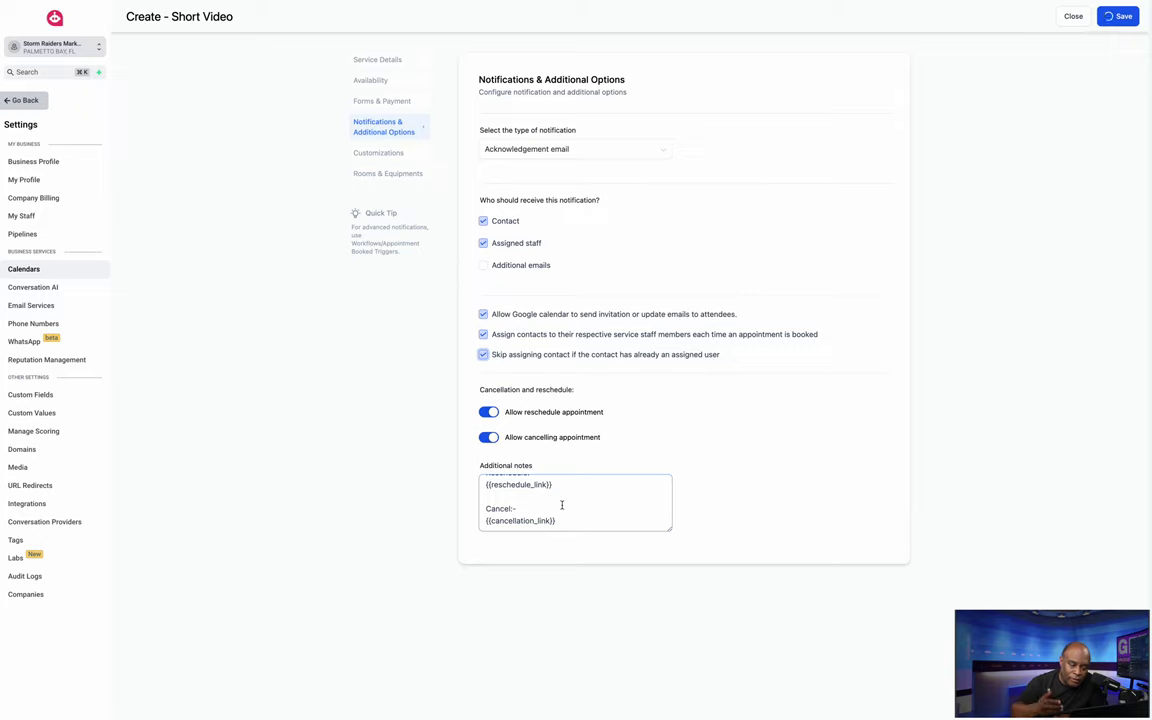
{"action": "left_click", "coordinate": [1120, 18]}
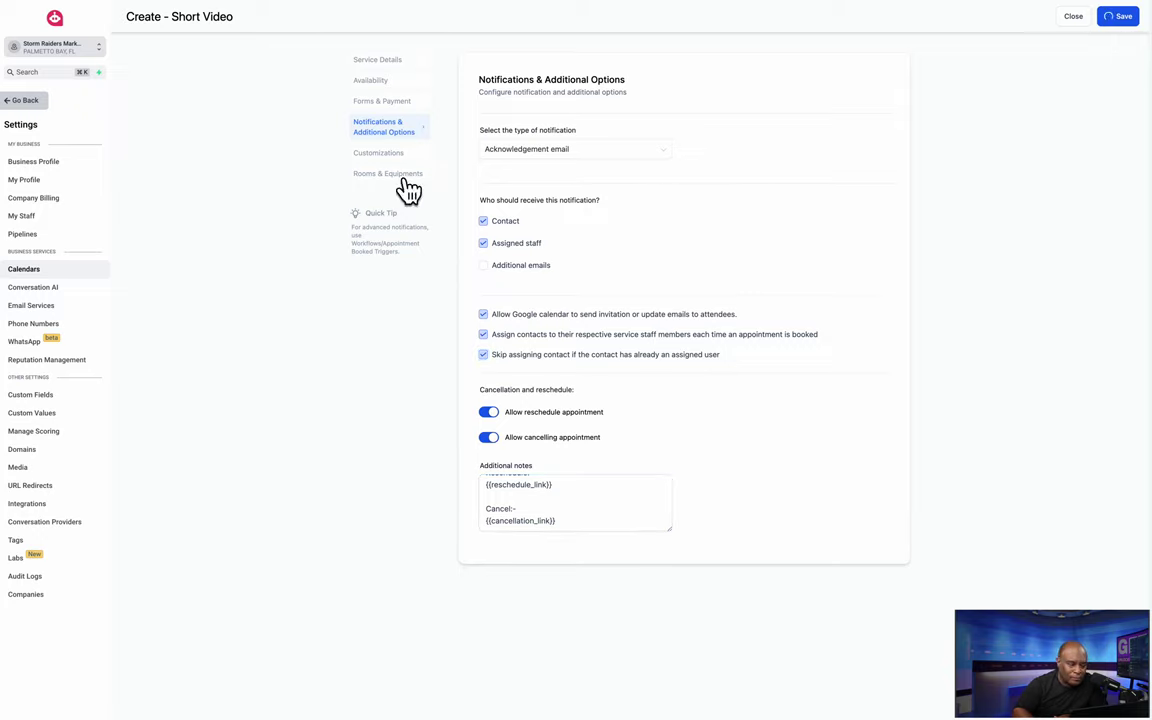
Set the calendar widget's primary color to green #31A673FF in the customizations and save
{"action": "left_click", "coordinate": [378, 154]}
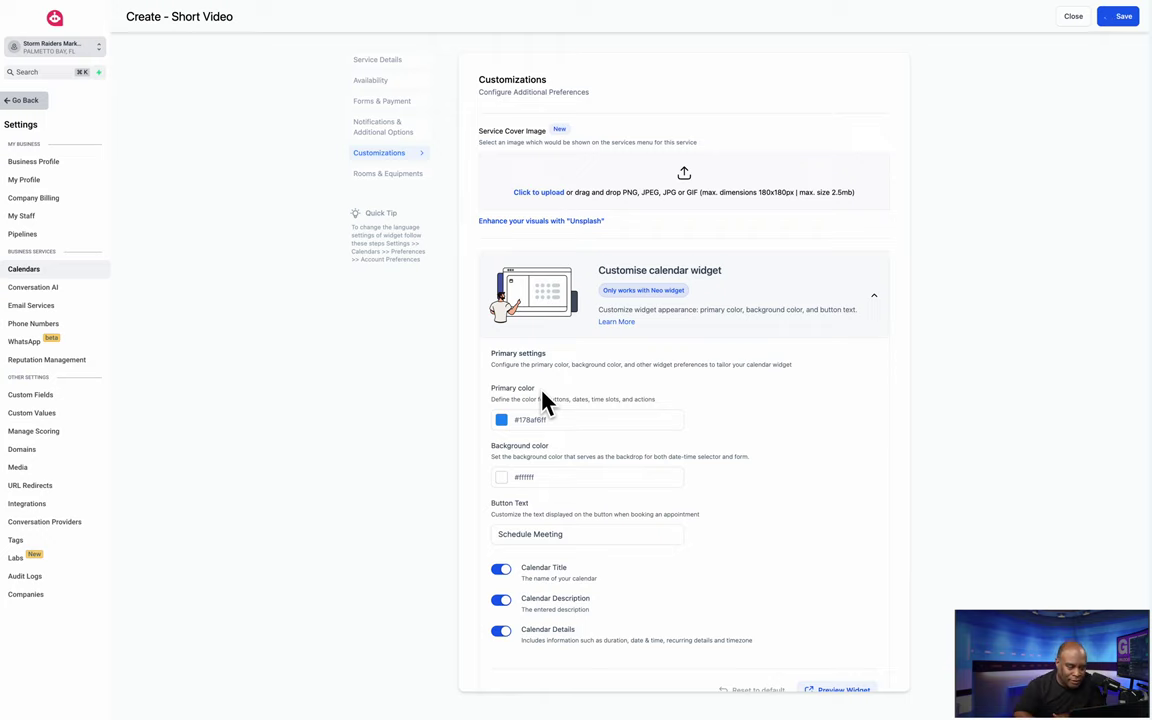
{"action": "left_click", "coordinate": [503, 423]}
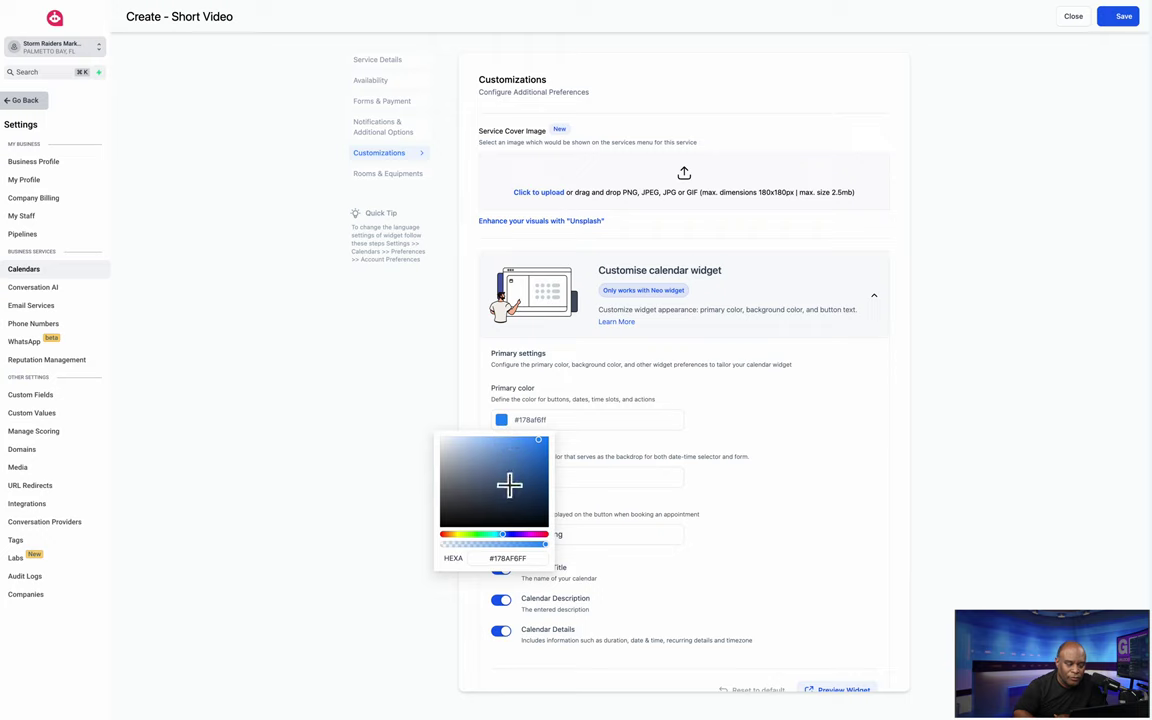
{"action": "left_click", "coordinate": [487, 535]}
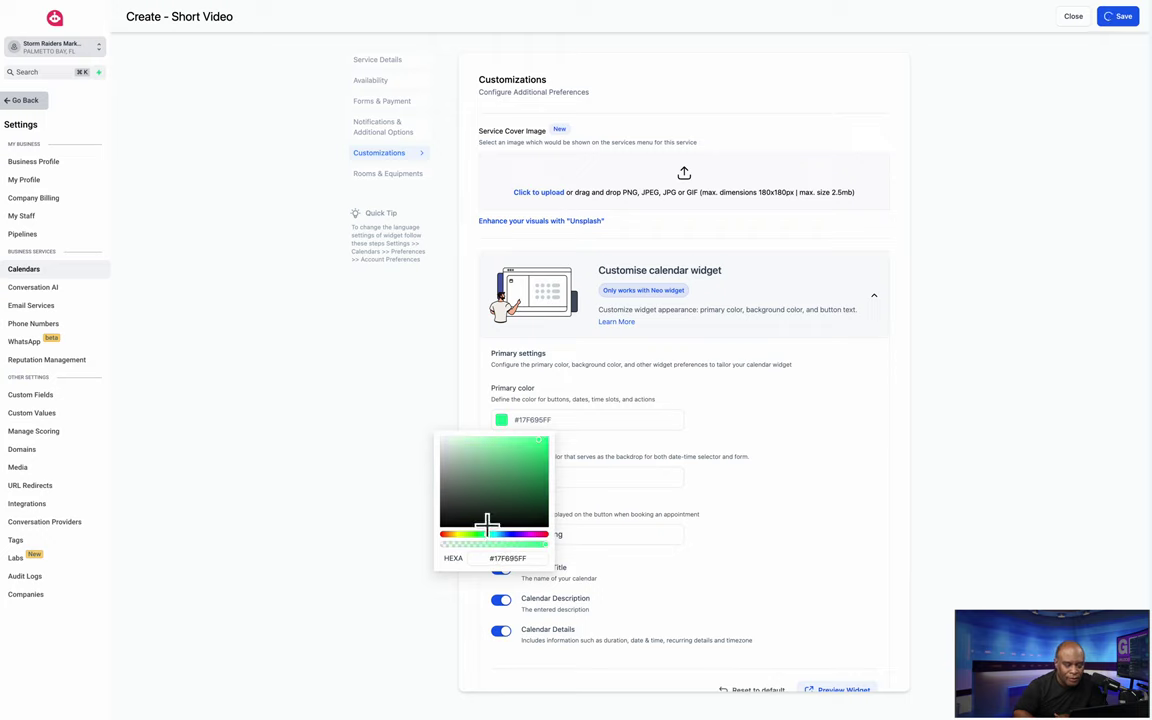
{"action": "left_click", "coordinate": [516, 468]}
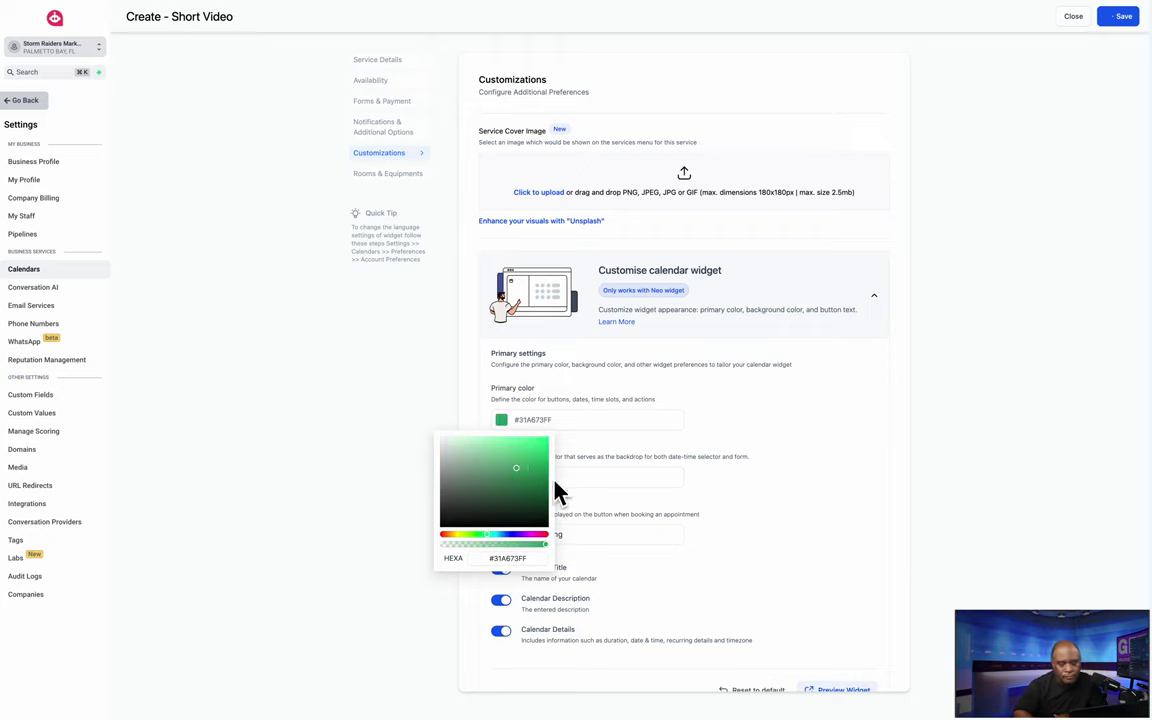
{"action": "left_click", "coordinate": [638, 458]}
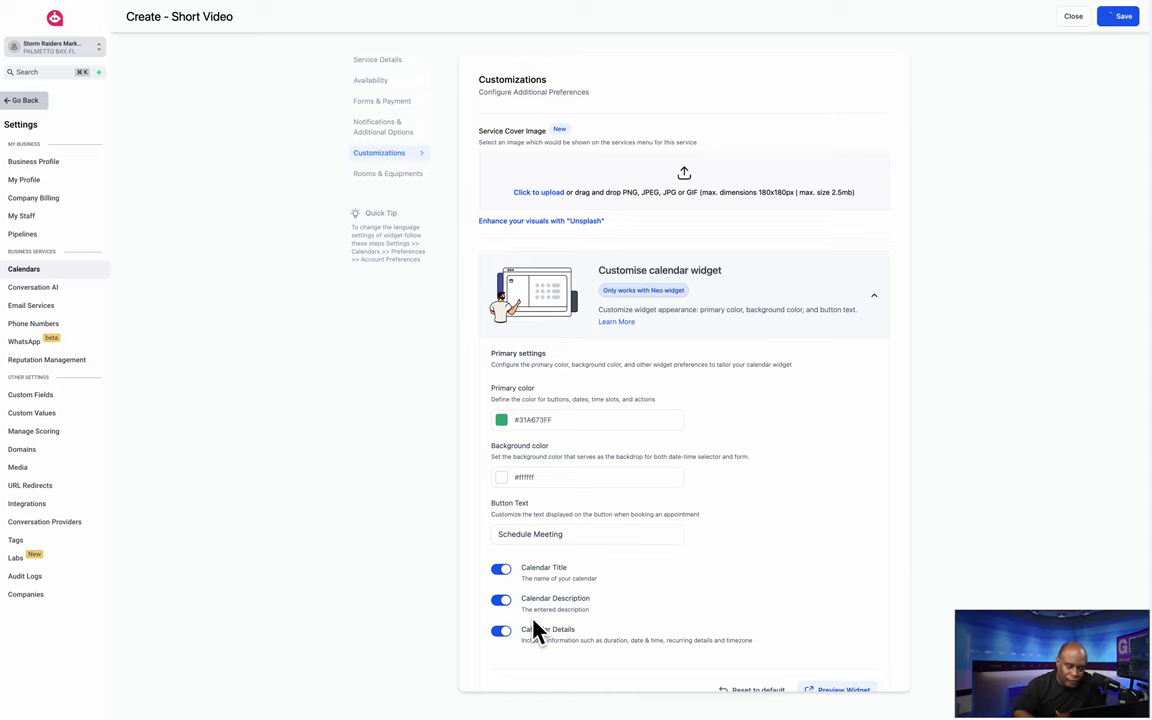
{"action": "scroll", "coordinate": [743, 627], "scroll_direction": "down", "scroll_amount": 3}
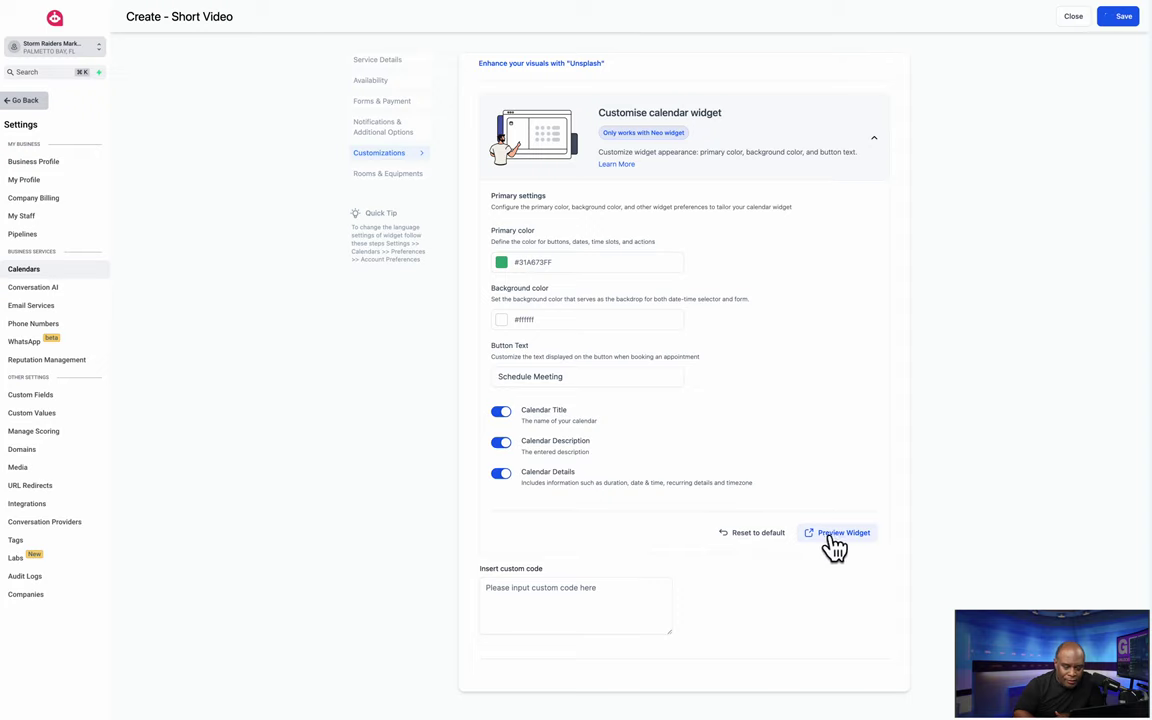
{"action": "left_click", "coordinate": [1119, 18]}
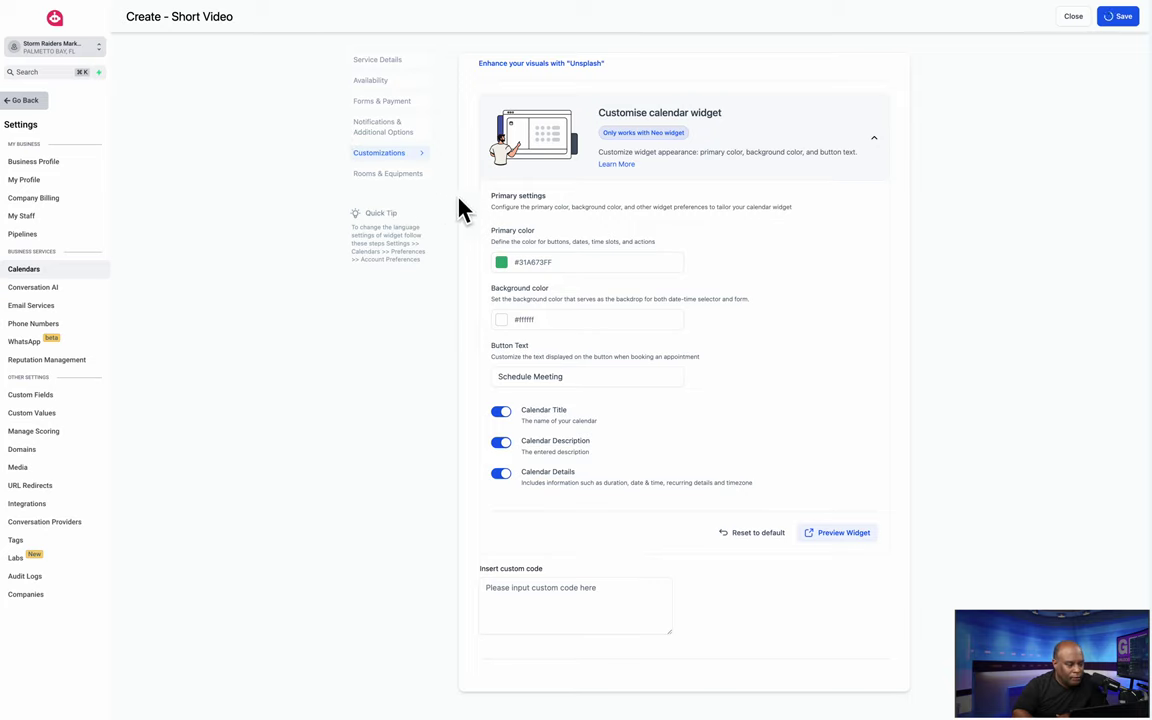
Check the rooms and equipment settings of the service and save the calendar again
{"action": "left_click", "coordinate": [388, 178]}
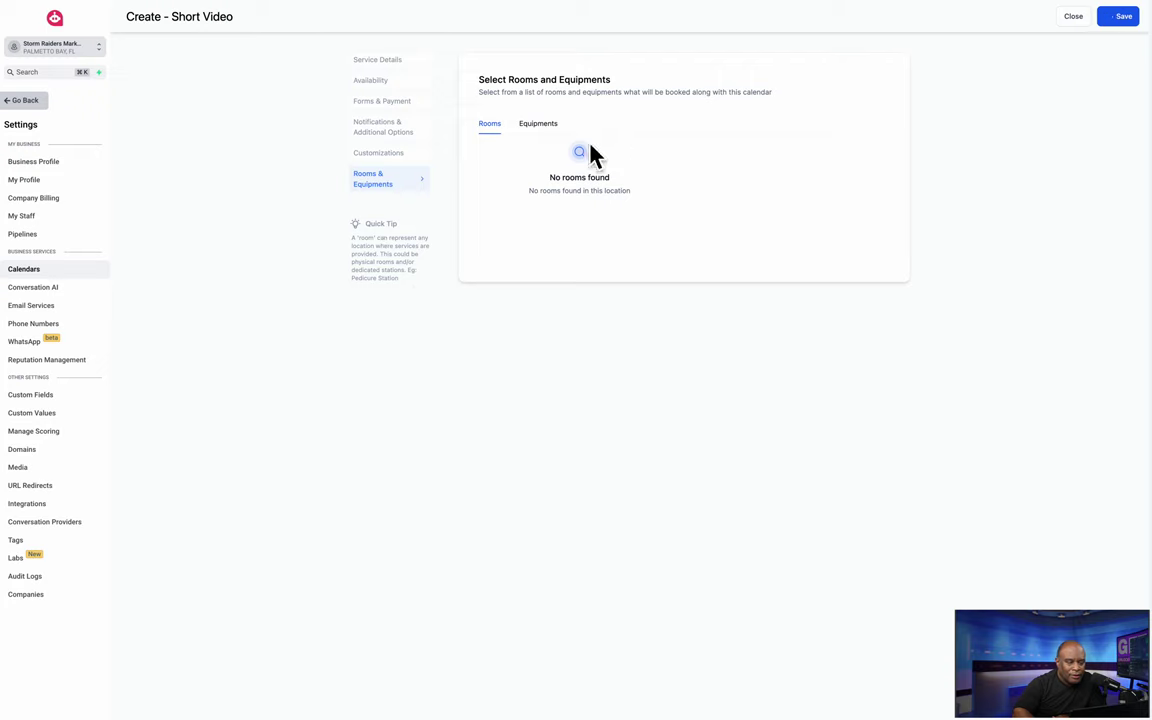
{"action": "left_click", "coordinate": [1120, 18]}
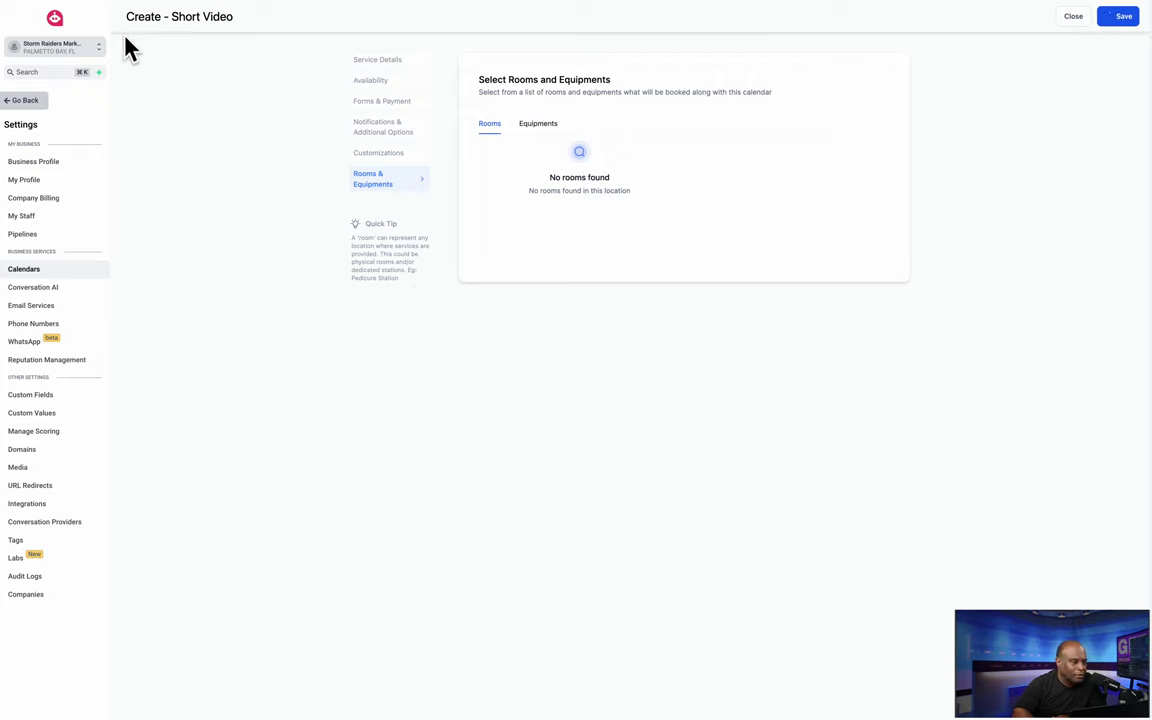
{"action": "left_click", "coordinate": [1120, 18]}
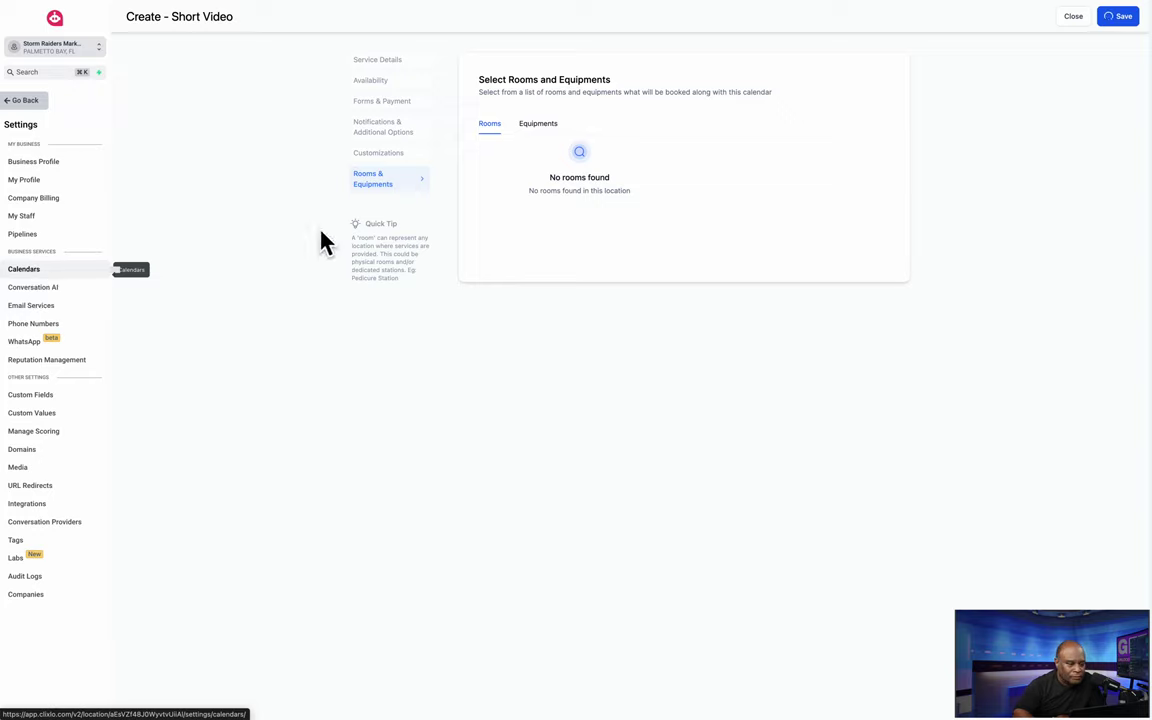
Reload the calendar settings page in the browser
{"action": "scroll", "coordinate": [586, 188], "scroll_direction": "up", "scroll_amount": 1}
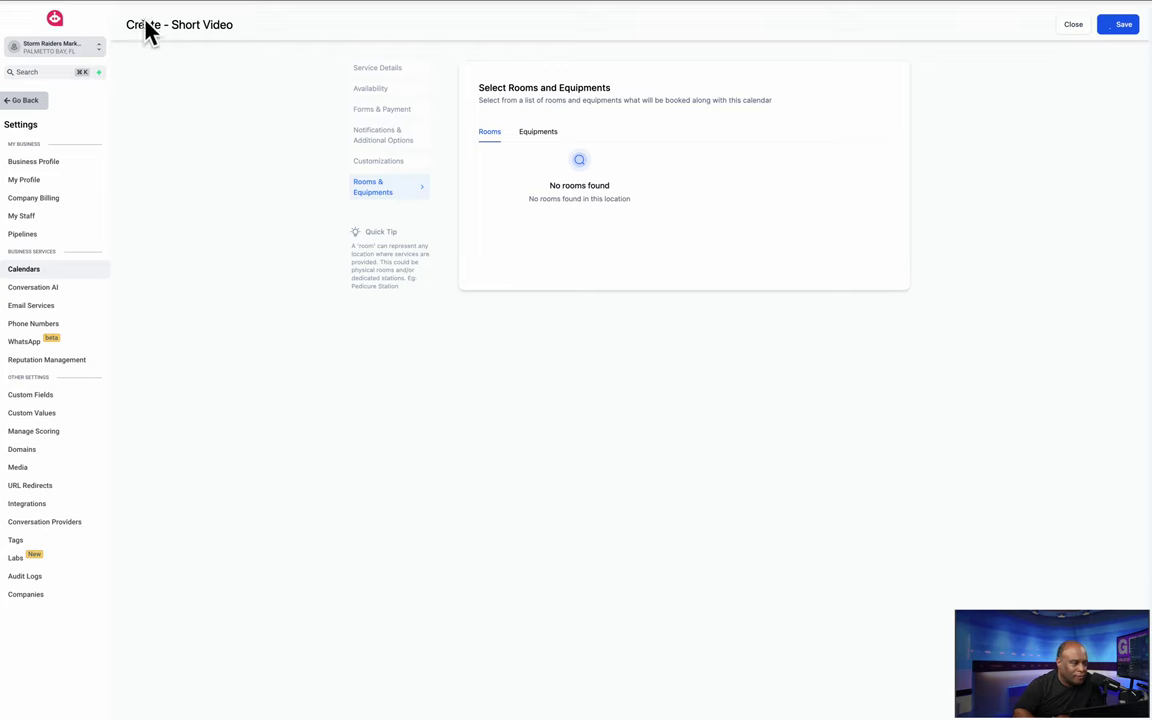
{"action": "mouse_move", "coordinate": [103, 8]}
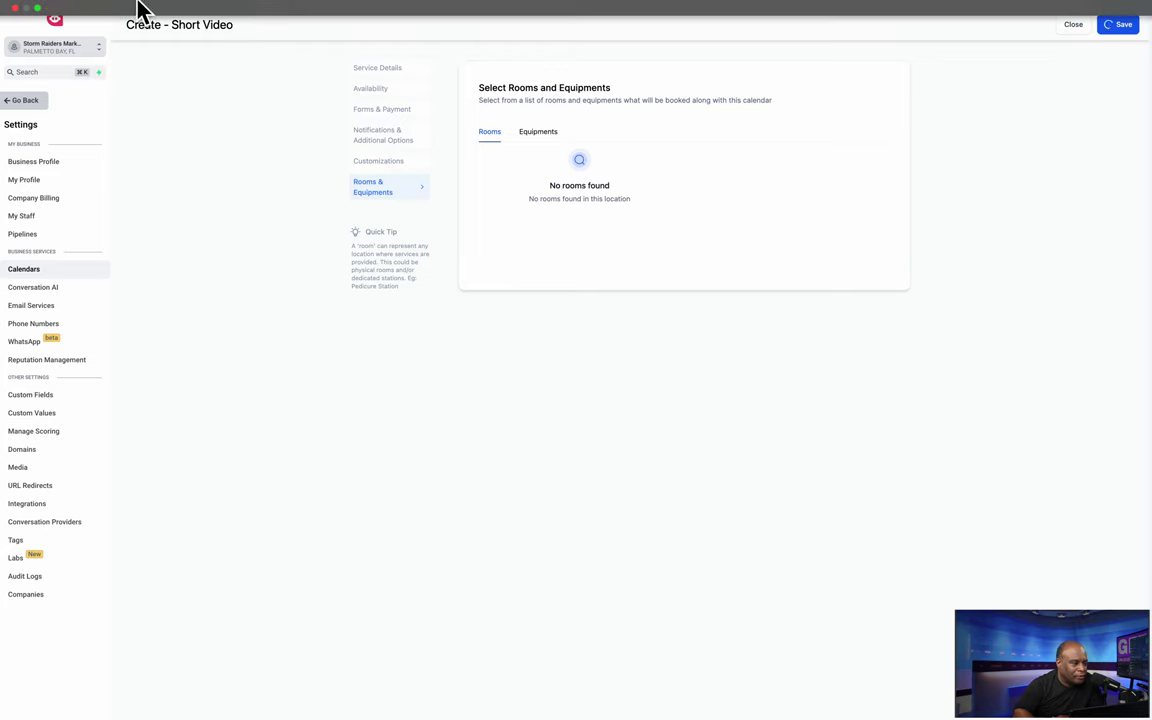
{"action": "left_click", "coordinate": [108, 6]}
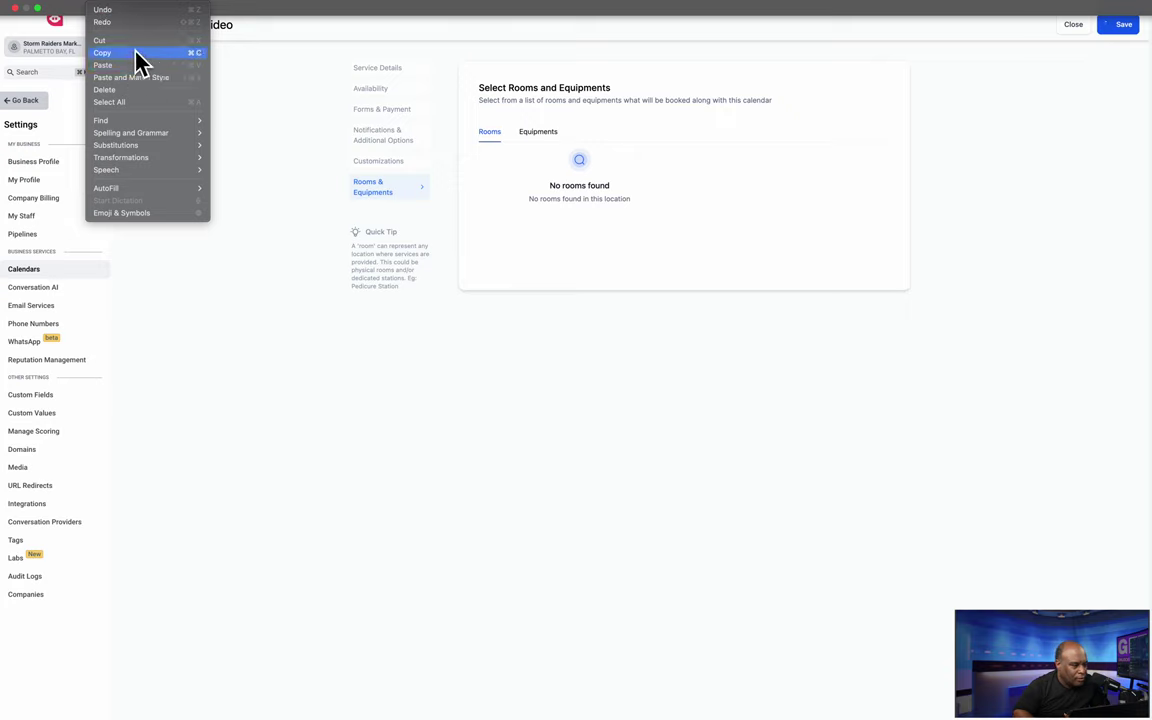
{"action": "mouse_move", "coordinate": [123, 10]}
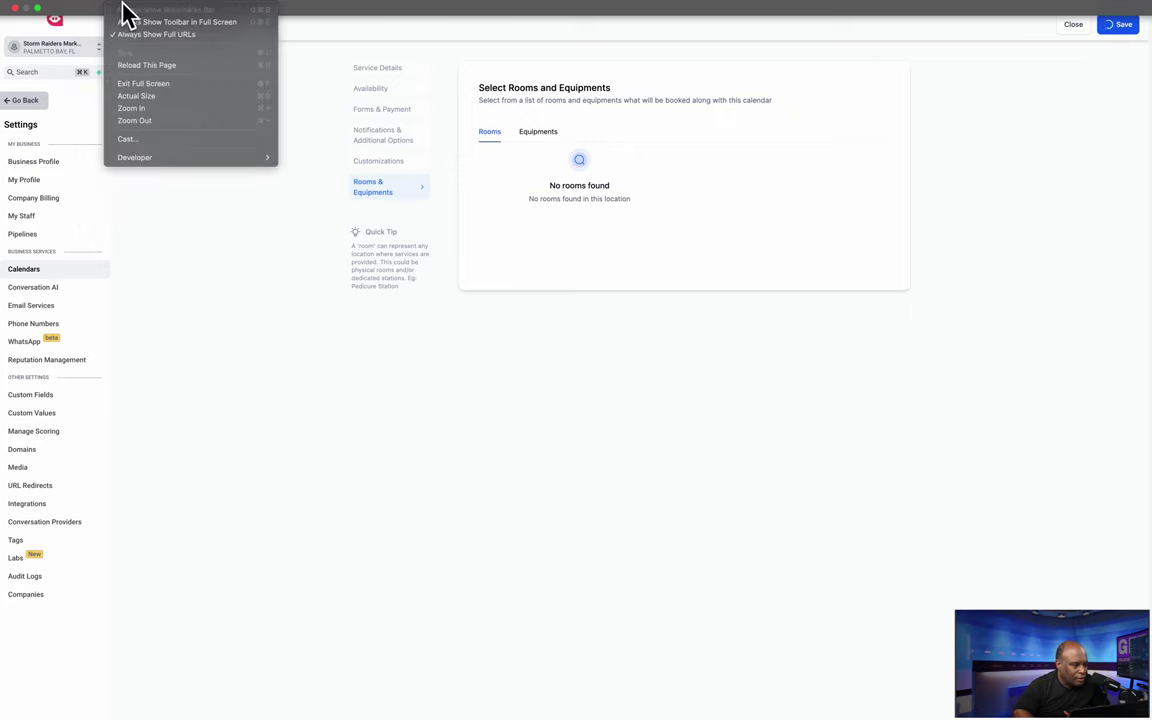
{"action": "left_click", "coordinate": [136, 64]}
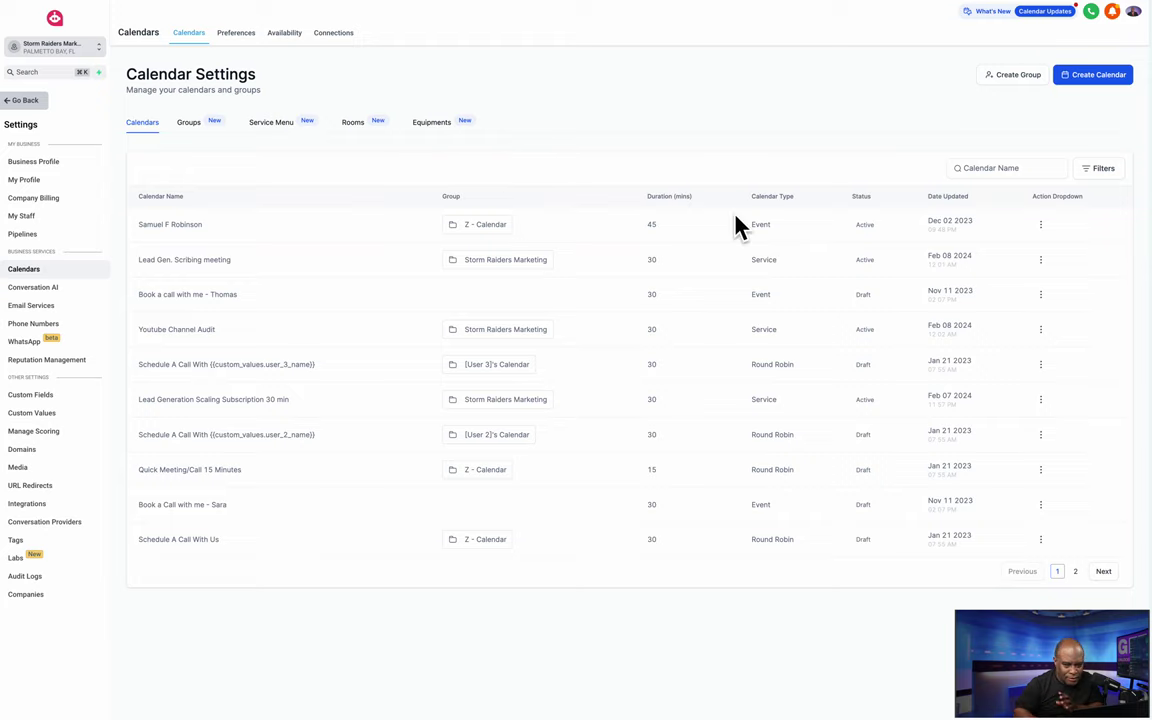
Search the calendars for "ala", and check the groups and the full calendar list
{"action": "left_click", "coordinate": [986, 168]}
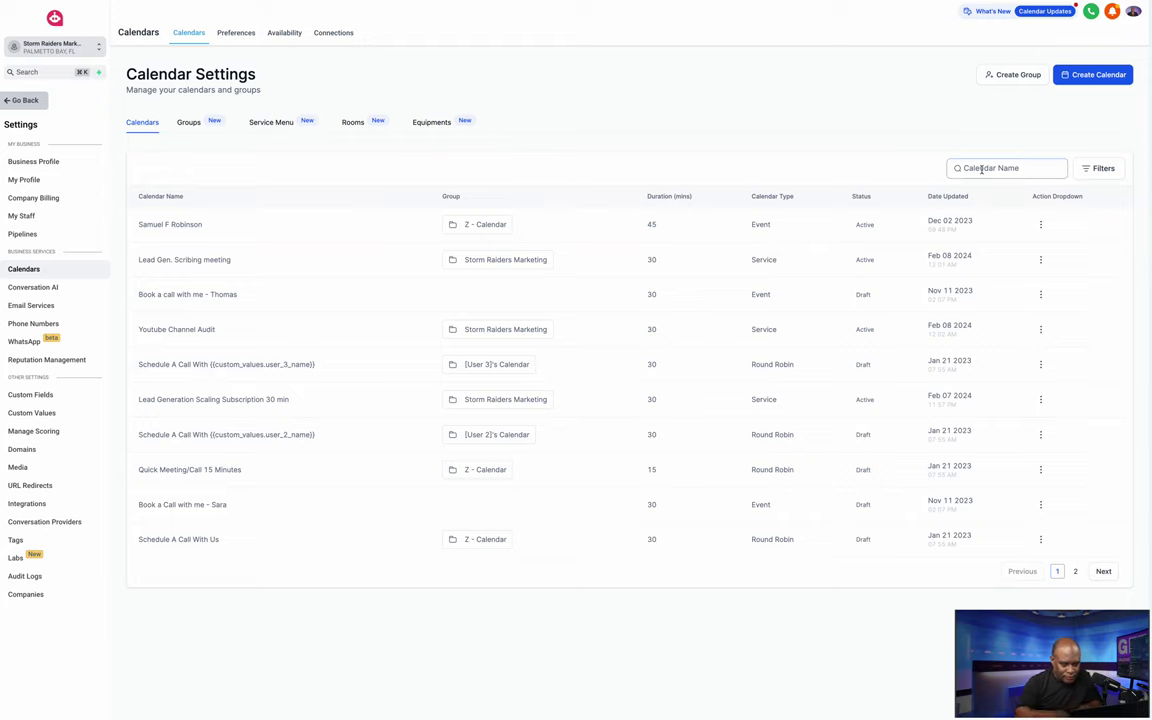
{"action": "type", "text": "ala"}
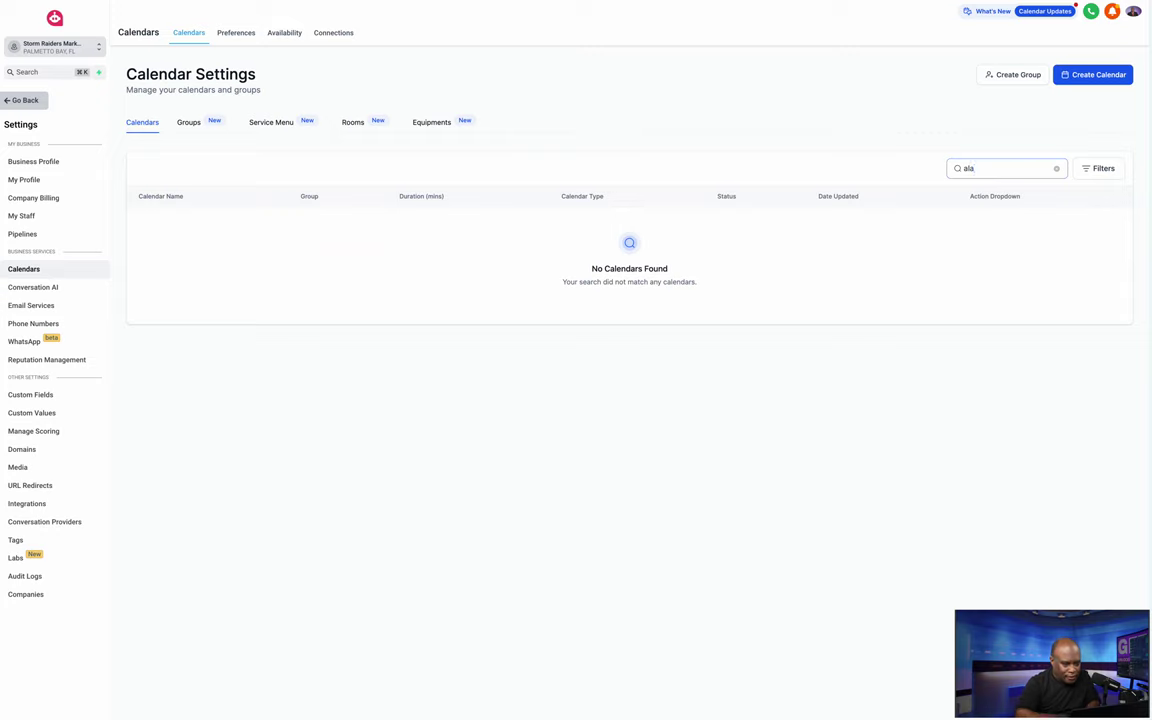
{"action": "left_click", "coordinate": [192, 125]}
{"action": "left_click", "coordinate": [145, 126]}
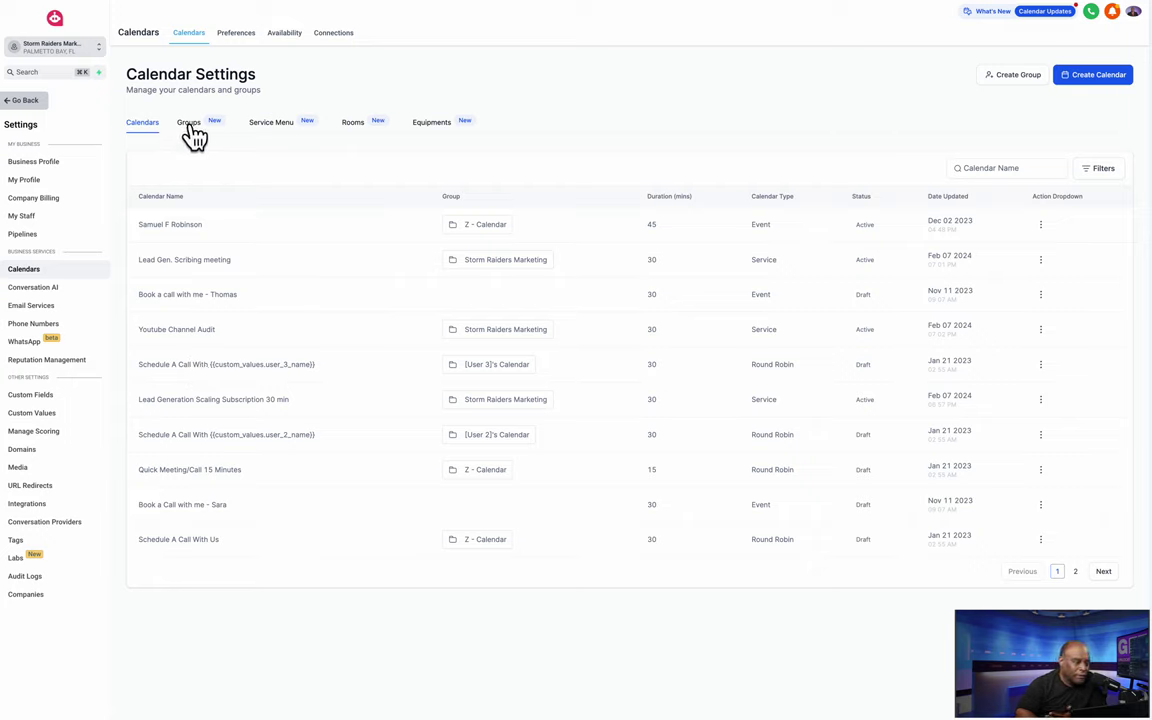
Check the service menus and groups, and show the available actions for the "Storm Raiders Marketing Media Ads" service menu
{"action": "left_click", "coordinate": [268, 126]}
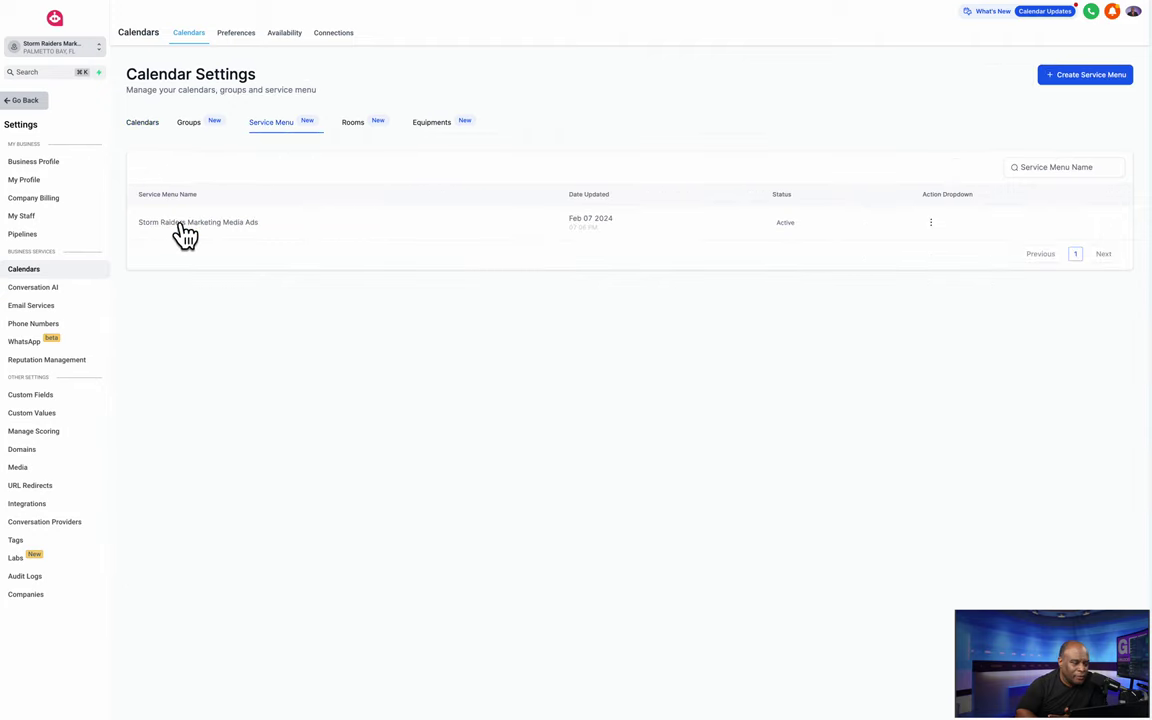
{"action": "left_click", "coordinate": [192, 130]}
{"action": "left_click", "coordinate": [283, 125]}
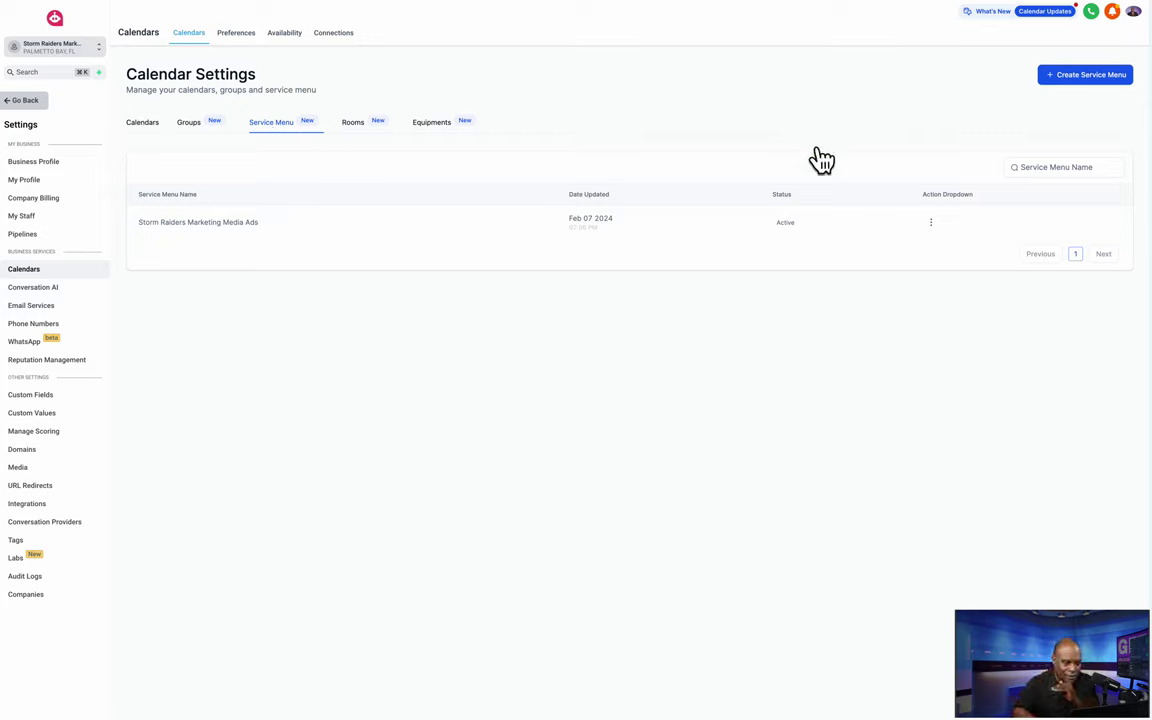
{"action": "left_click", "coordinate": [931, 225]}
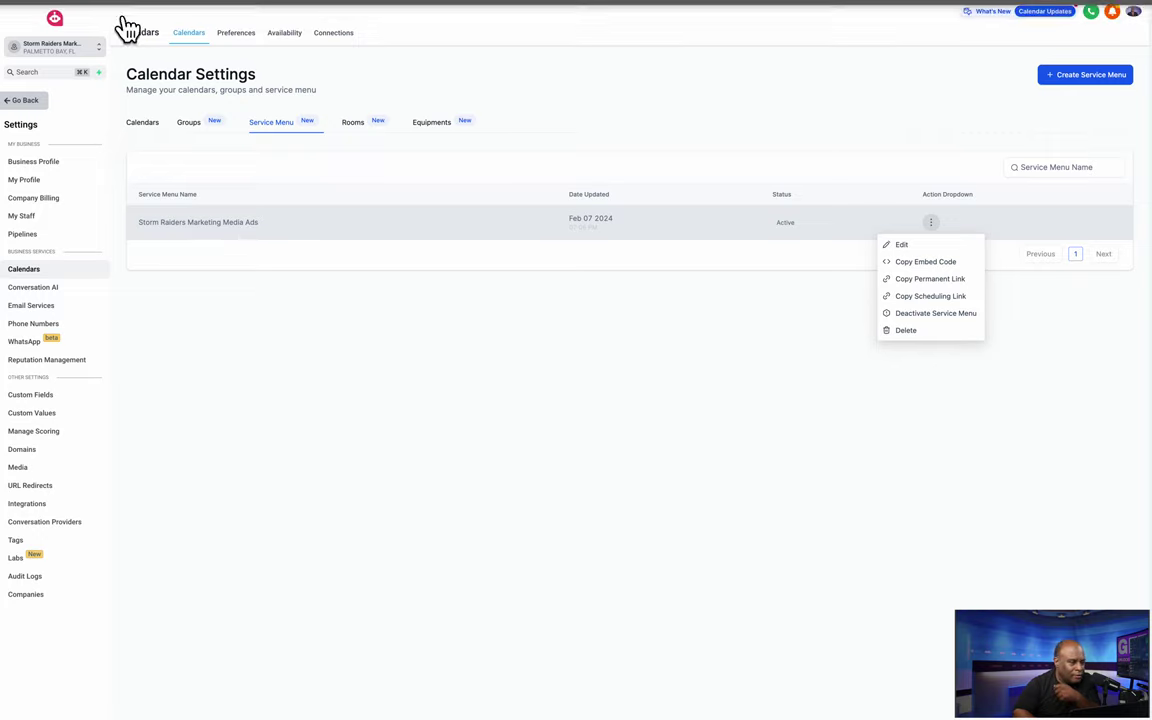
Copy the scheduling link of the "Storm Raiders Marketing Media Ads" service menu and open it in a new browser window
{"action": "left_click", "coordinate": [916, 298]}
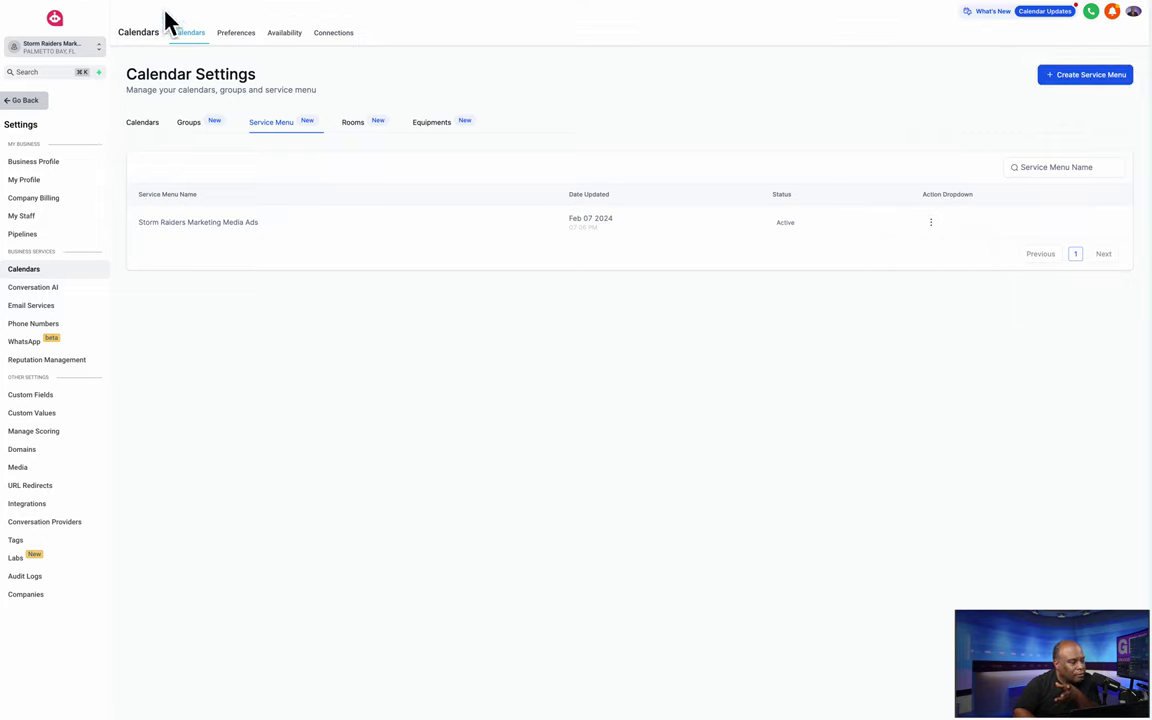
{"action": "left_click", "coordinate": [81, 6]}
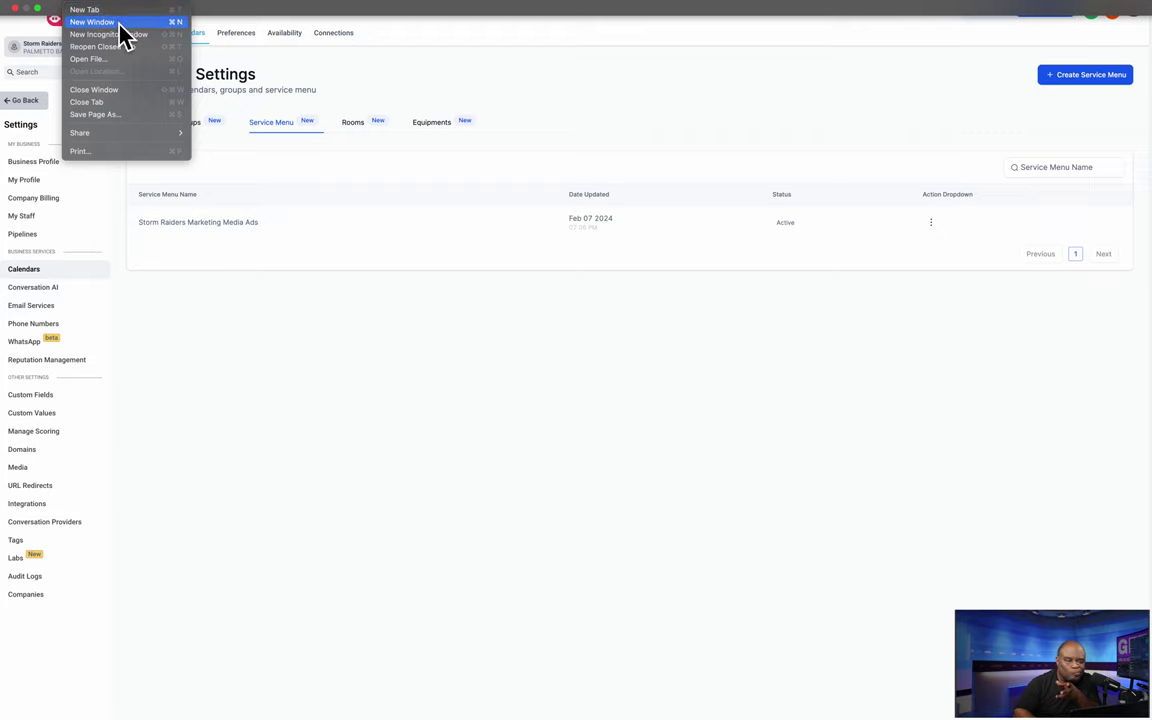
{"action": "left_click", "coordinate": [120, 24]}
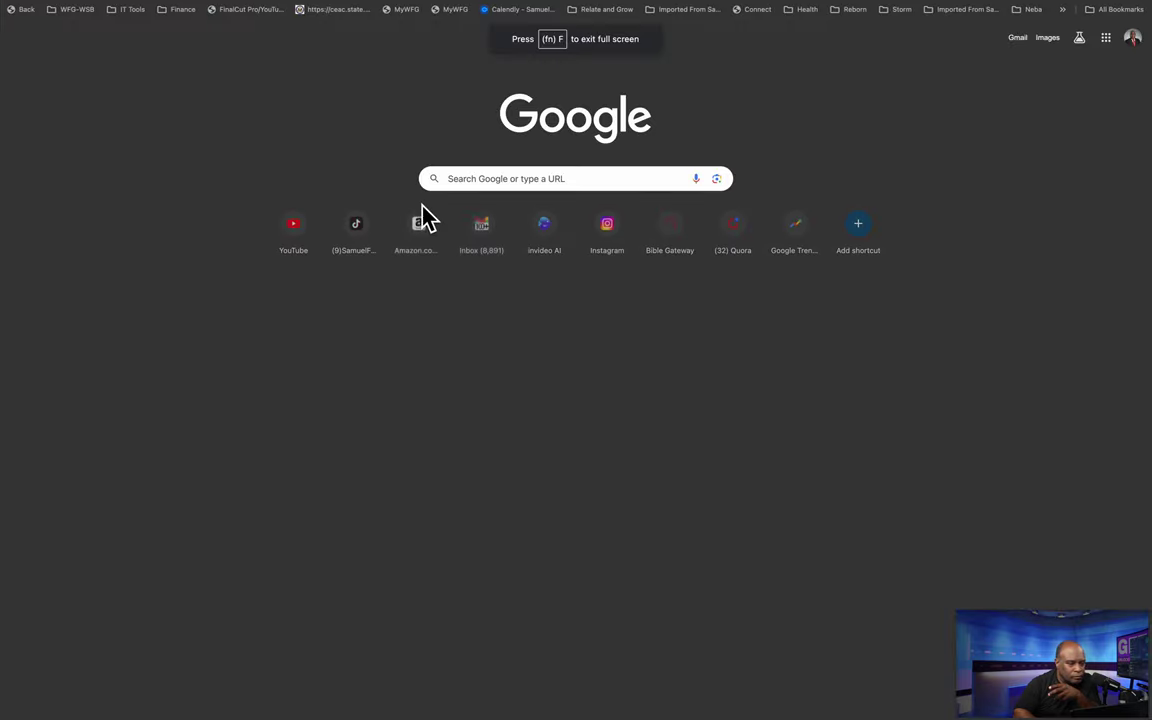
{"action": "left_click", "coordinate": [484, 179]}
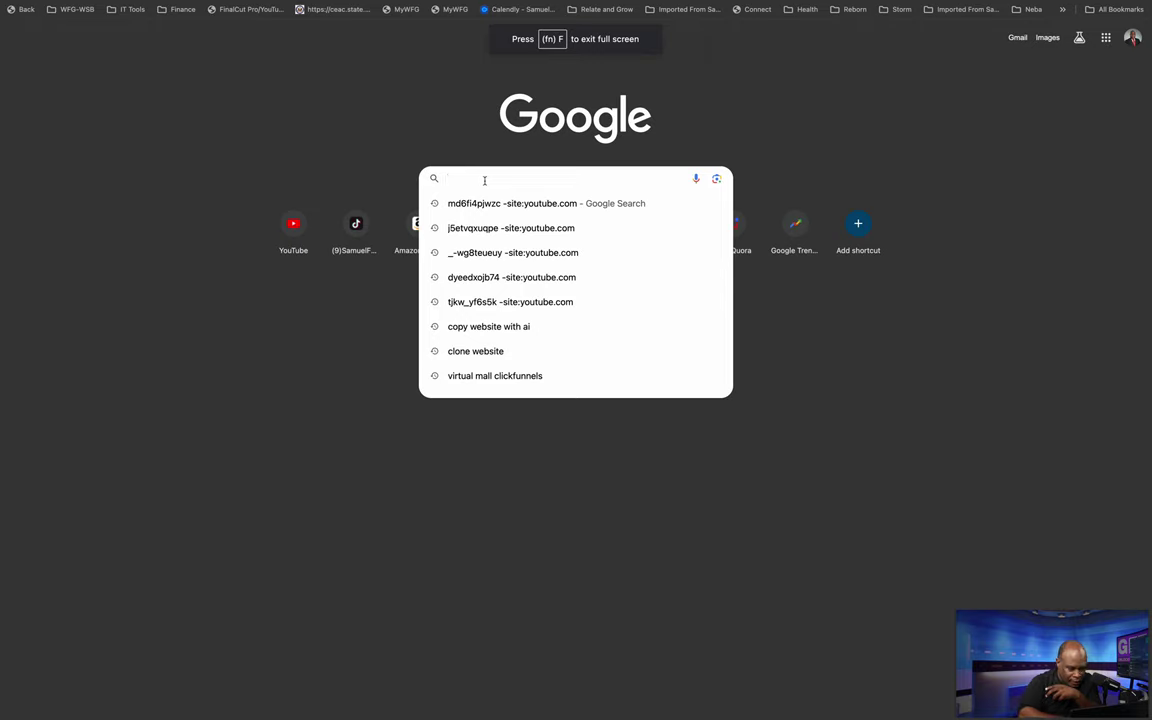
{"action": "key", "text": "super+v"}
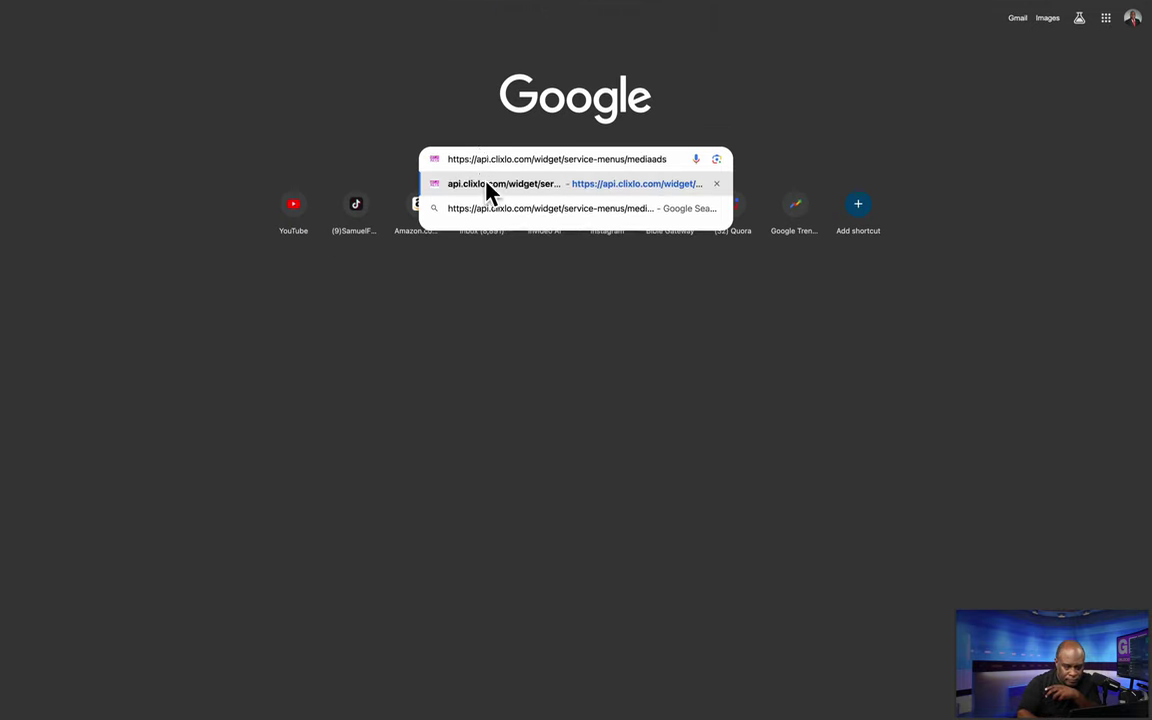
{"action": "left_click", "coordinate": [488, 188]}
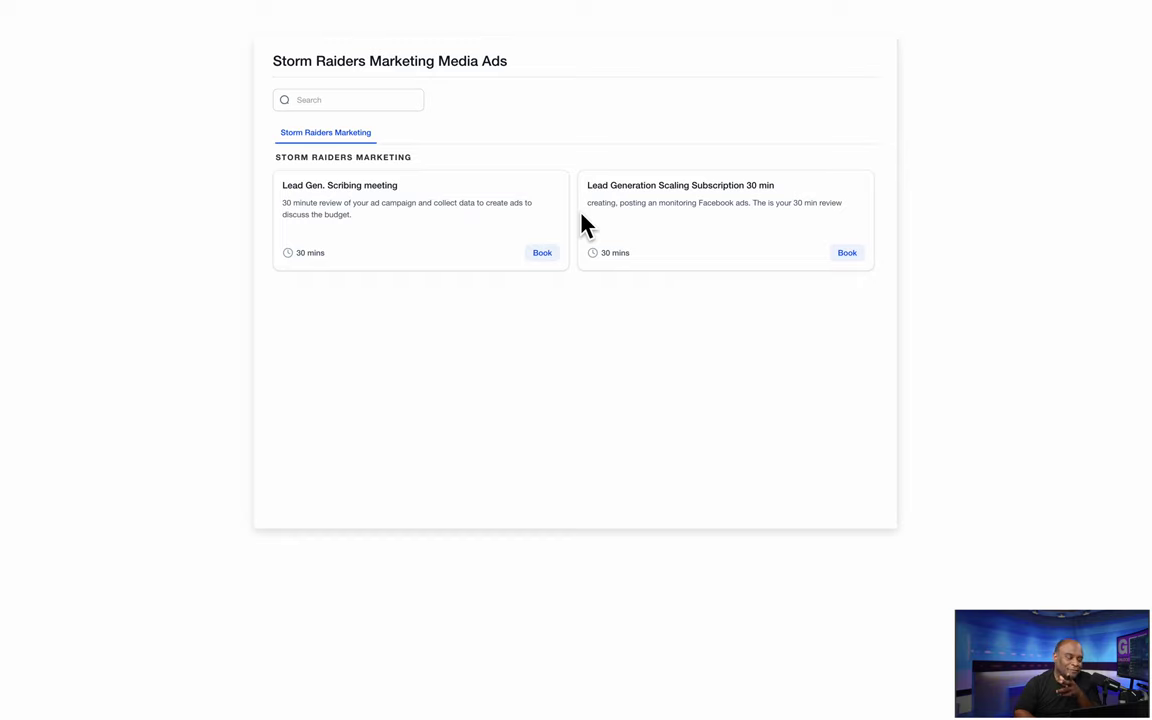
Start booking the "Lead Gen. Scribing meeting" service and check the available guest options
{"action": "left_click", "coordinate": [542, 253]}
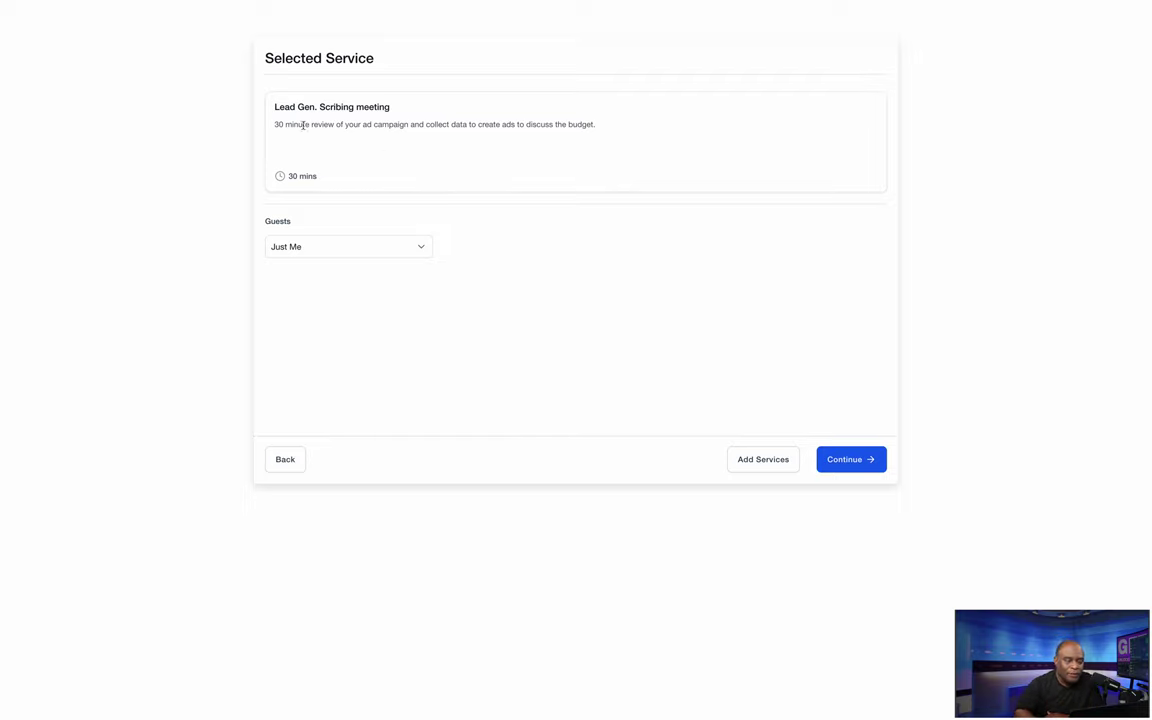
{"action": "left_click", "coordinate": [312, 248]}
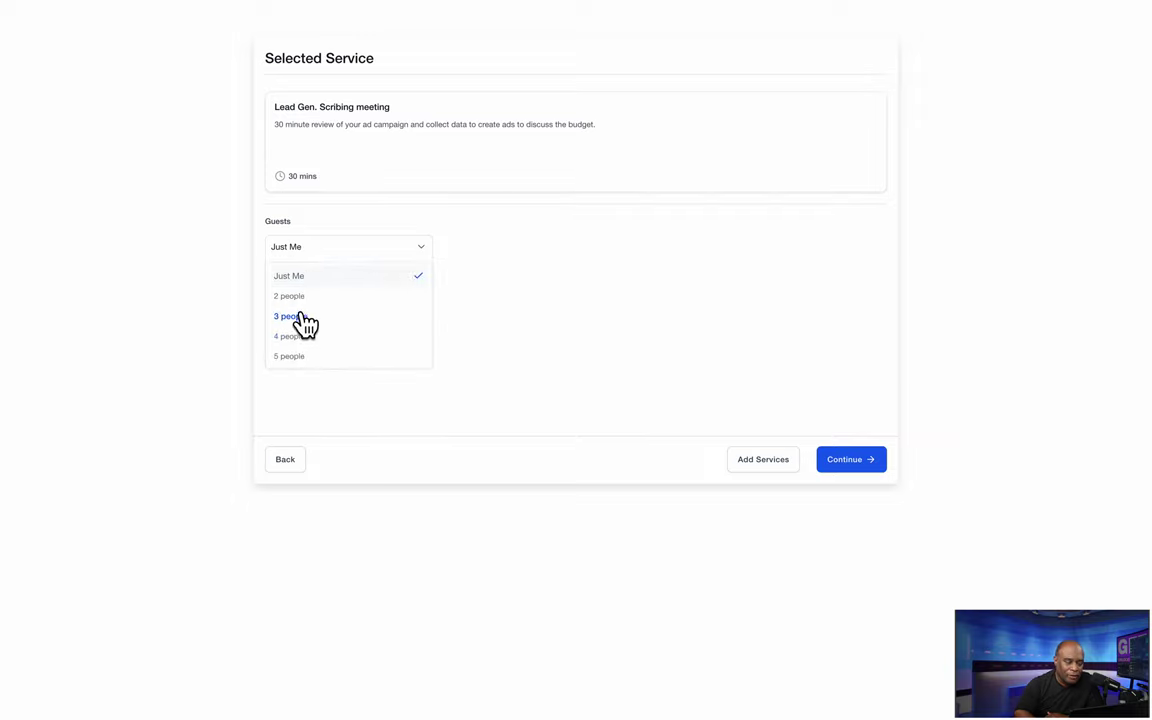
Add the "Lead Generation Scaling Subscription 30 min" service to the booking and remove it again
{"action": "left_click", "coordinate": [760, 462]}
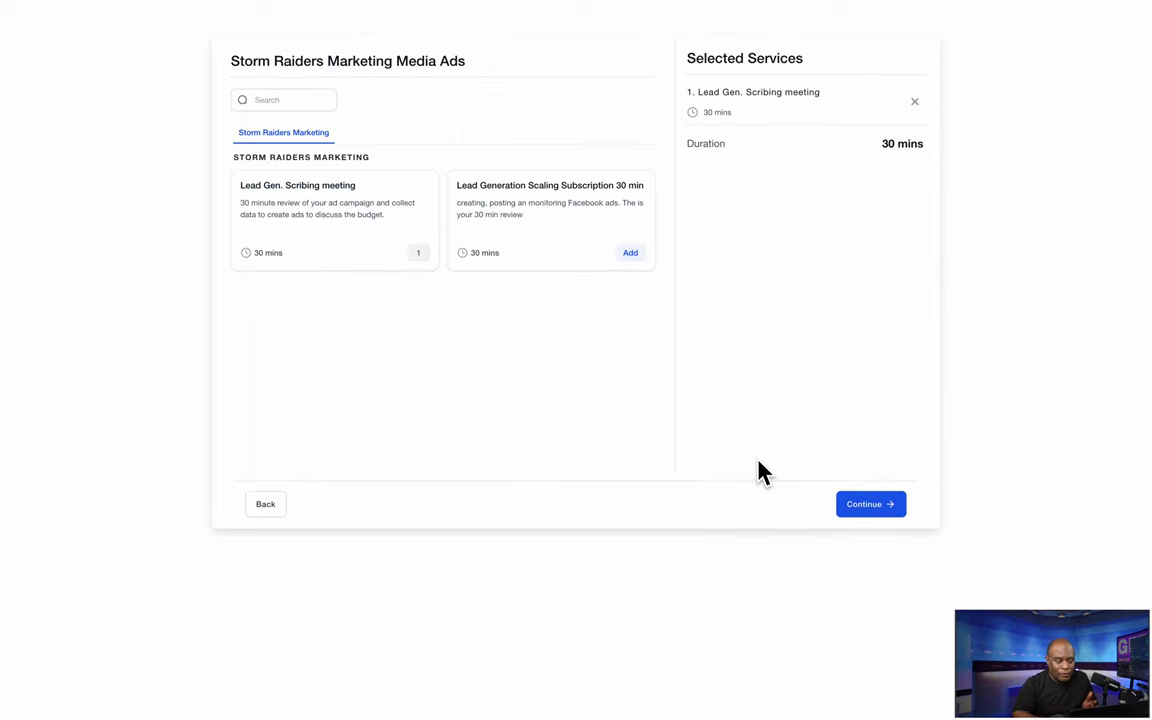
{"action": "left_click", "coordinate": [631, 254]}
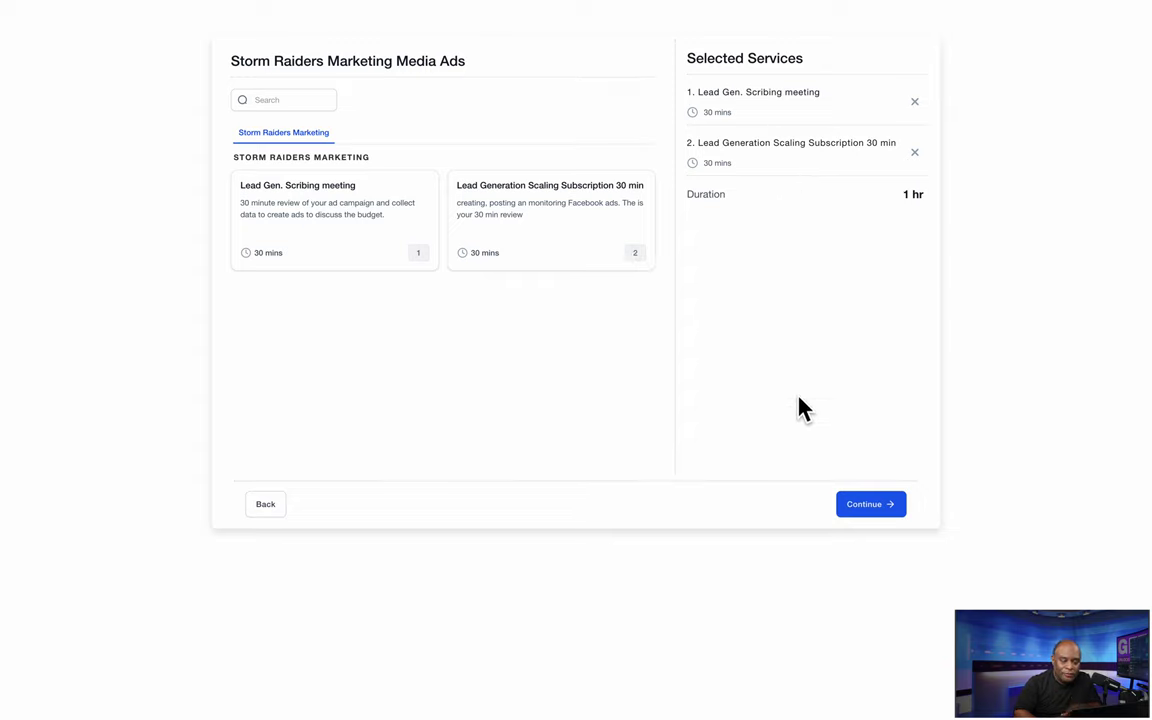
{"action": "left_click", "coordinate": [915, 153]}
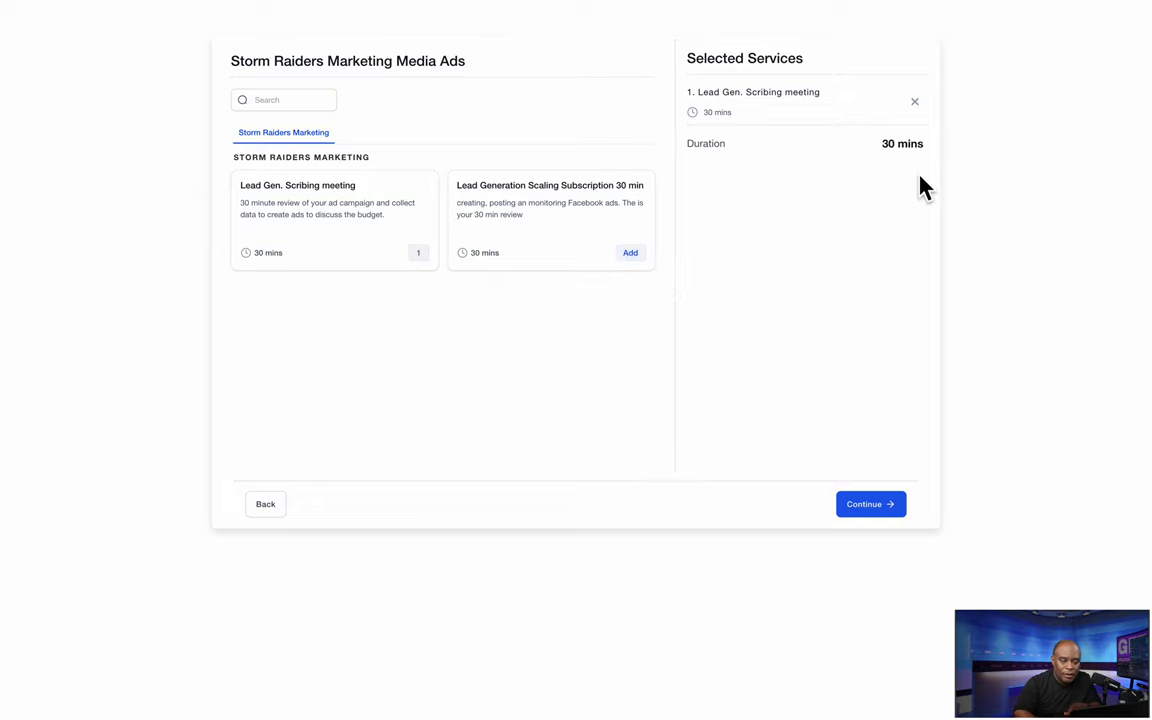
Assign Support GetAIKeys as staff for the "Lead Gen. Scribing meeting" and confirm the selected service
{"action": "left_click", "coordinate": [866, 505]}
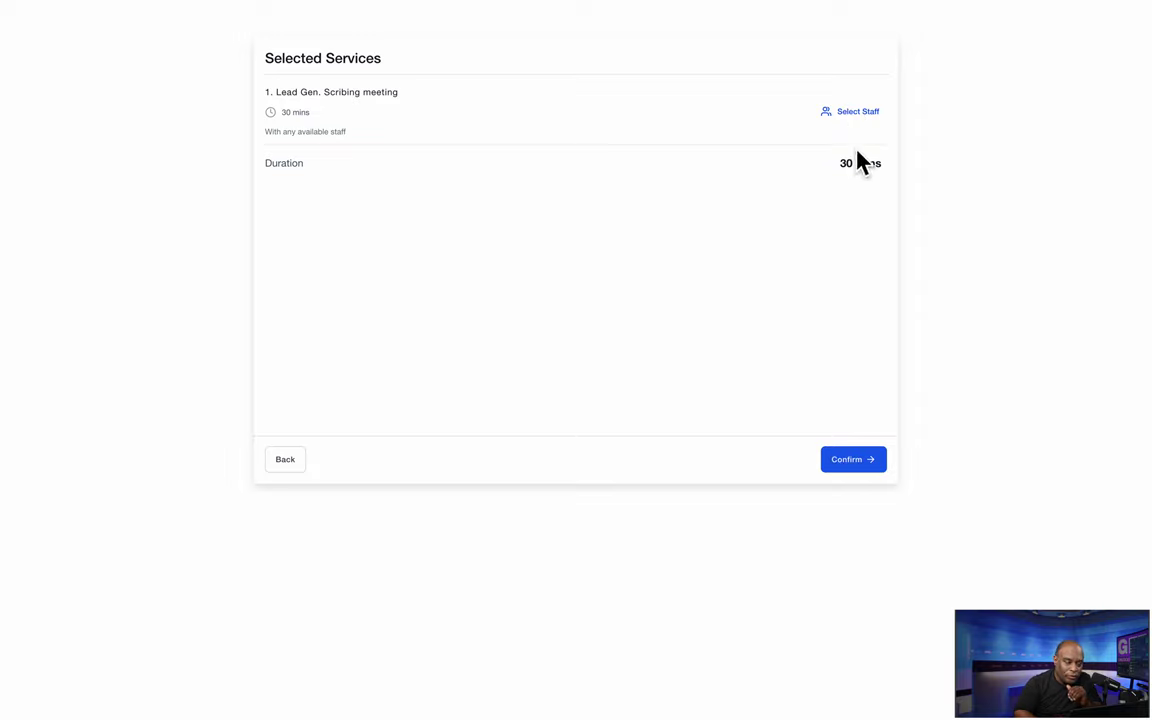
{"action": "left_click", "coordinate": [857, 114]}
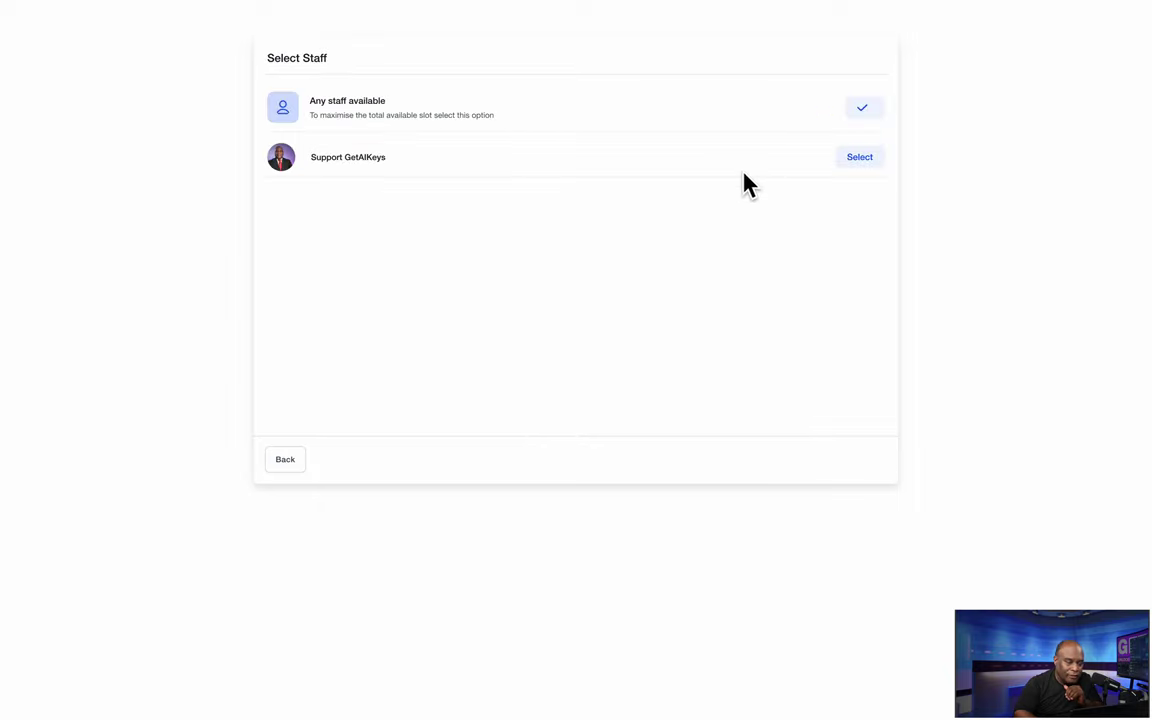
{"action": "left_click", "coordinate": [859, 158]}
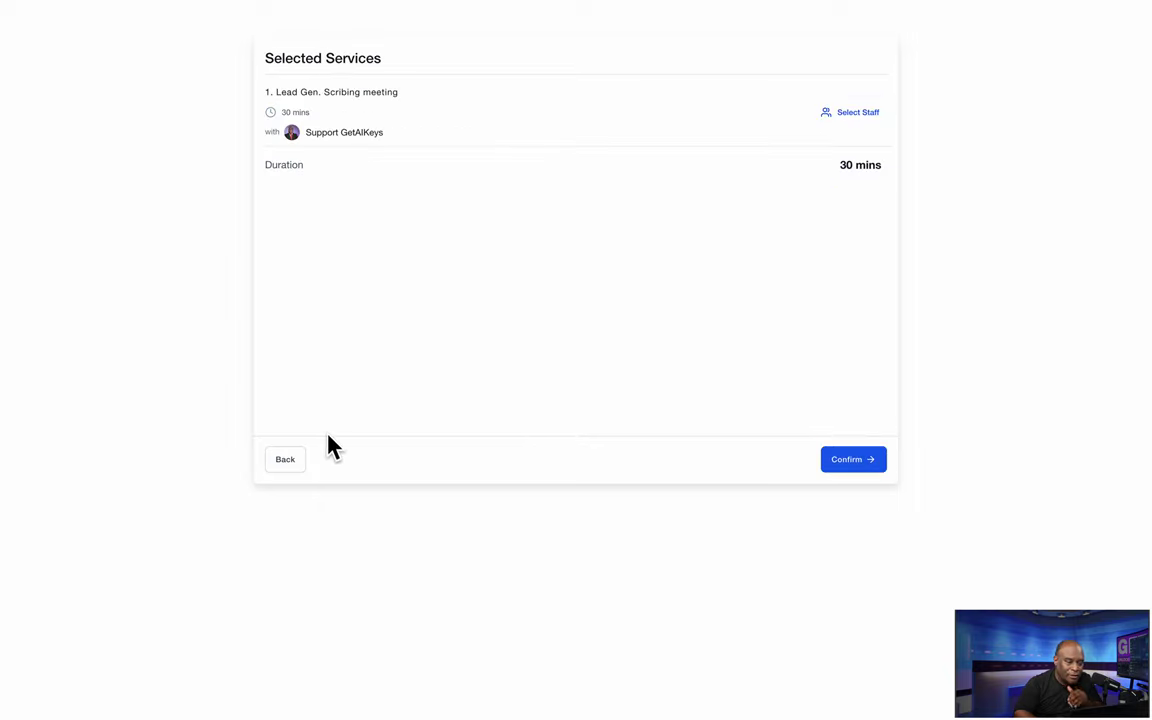
{"action": "left_click", "coordinate": [852, 461]}
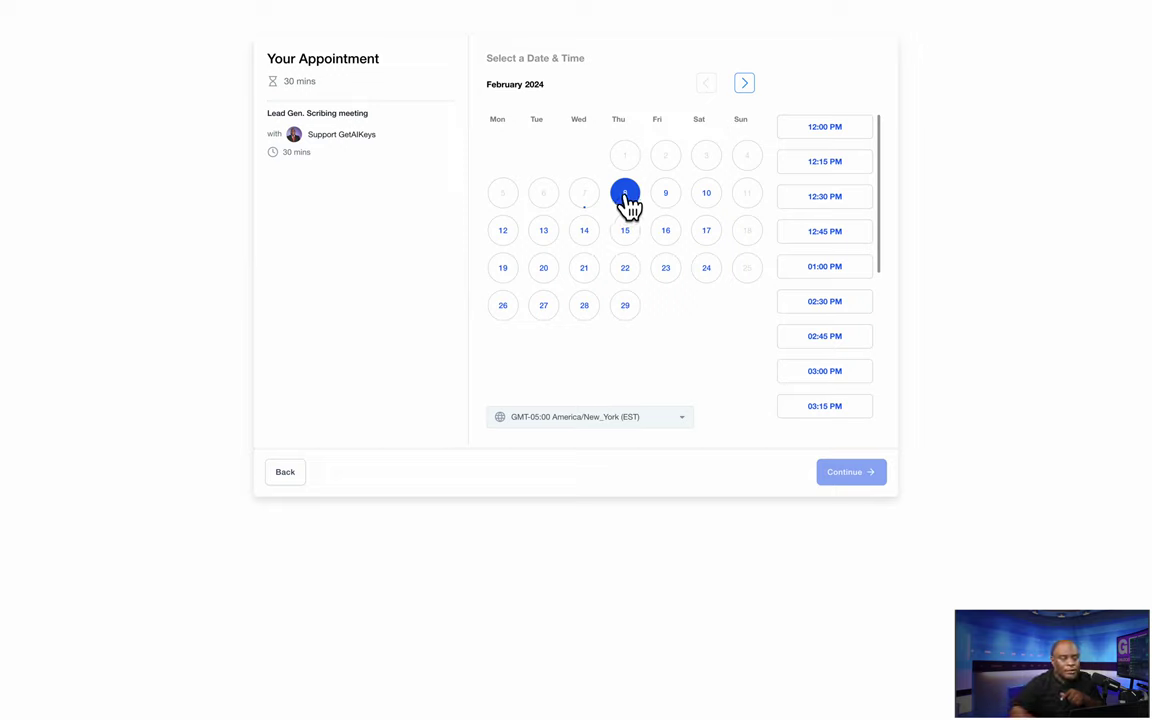
Set the appointment for Thursday, February 8, 2024 at 12:00 PM and continue to the contact form
{"action": "left_click", "coordinate": [822, 132]}
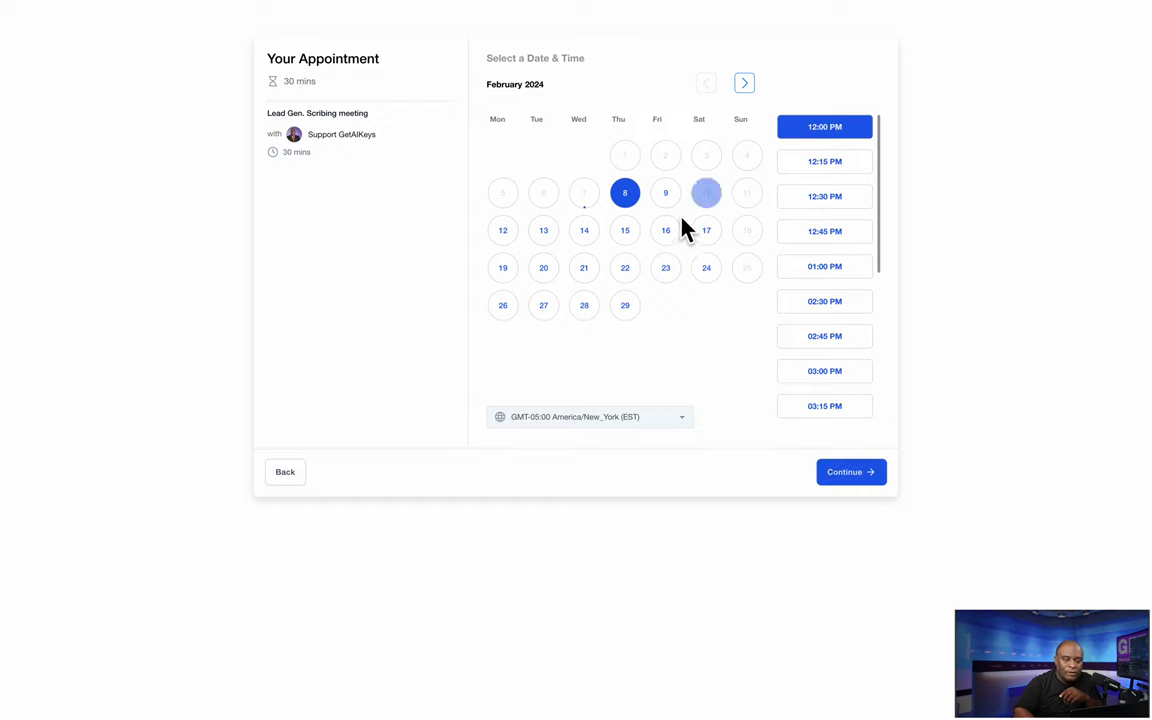
{"action": "left_click", "coordinate": [846, 476]}
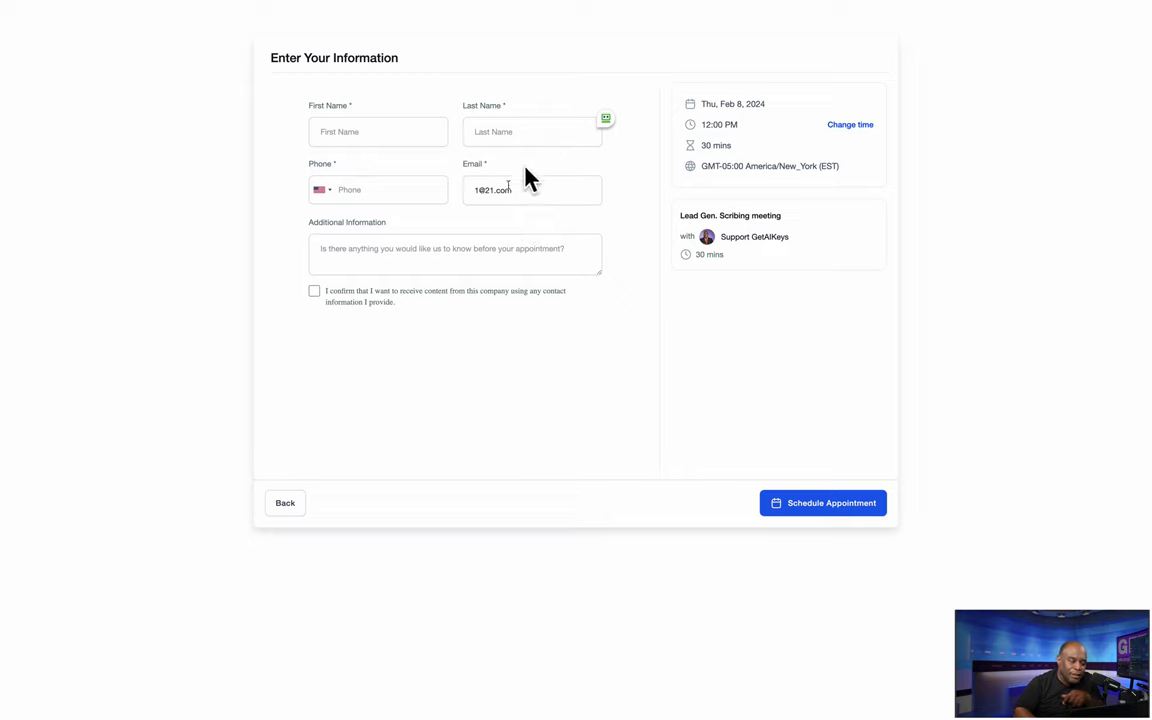
Fill in the contact's name, phone and e-mail from the saved Storm Raiders Marketing identity, consent to receiving content and schedule the appointment
{"action": "left_click", "coordinate": [605, 119]}
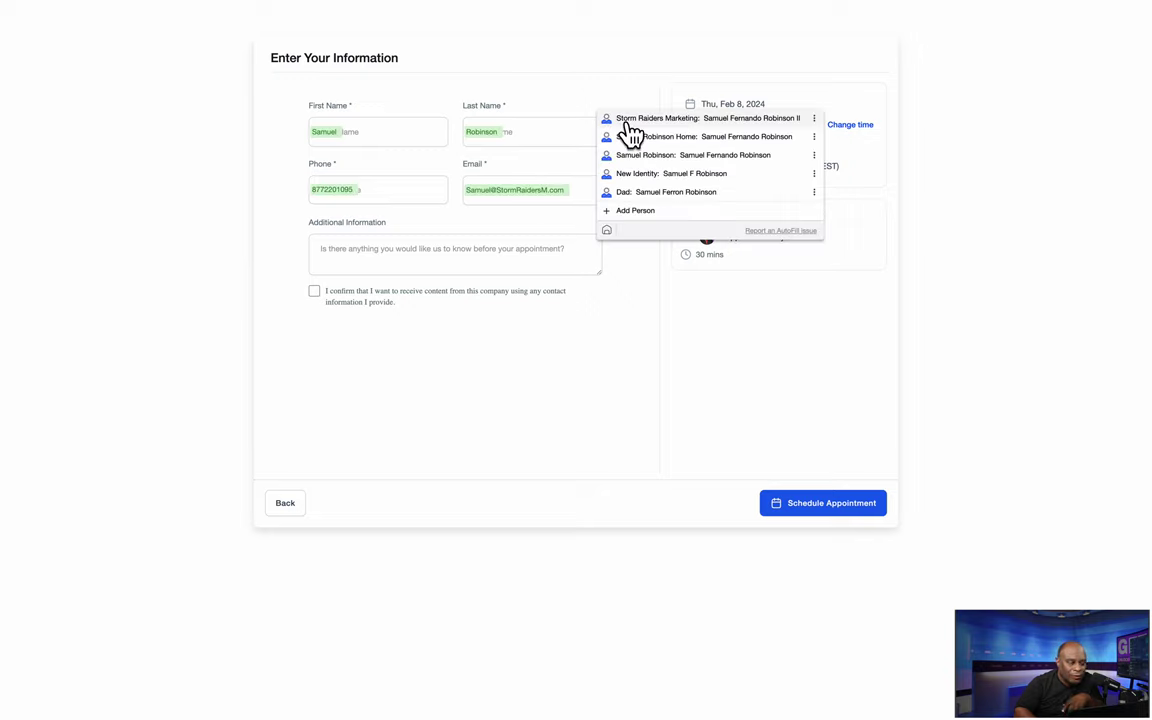
{"action": "left_click", "coordinate": [628, 121]}
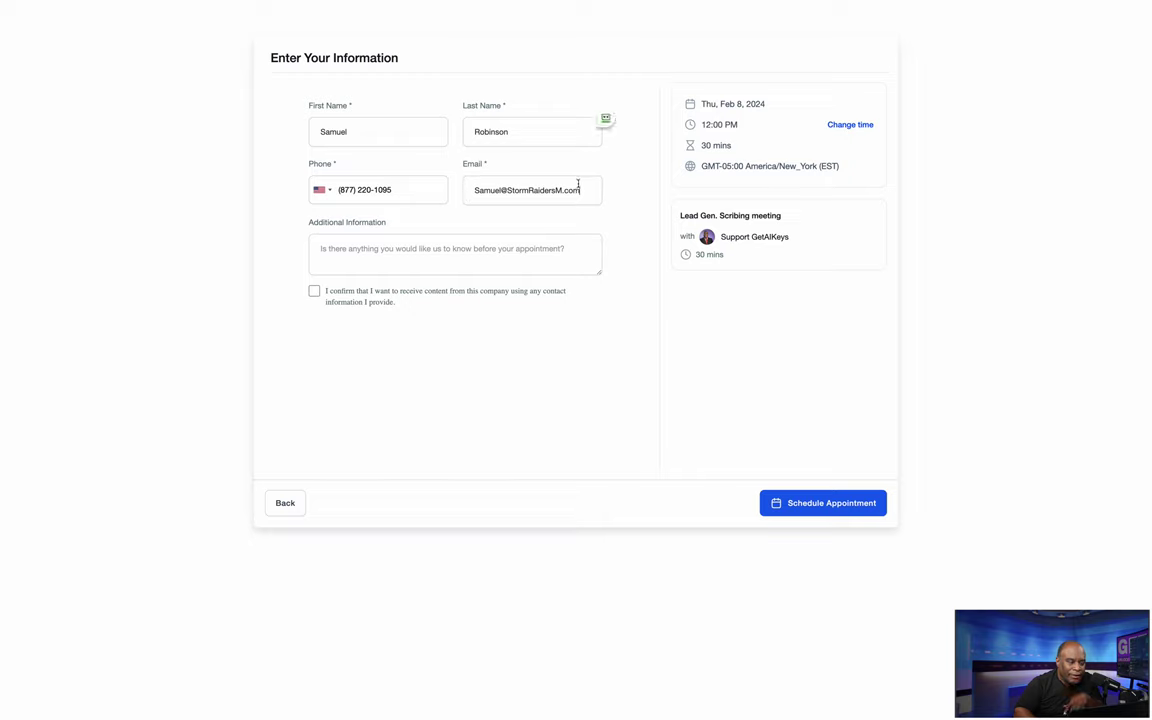
{"action": "left_click", "coordinate": [411, 259]}
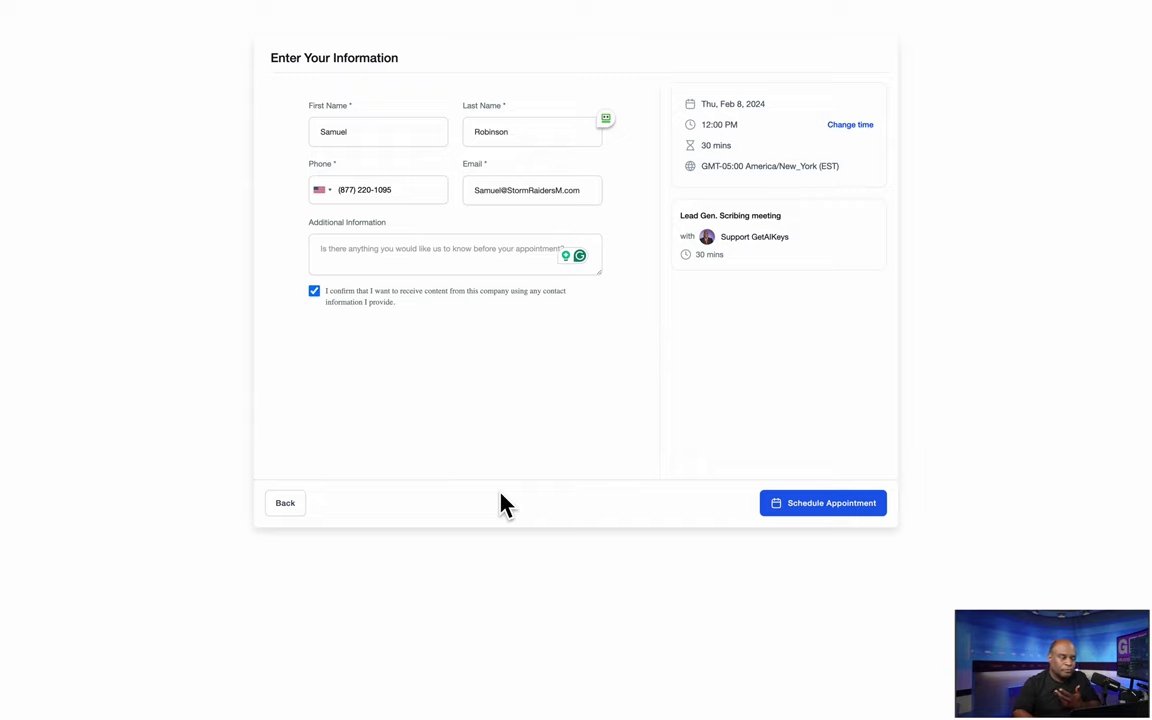
{"action": "left_click", "coordinate": [826, 508]}
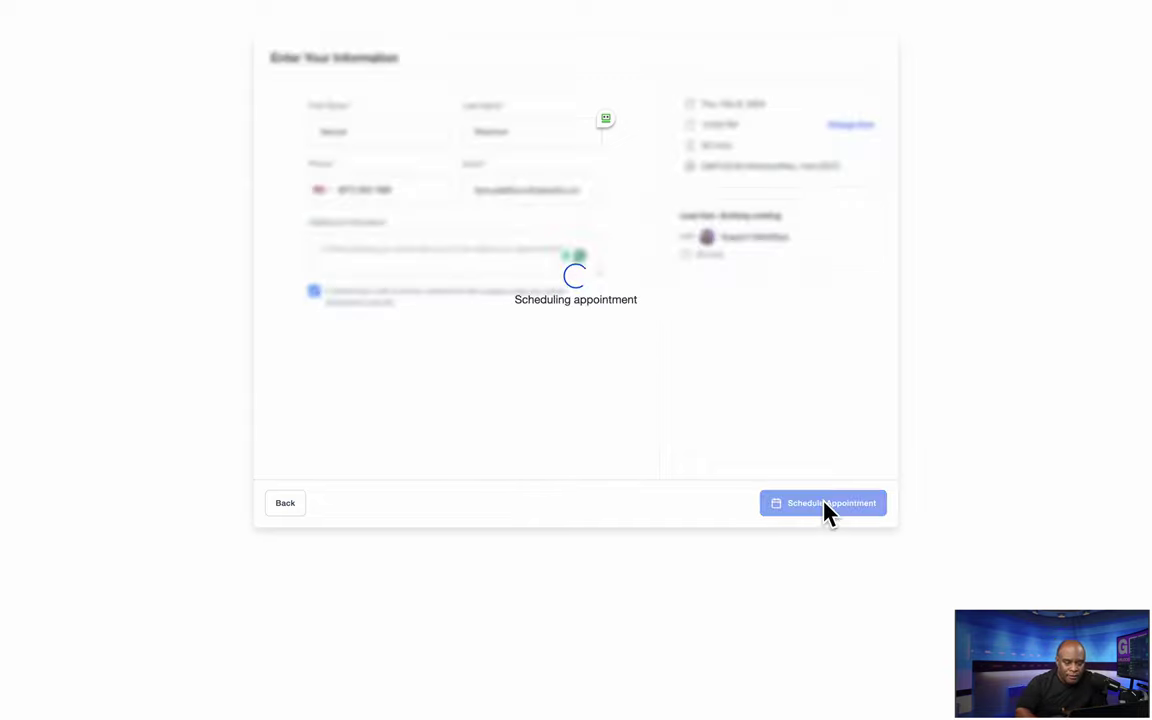